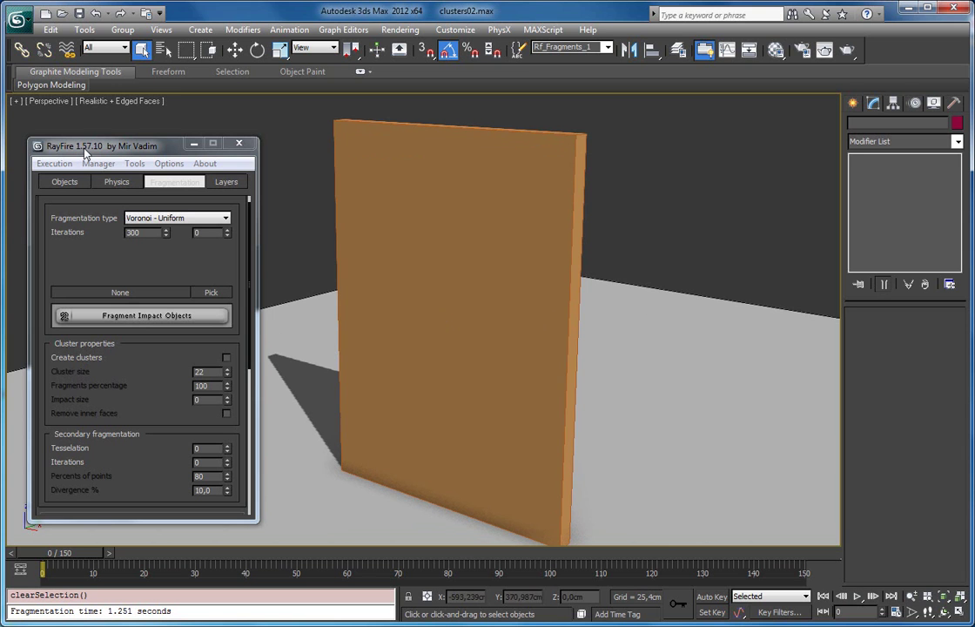
Step: Fragment the standing wall box using the Voronoi - Uniform type with 300 iterations
drag(98, 150, 101, 136)
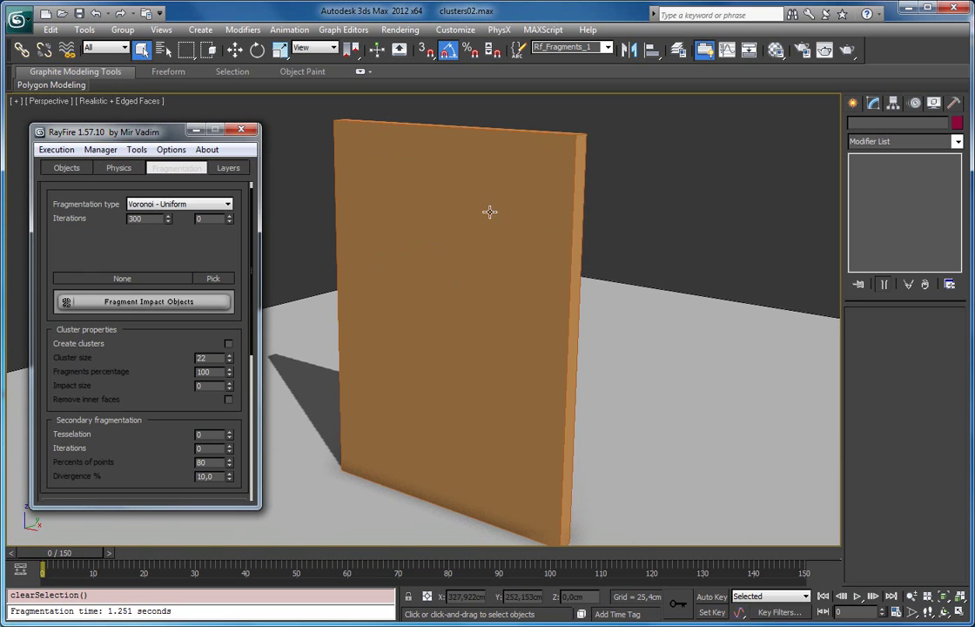
click(457, 223)
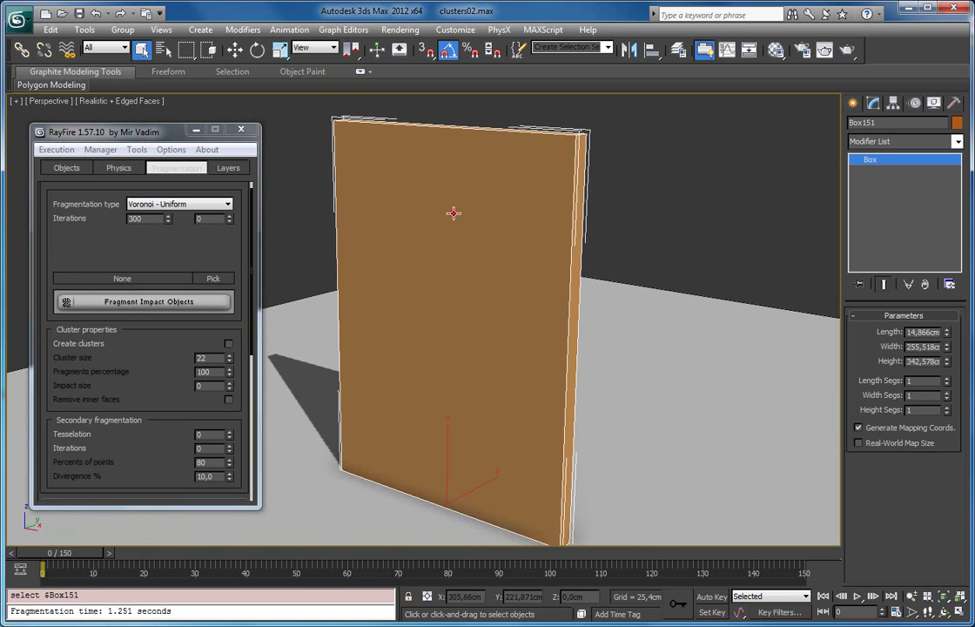
alt+middle_drag(507, 243, 315, 212)
click(66, 165)
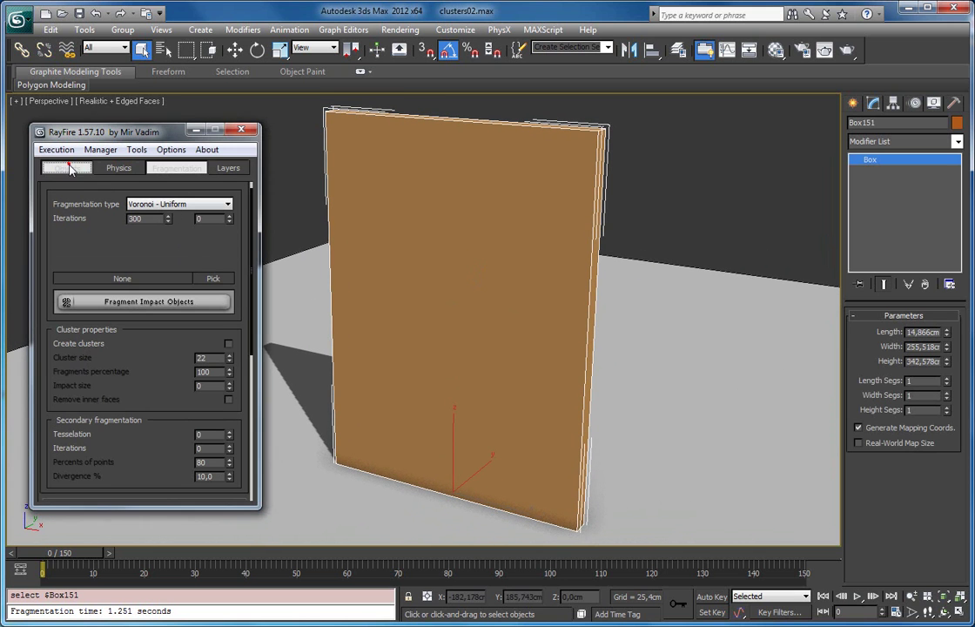
click(58, 225)
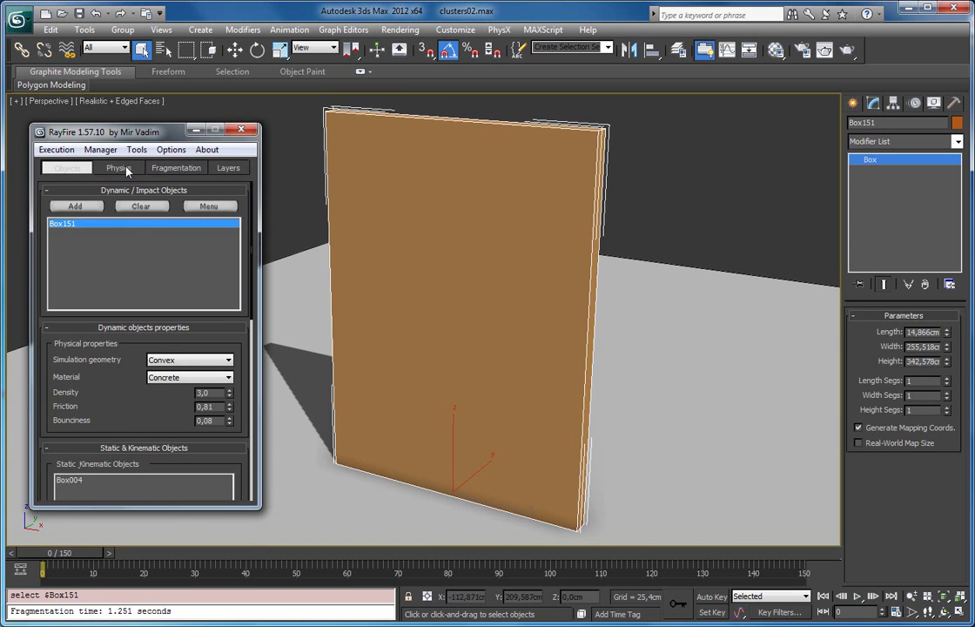
click(170, 173)
double_click(135, 220)
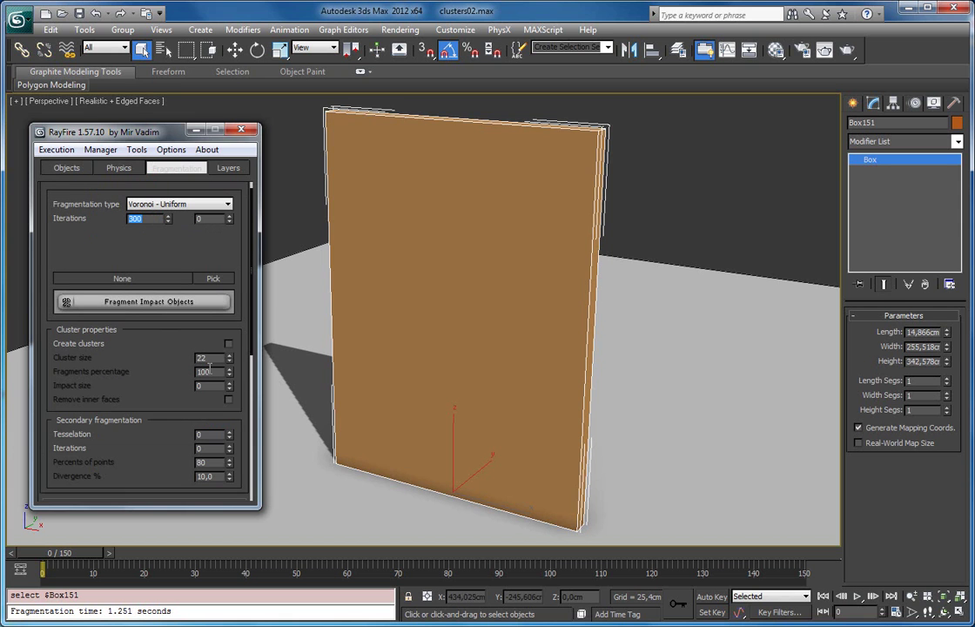
middle_drag(428, 266, 406, 282)
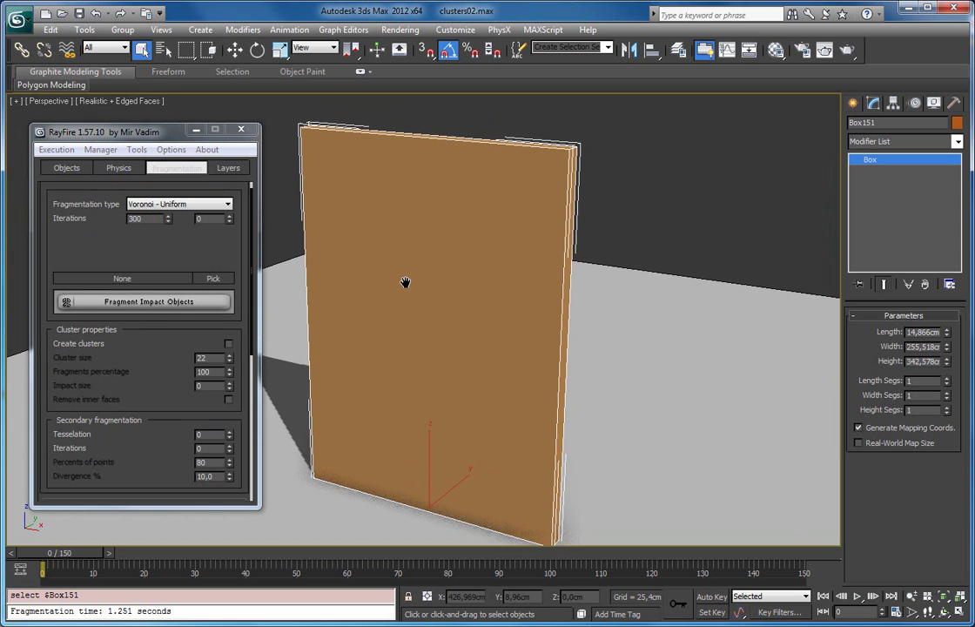
click(145, 307)
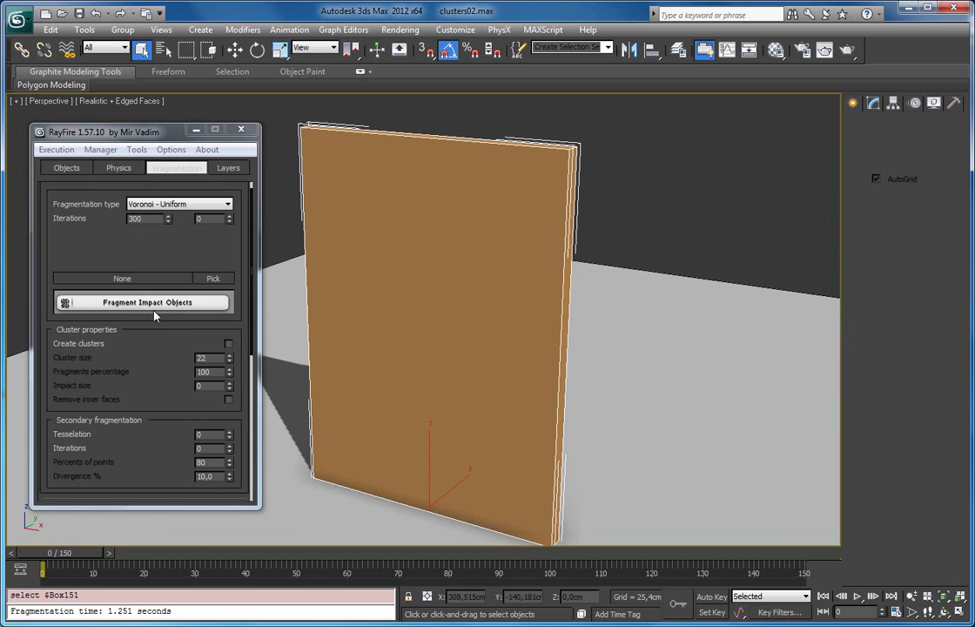
Step: Move a single fragment in the upper part of the wall out of its surface and inspect its shape from several sides
click(334, 240)
scroll(337, 253, up, 5)
scroll(387, 283, down, 5)
click(504, 255)
key(w)
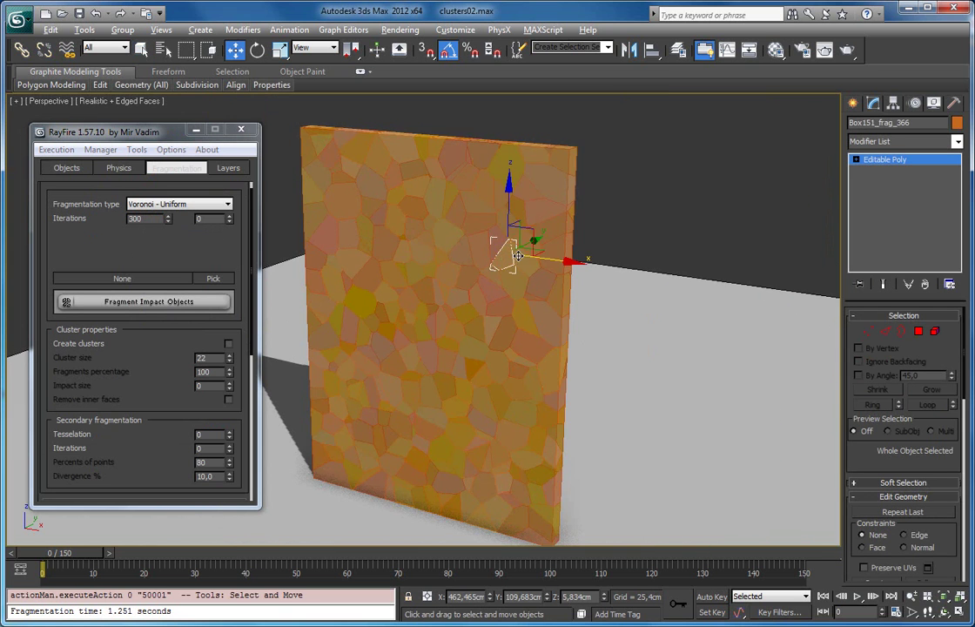
scroll(517, 255, up, 3)
key(z)
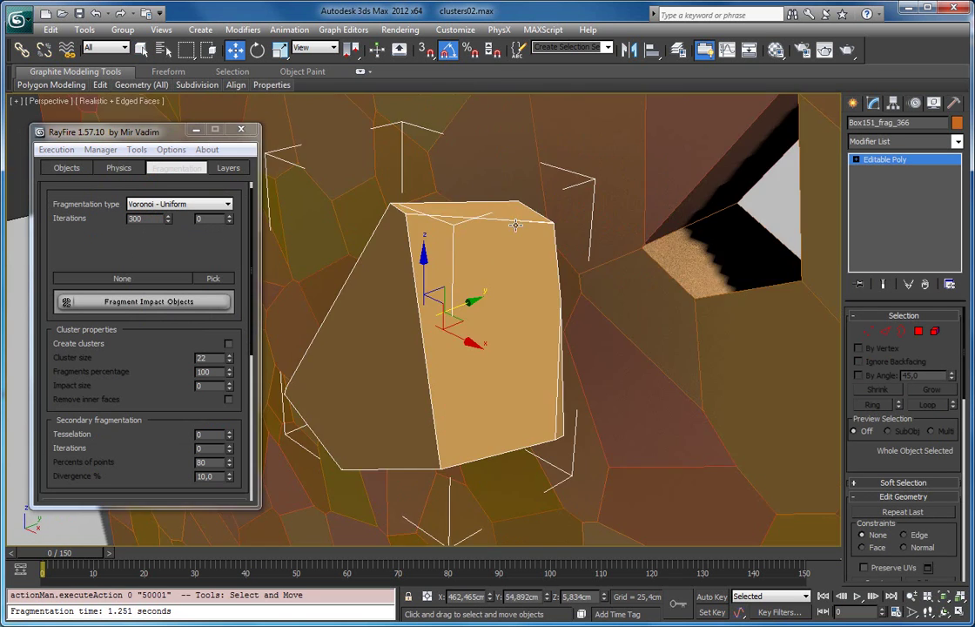
scroll(565, 226, down, 8)
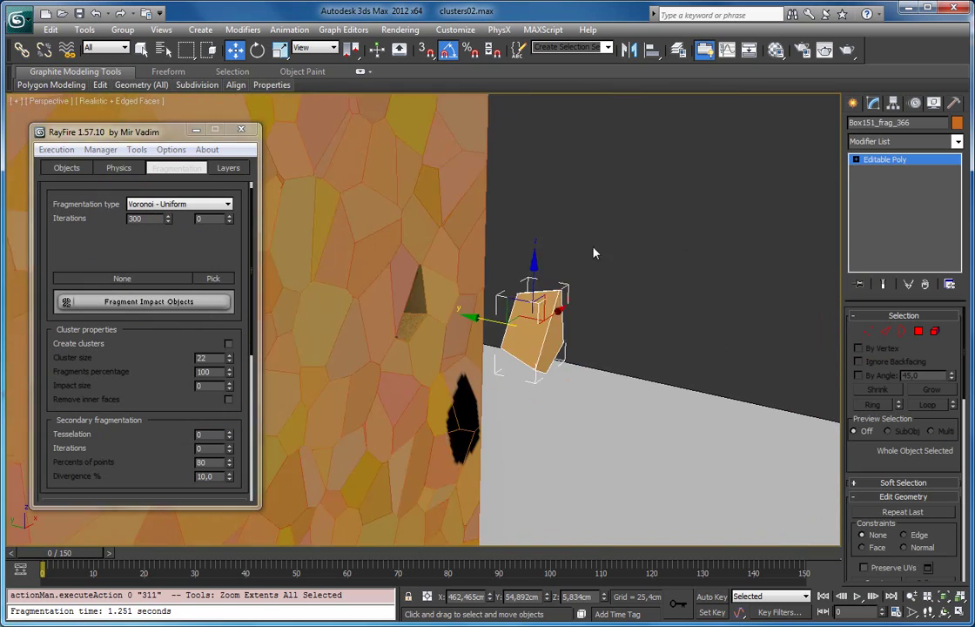
scroll(492, 289, up, 8)
alt+middle_drag(492, 289, 349, 324)
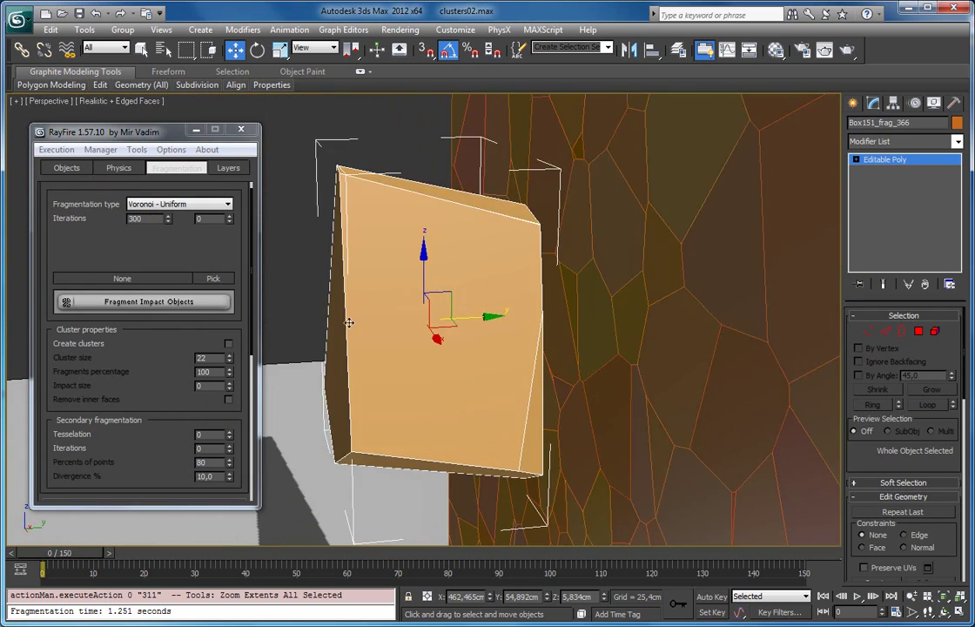
scroll(350, 324, down, 5)
Step: Pull several more single fragments and a horizontal band of fragments out of the wall
drag(562, 230, 431, 242)
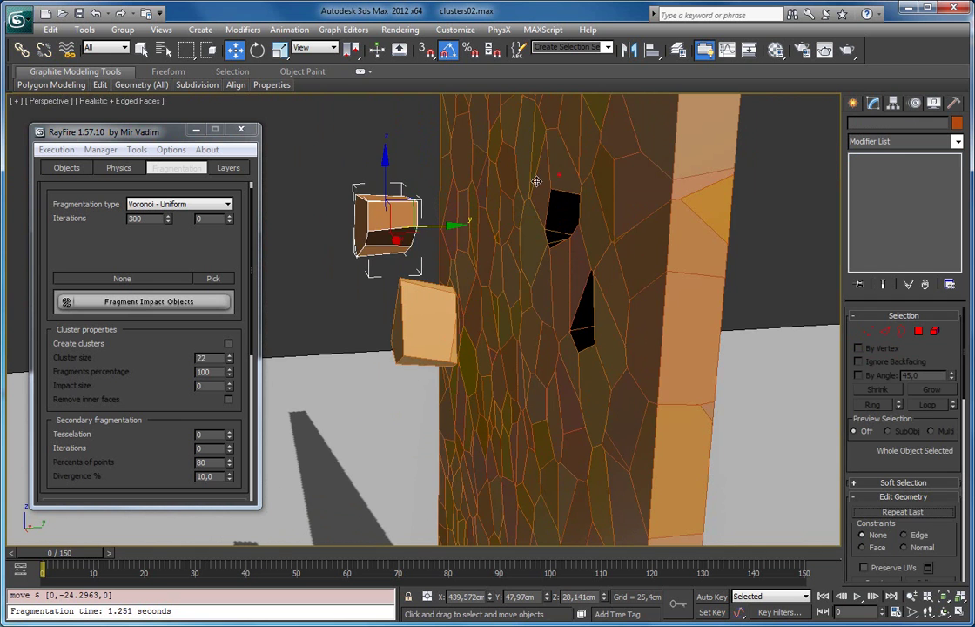
drag(536, 181, 451, 195)
scroll(453, 271, down, 5)
middle_drag(453, 272, 446, 209)
drag(445, 283, 485, 303)
click(652, 270)
alt+middle_drag(652, 271, 538, 296)
scroll(470, 284, down, 3)
middle_drag(470, 284, 558, 336)
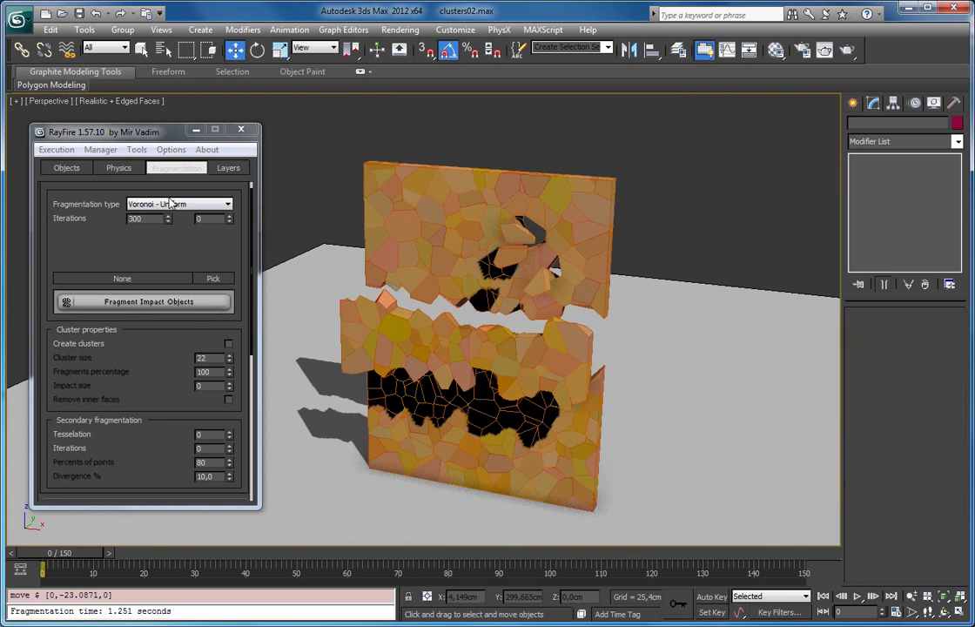
Step: Preview the PhysX simulation of the fragments collapsing, turn off edged faces in the viewport, and stop the simulation
click(113, 167)
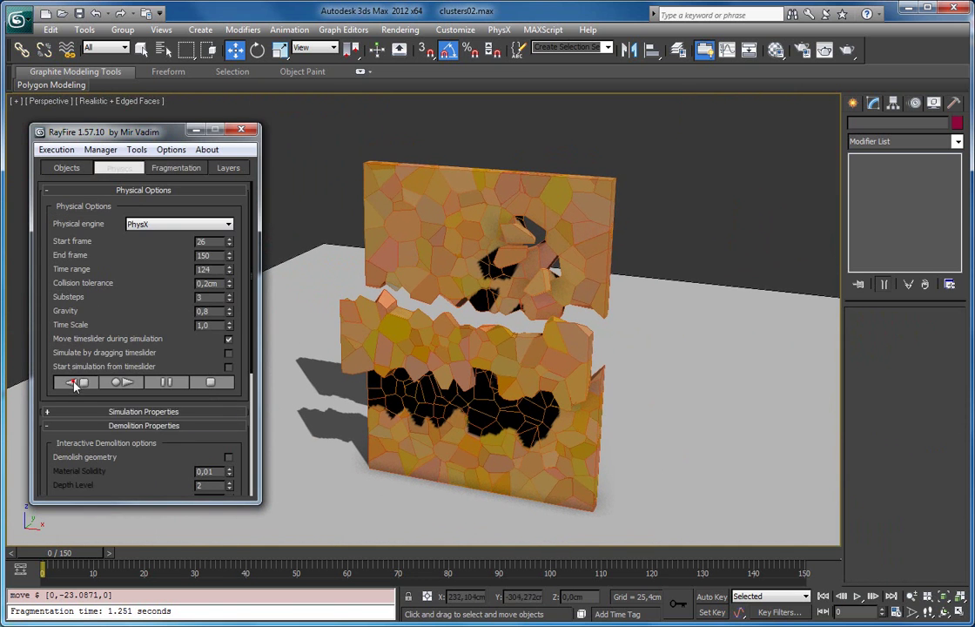
click(73, 383)
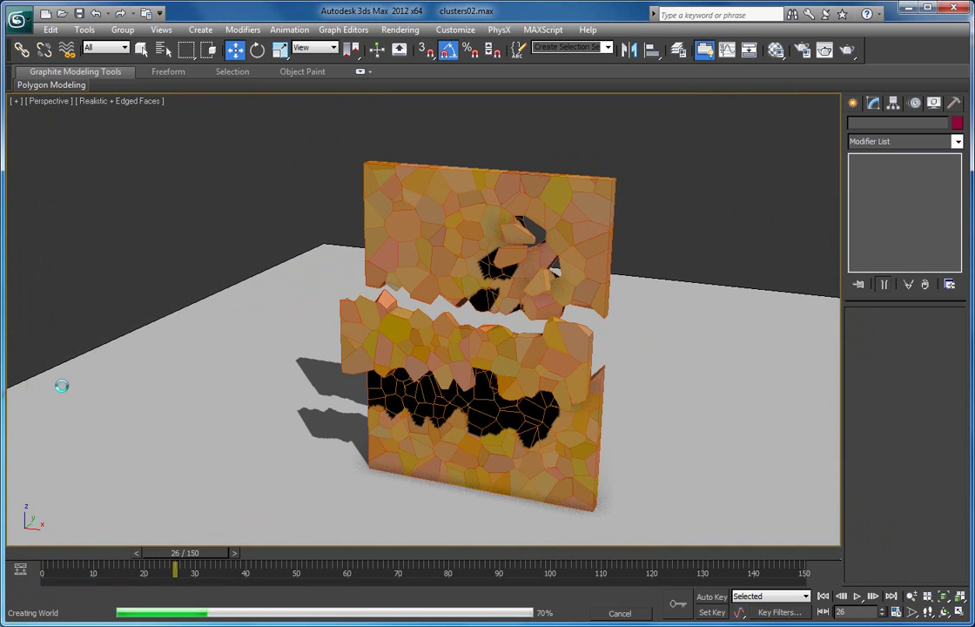
click(707, 206)
key(F4)
key(F4)
middle_drag(590, 309, 589, 230)
scroll(589, 230, up, 2)
alt+middle_drag(630, 276, 599, 287)
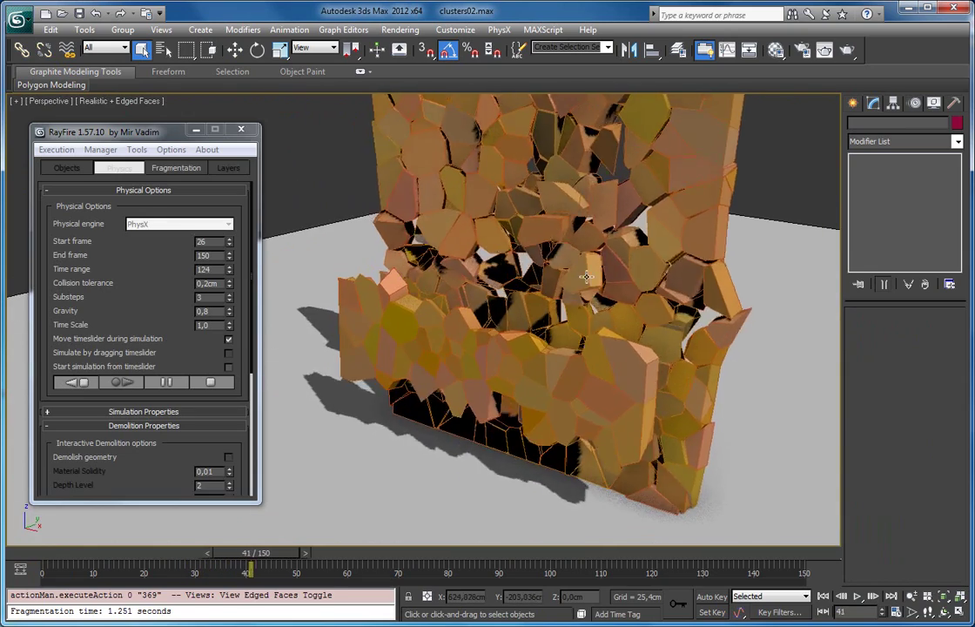
key(F4)
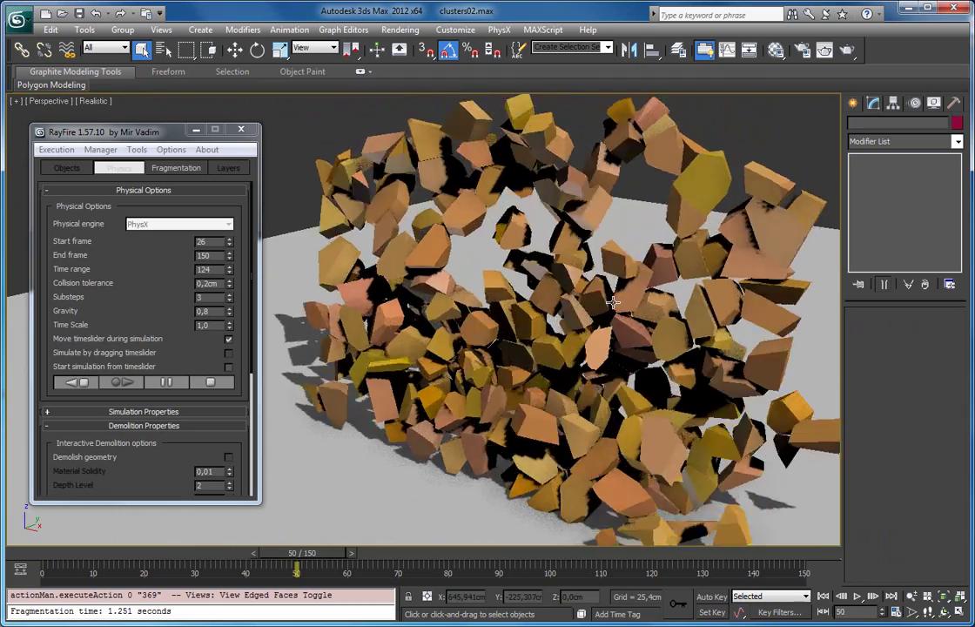
alt+middle_drag(610, 304, 559, 281)
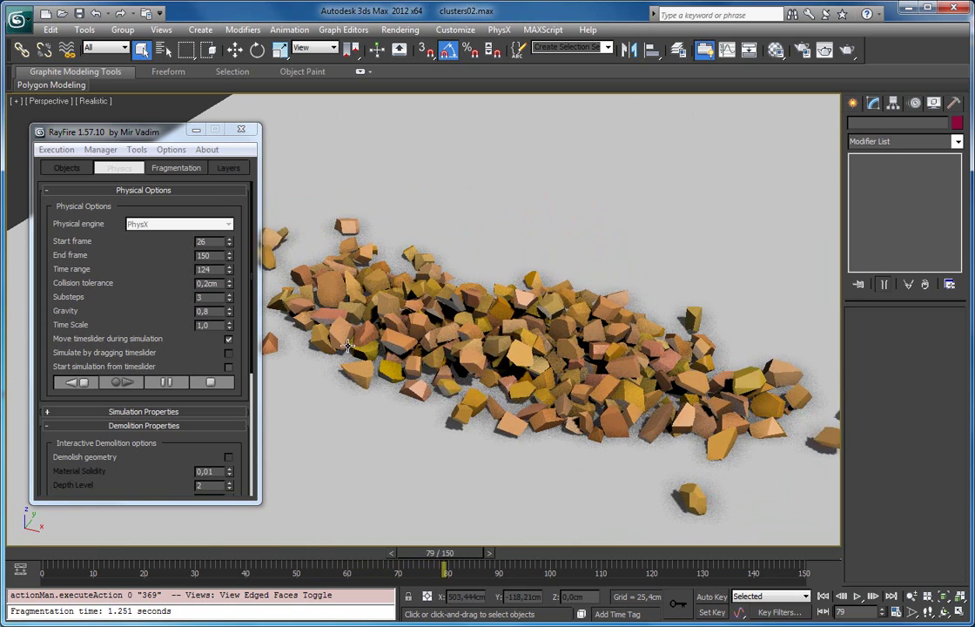
click(76, 382)
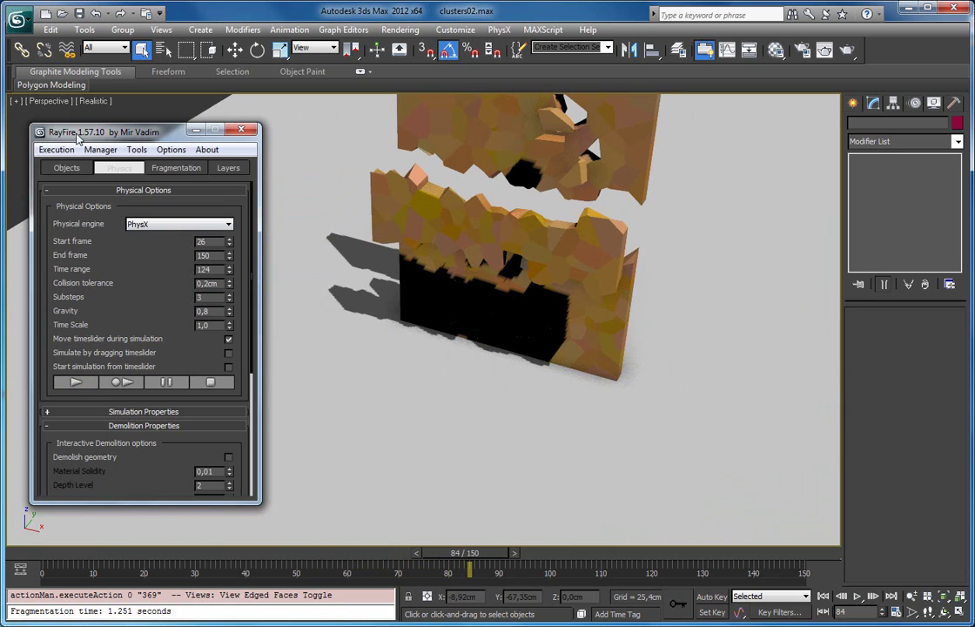
Step: Delete the wall's fragments to restore the original box, and return to the fragmentation settings
click(100, 149)
click(111, 165)
click(161, 169)
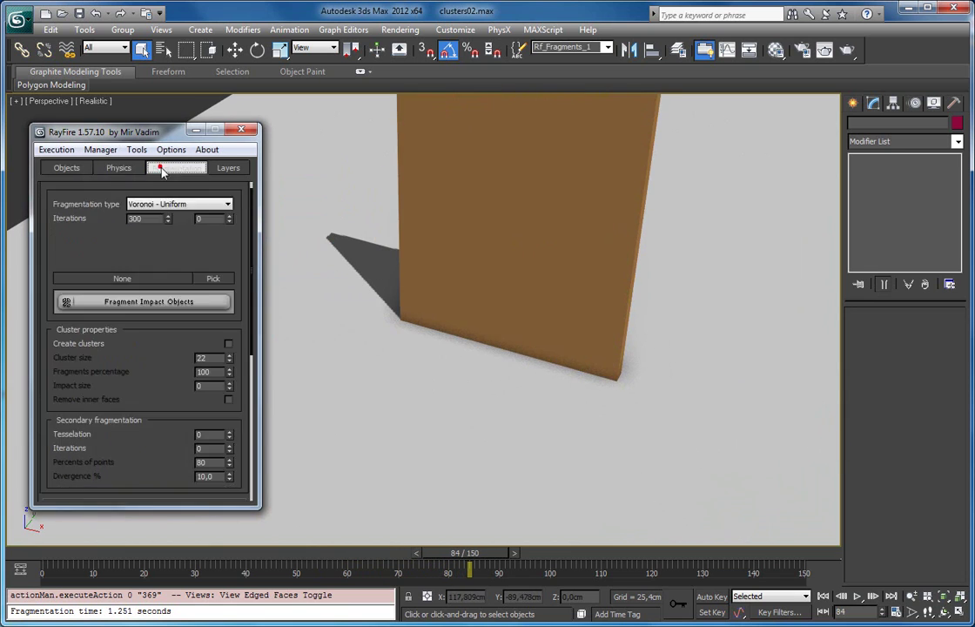
Step: Enable cluster creation, select the wall box, and set the cluster size to 20
click(228, 345)
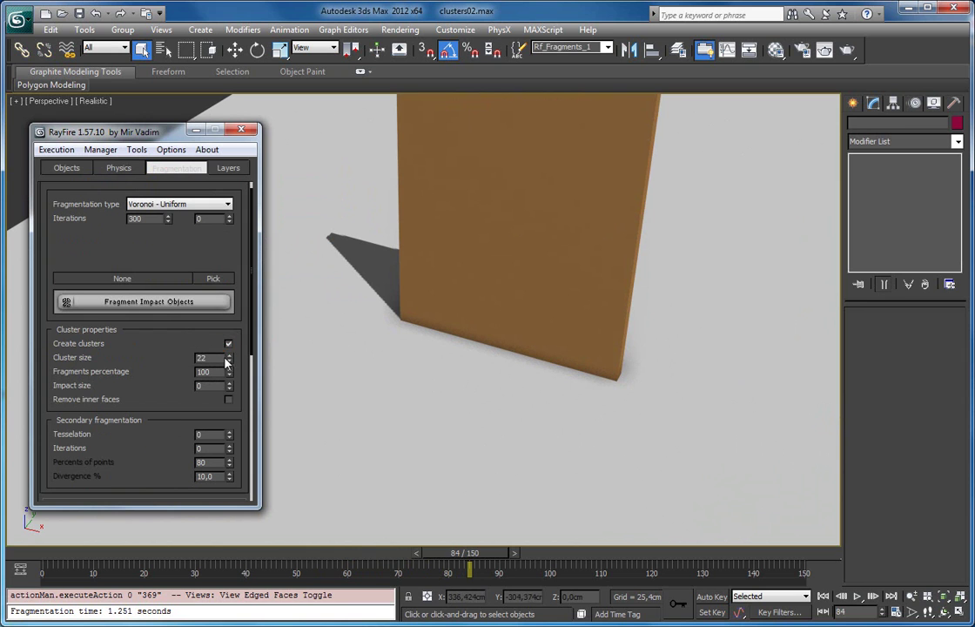
click(228, 345)
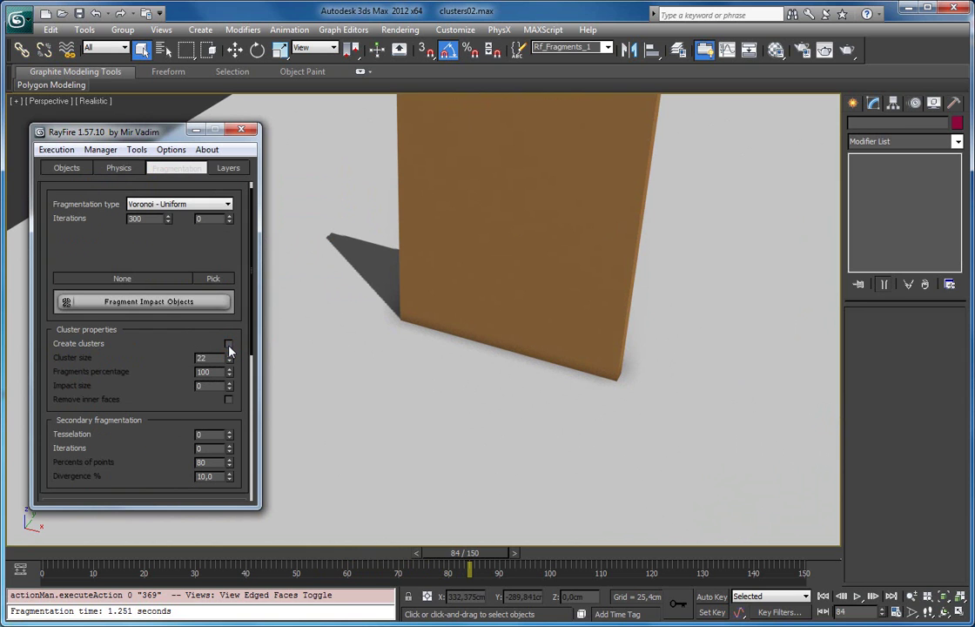
click(228, 345)
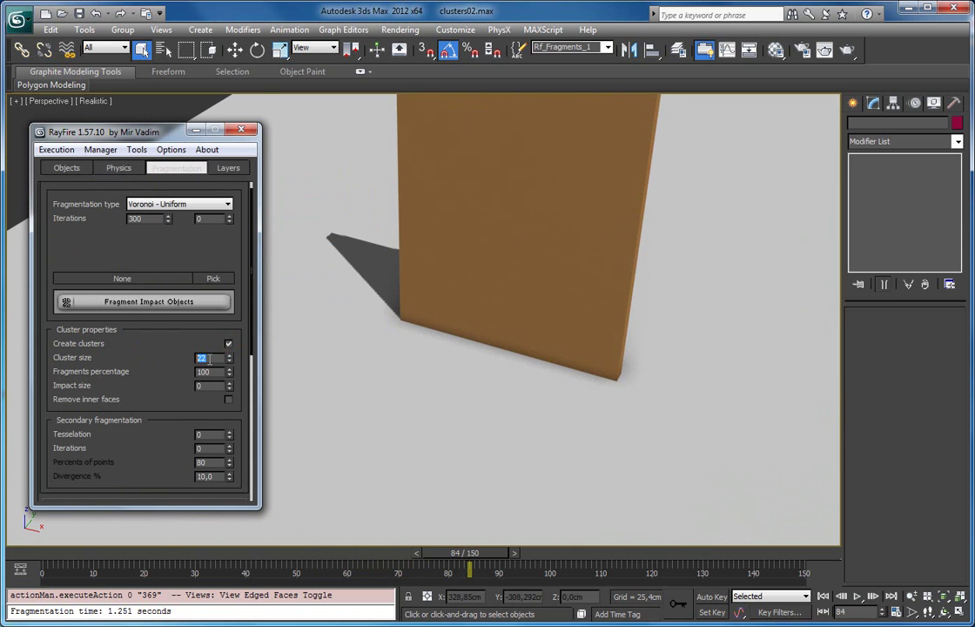
alt+middle_drag(330, 313, 418, 263)
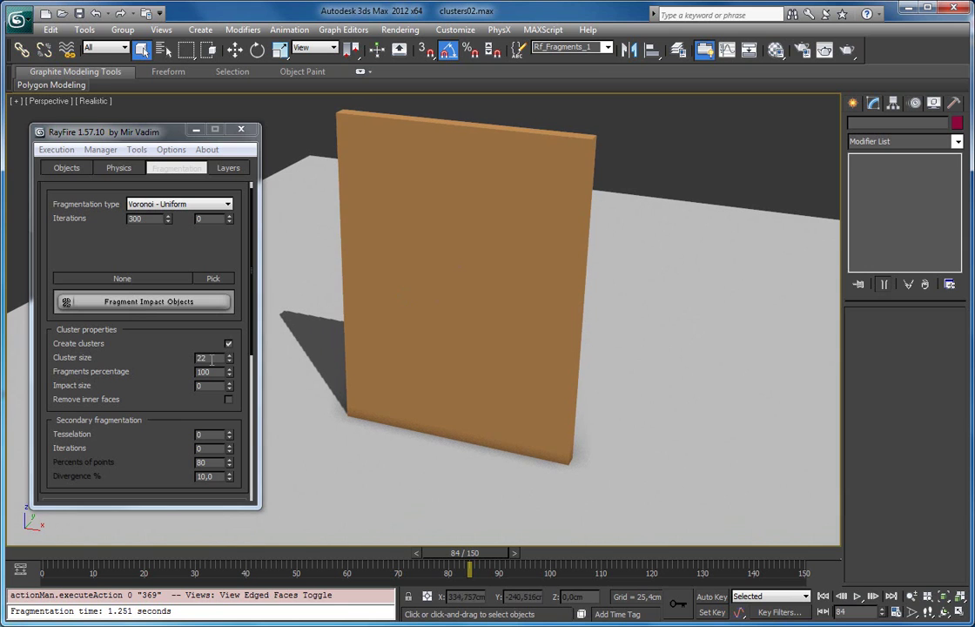
drag(212, 359, 160, 359)
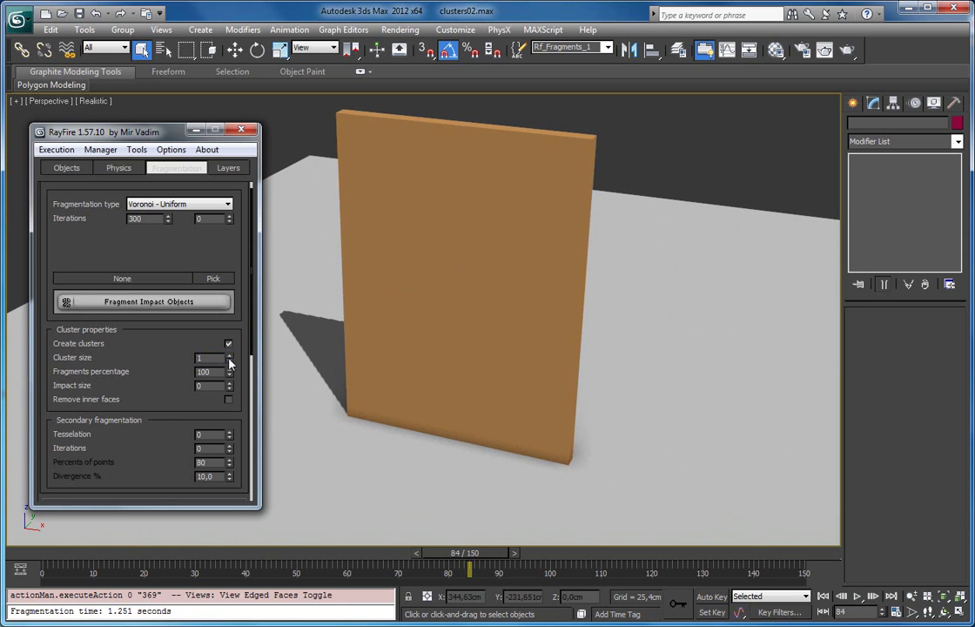
click(381, 245)
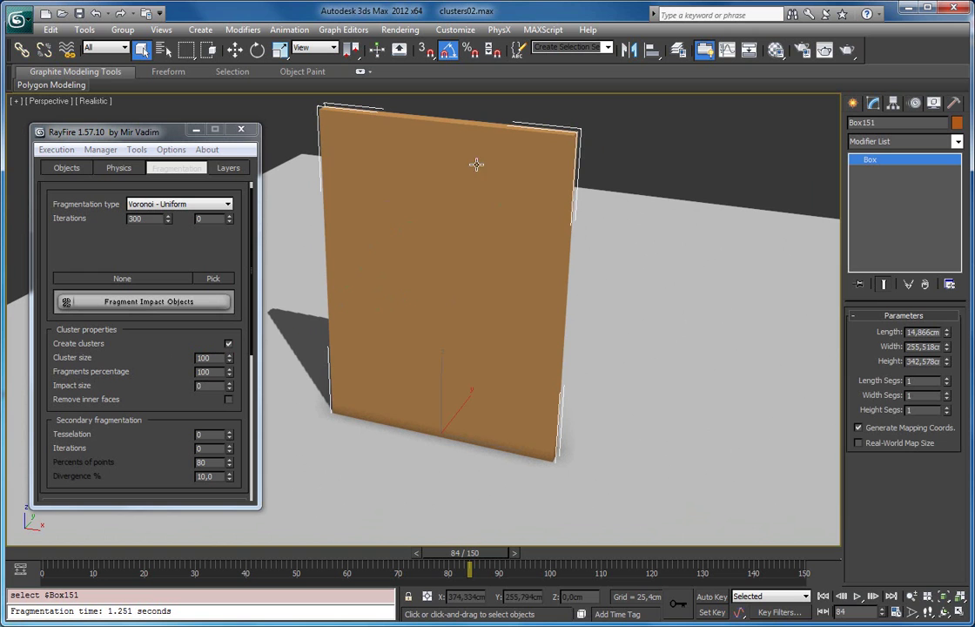
drag(215, 358, 134, 365)
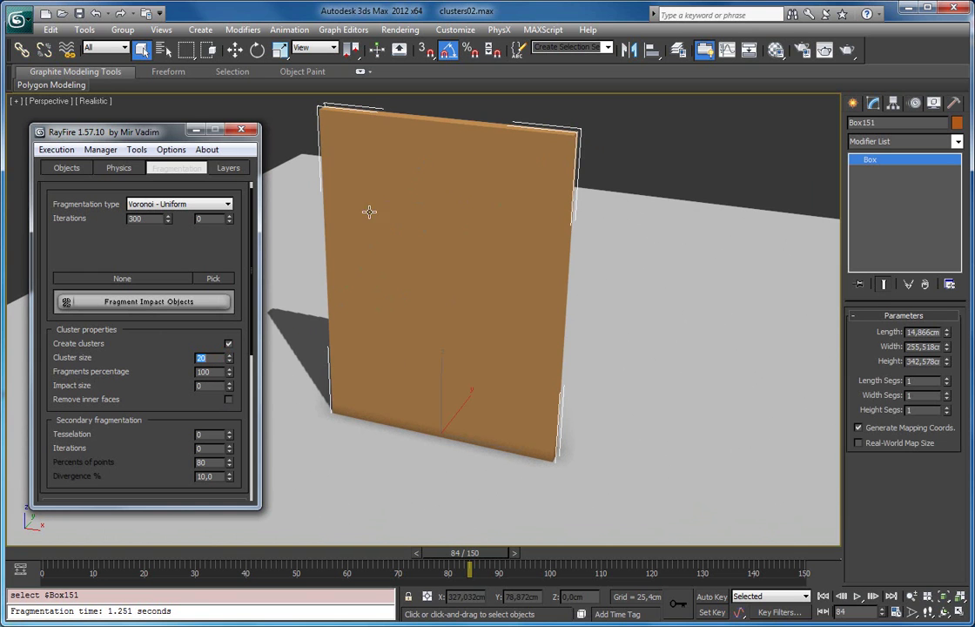
Step: Fragment the wall box into clusters with Voronoi - Uniform at 300 iterations
alt+middle_drag(392, 246, 342, 347)
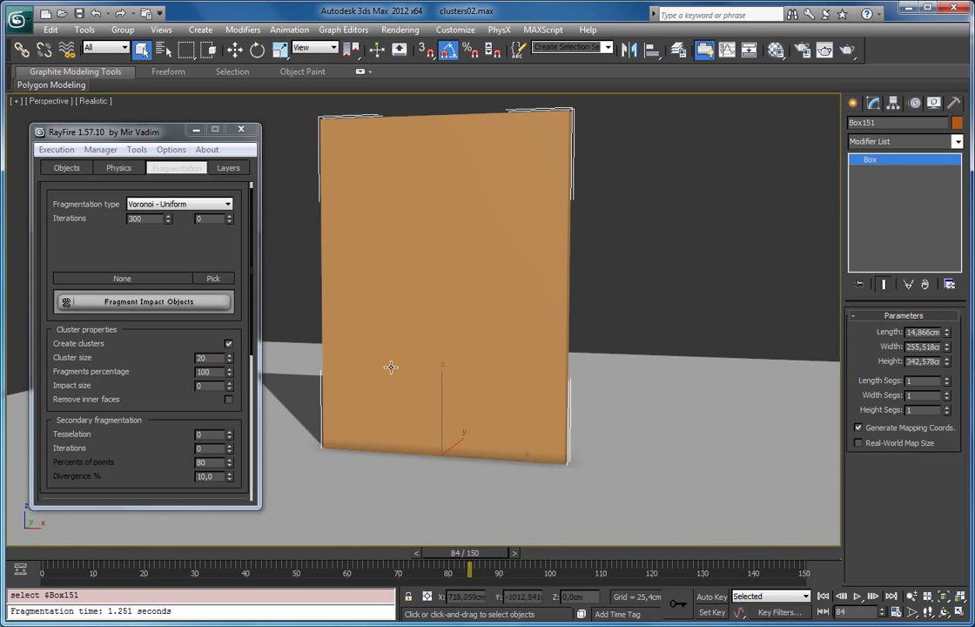
alt+middle_drag(279, 345, 357, 296)
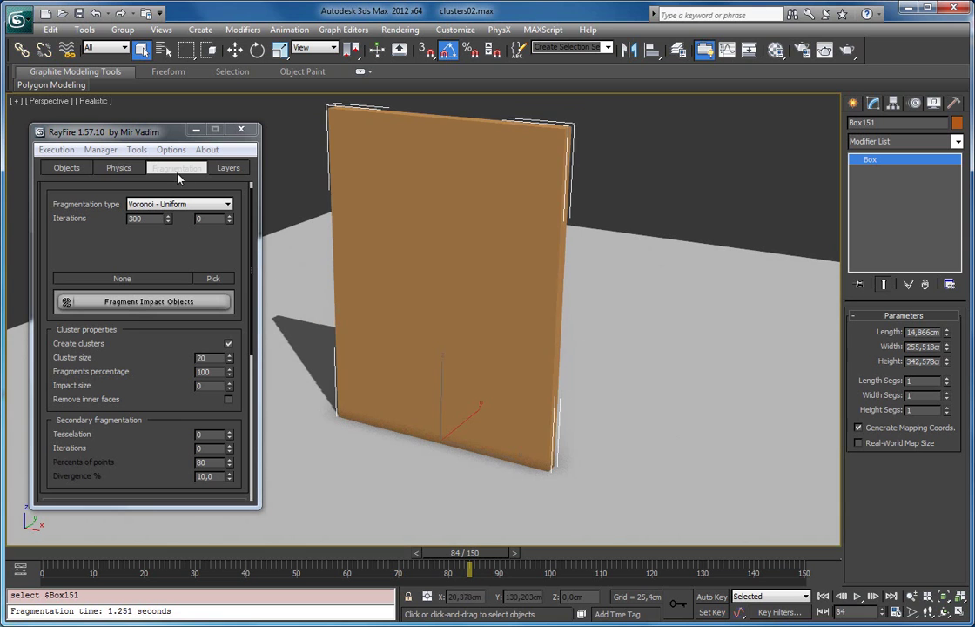
click(171, 317)
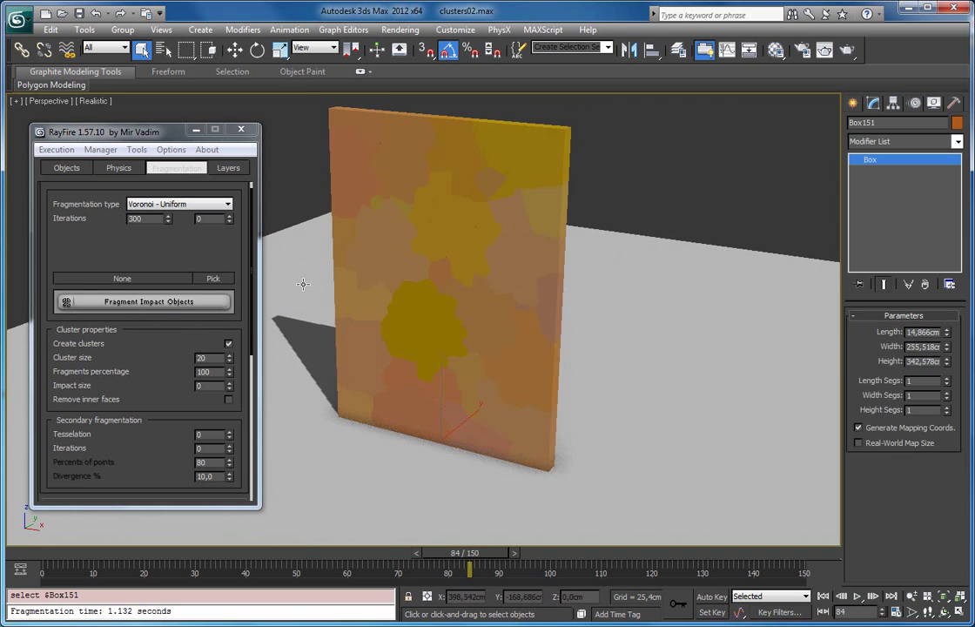
Step: Move the large cluster in the wall's upper middle outward from the wall surface
click(465, 223)
scroll(467, 226, up, 3)
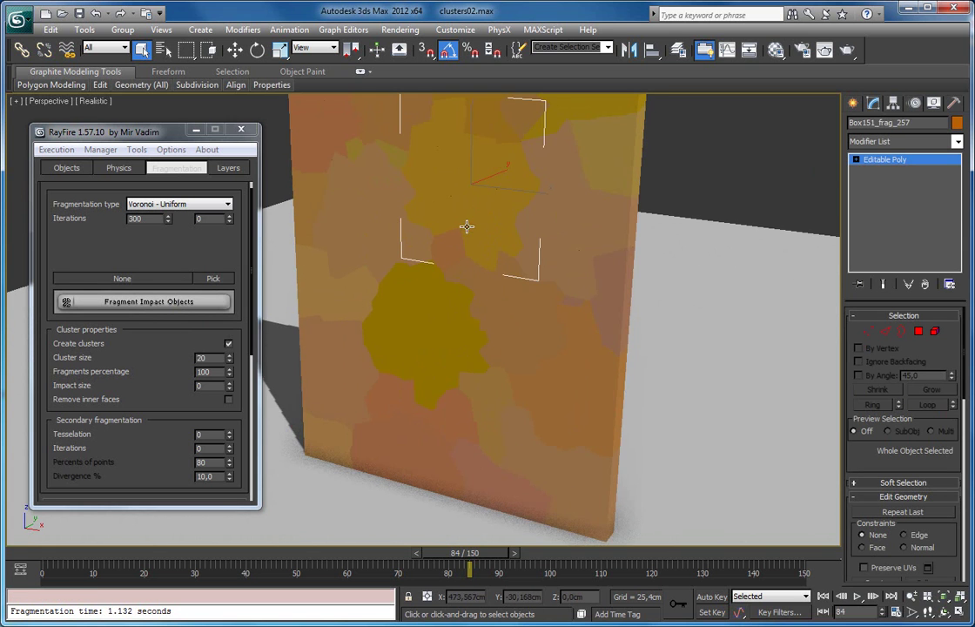
middle_drag(441, 163, 427, 237)
key(w)
alt+middle_drag(504, 226, 489, 241)
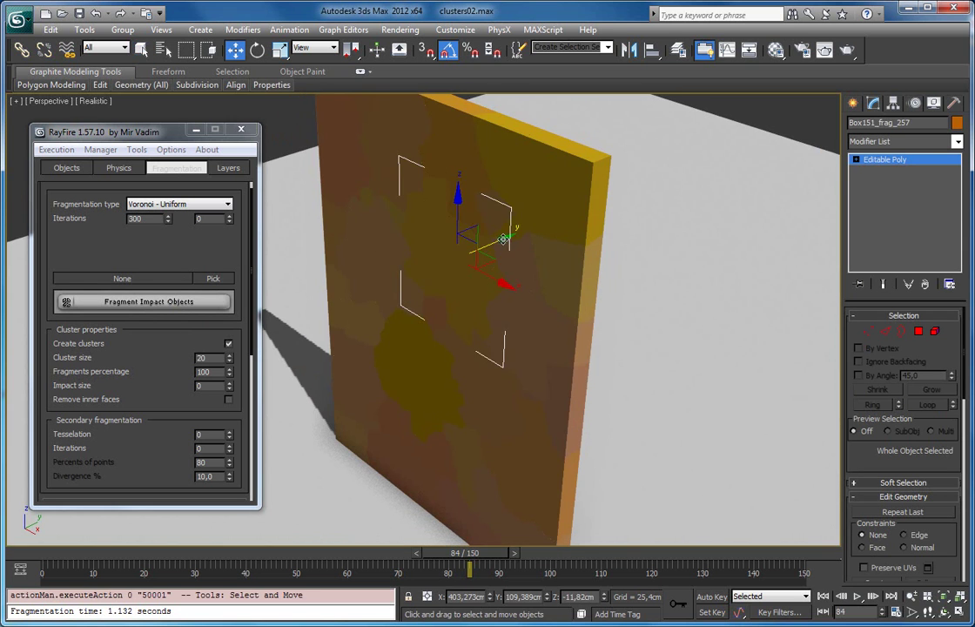
drag(503, 239, 479, 246)
alt+middle_drag(478, 245, 492, 262)
drag(431, 252, 455, 268)
Step: Select all the wall's clusters to check how many objects there are, and clear the selection
scroll(433, 205, down, 4)
drag(370, 157, 612, 448)
alt+click(640, 342)
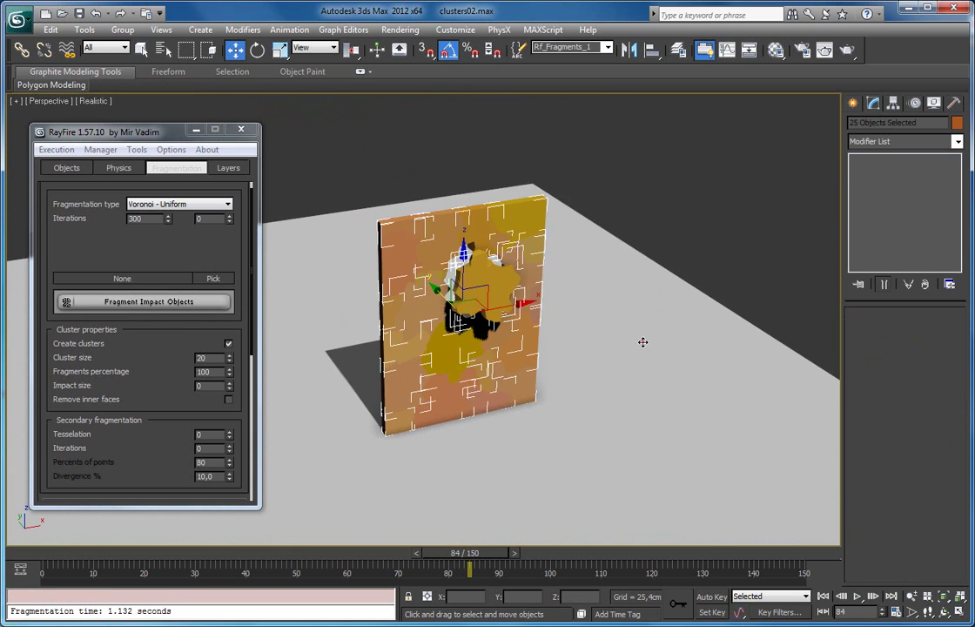
click(513, 149)
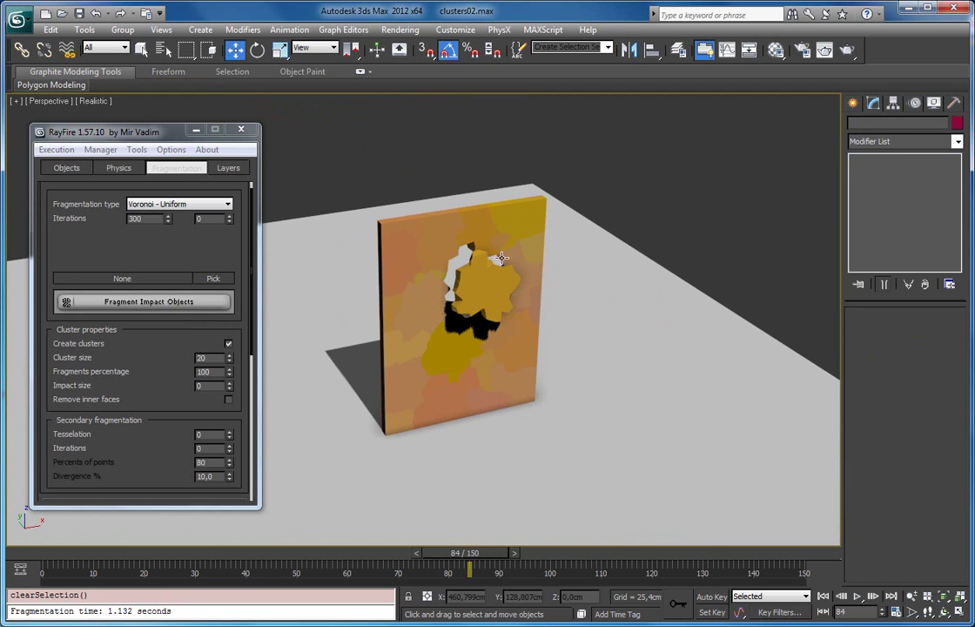
Step: Select the pulled-out cluster and examine its jagged outline and thickness up close
scroll(544, 217, up, 5)
click(579, 210)
alt+middle_drag(579, 209, 459, 266)
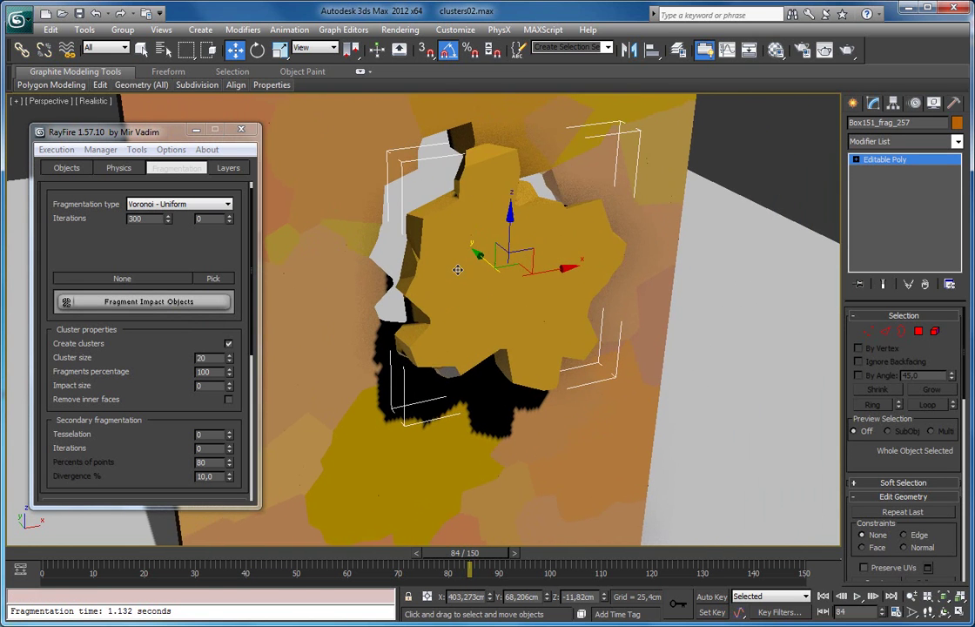
Step: Display edged faces and pick a single element at the pulled-out cluster's lower edge to view it up close
key(F4)
click(933, 332)
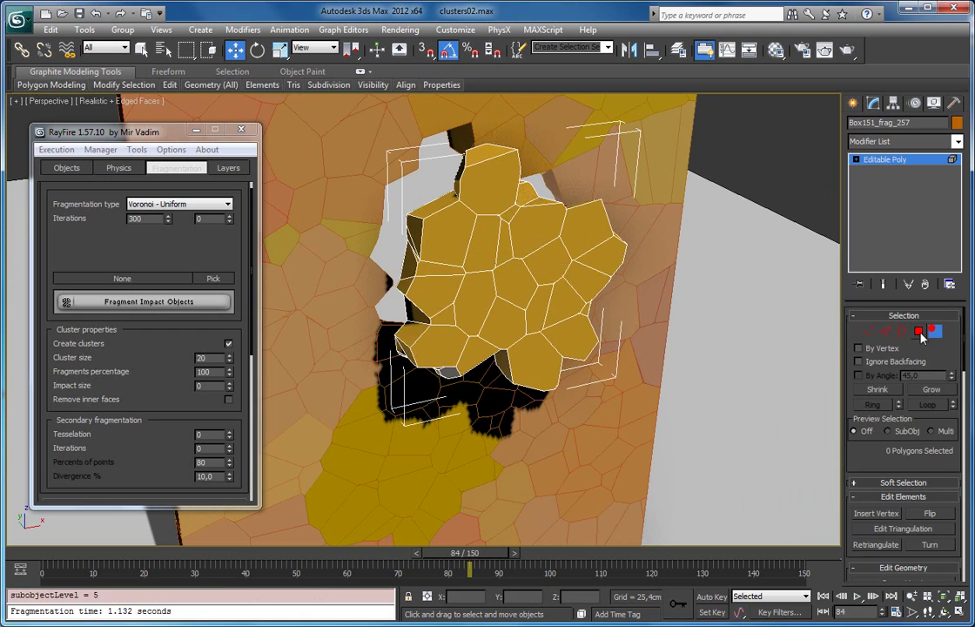
click(432, 354)
key(z)
alt+middle_drag(433, 354, 467, 333)
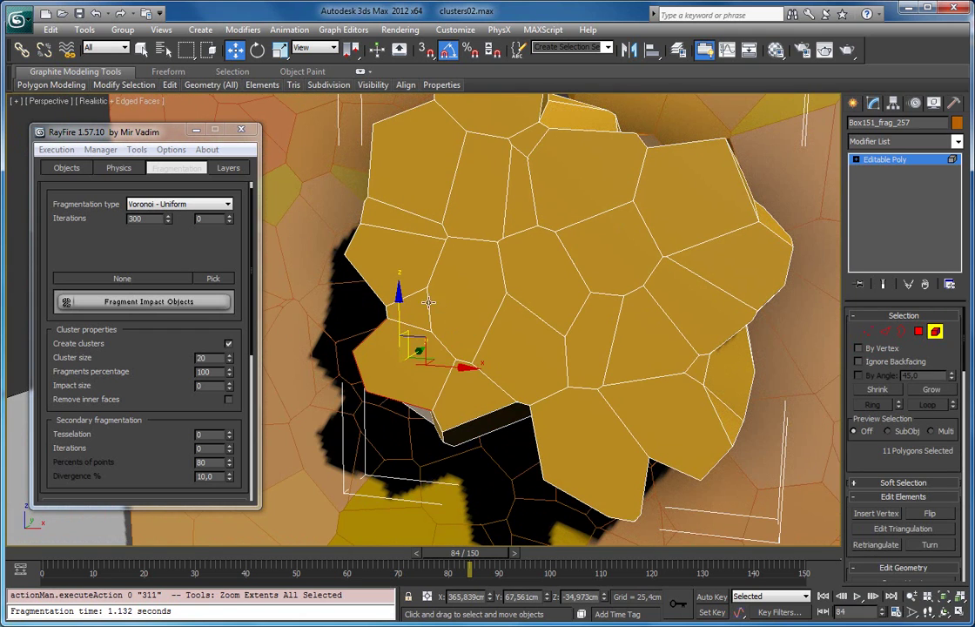
Step: Move two individual fragment elements out of the cluster and view them from behind
alt+middle_drag(487, 326, 432, 313)
key(q)
click(418, 268)
key(w)
alt+middle_drag(433, 255, 406, 261)
drag(374, 253, 407, 274)
drag(423, 181, 457, 208)
alt+middle_drag(550, 260, 610, 306)
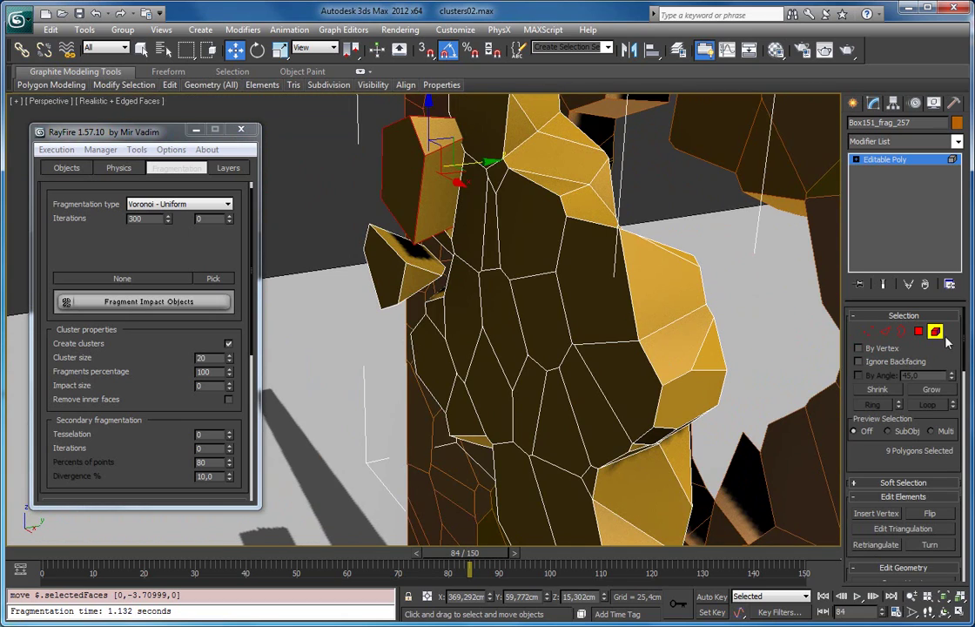
Step: Undo the element moves and leave the cluster's element level
scroll(572, 306, down, 5)
key(ctrl+z)
key(ctrl+z)
key(ctrl+z)
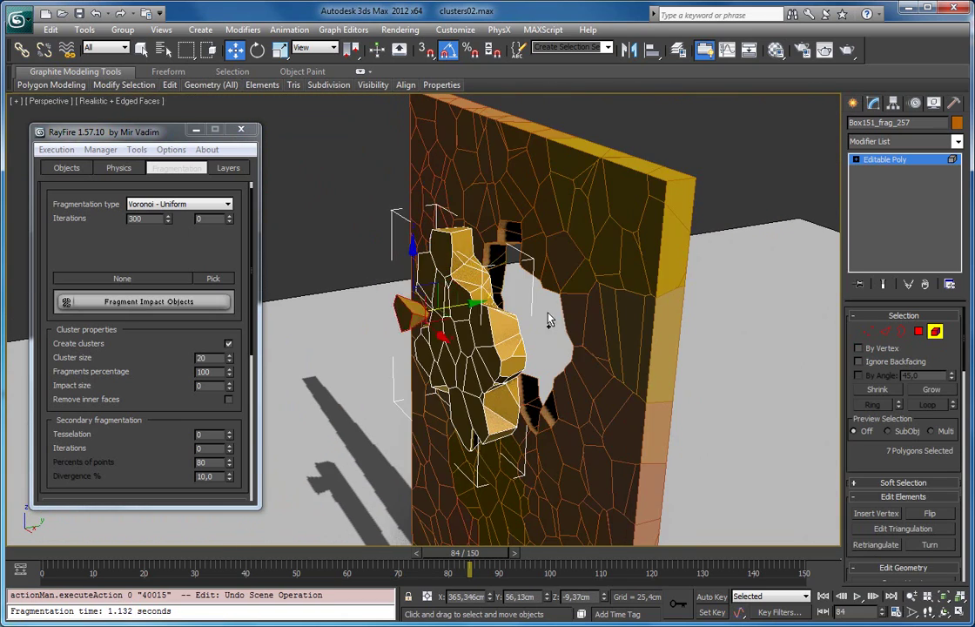
alt+middle_drag(548, 318, 673, 346)
click(937, 335)
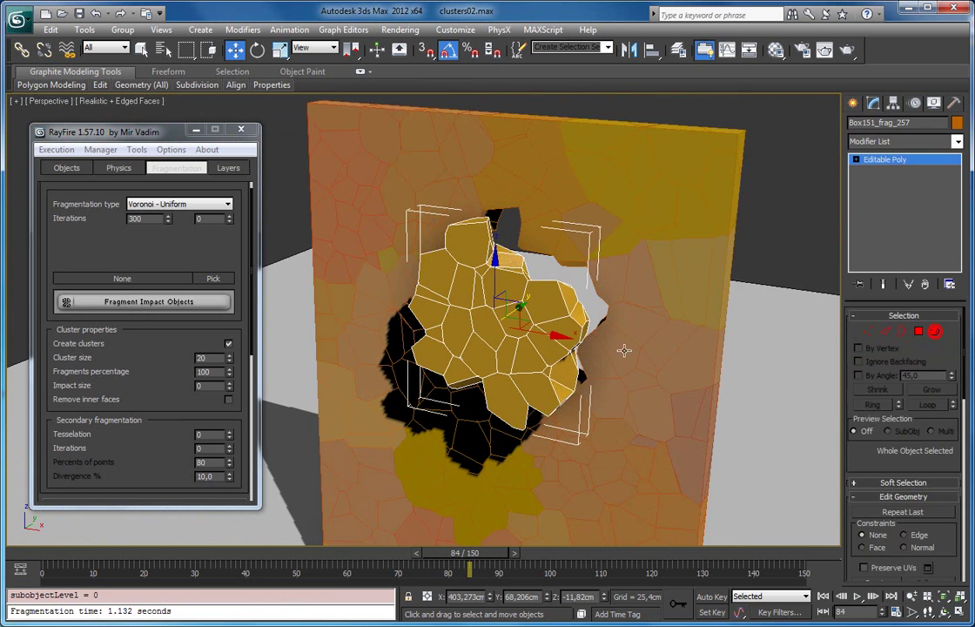
Step: Move the lower-middle cluster and the wall's bottom corner cluster outward from the wall surface
scroll(609, 357, down, 4)
middle_drag(524, 423, 541, 364)
click(505, 371)
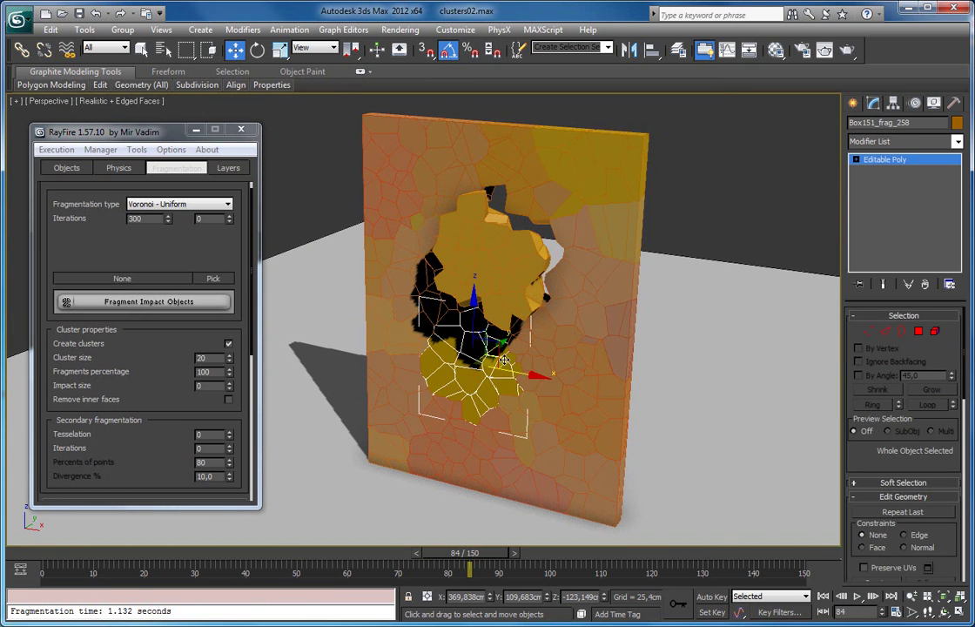
drag(504, 359, 472, 374)
drag(538, 445, 522, 459)
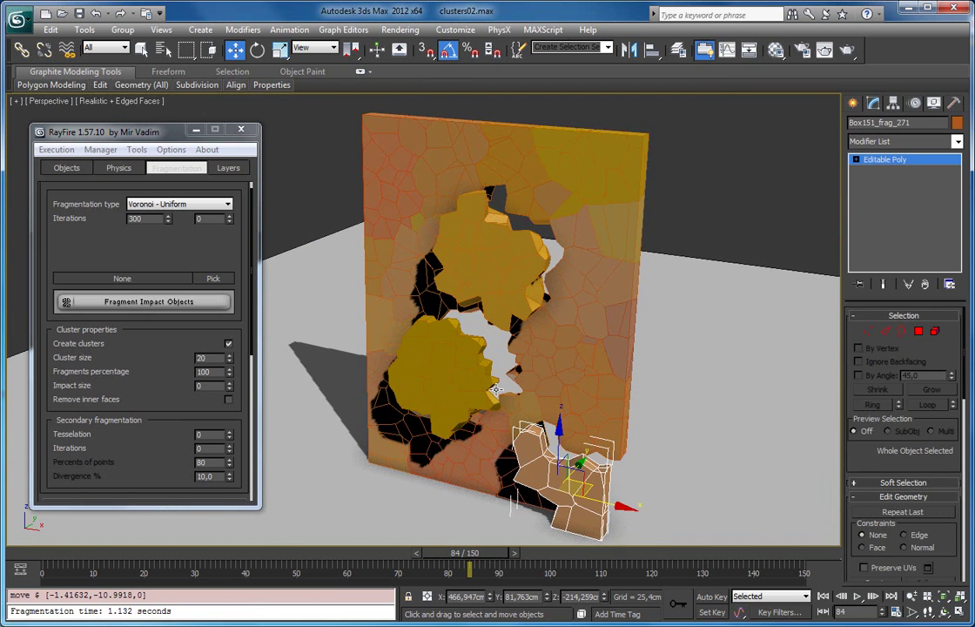
Step: Run the PhysX animation preview of the clustered wall with edged faces hidden
click(119, 167)
click(80, 358)
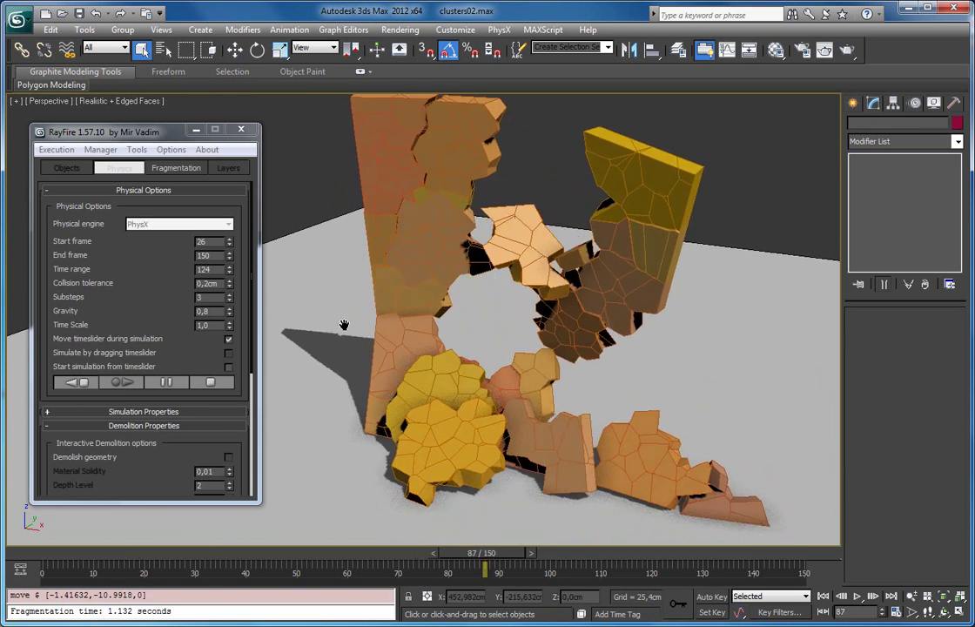
key(F4)
alt+middle_drag(399, 351, 167, 414)
click(74, 382)
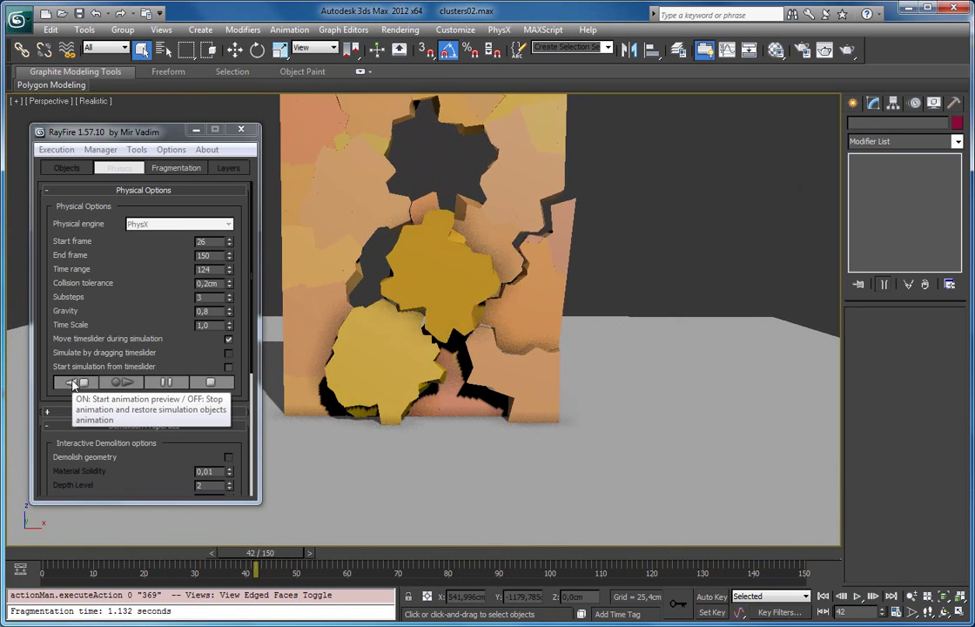
Step: Pause the collapsing wall simulation and move the timeline back to frame 69
scroll(400, 305, up, 5)
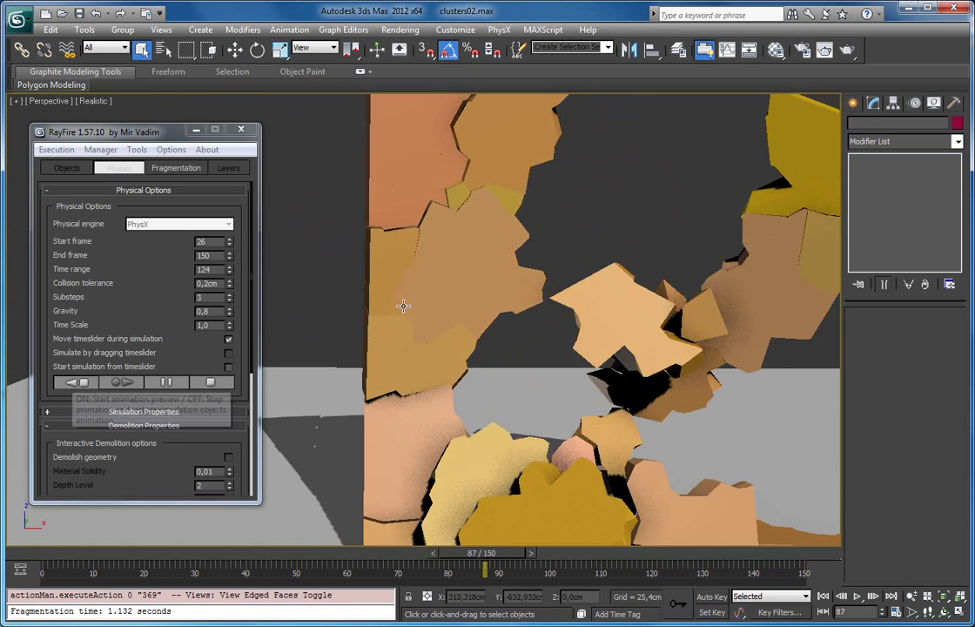
click(180, 381)
drag(548, 553, 397, 549)
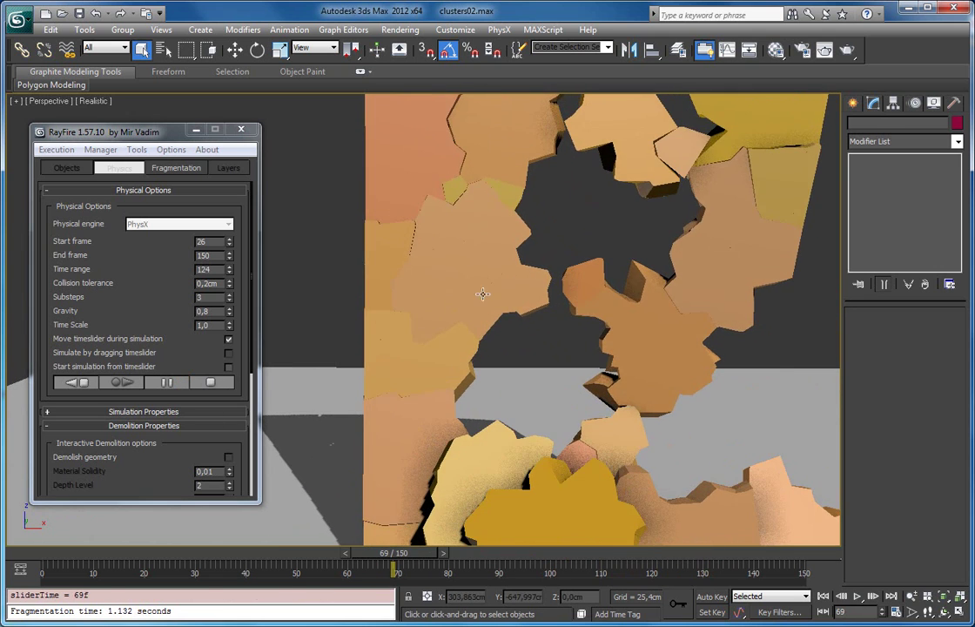
Step: Select the large cluster near the wall's side edge and examine its fragment edges around frame 67
click(469, 286)
key(z)
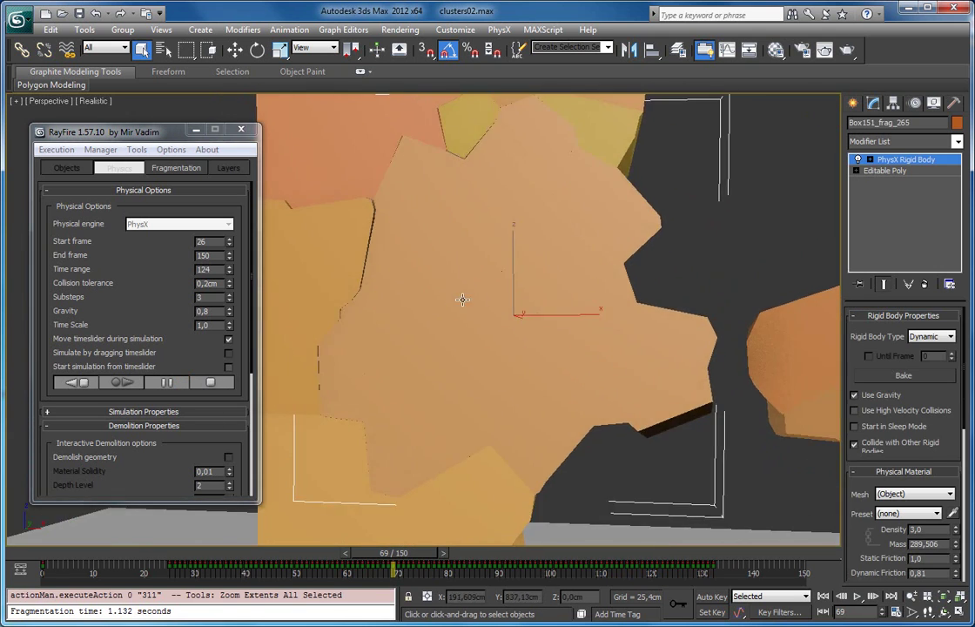
key(F4)
alt+middle_drag(394, 326, 440, 294)
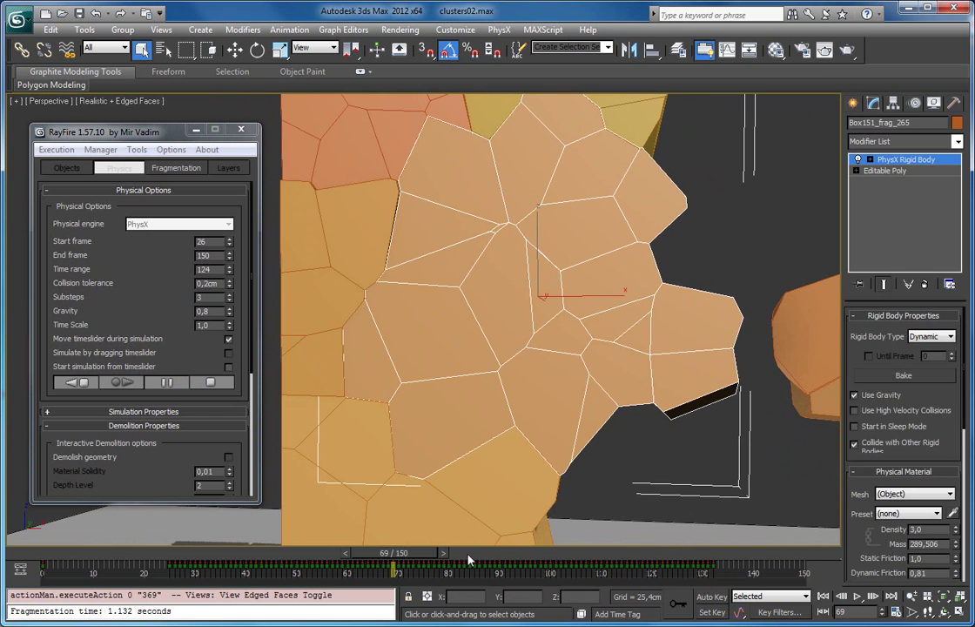
drag(441, 558, 381, 561)
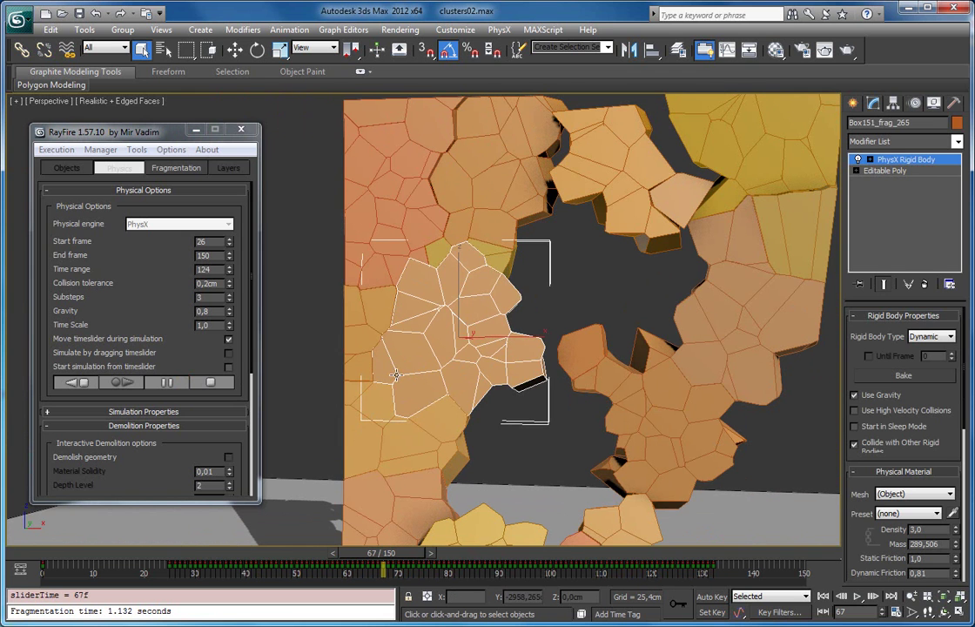
scroll(415, 369, up, 5)
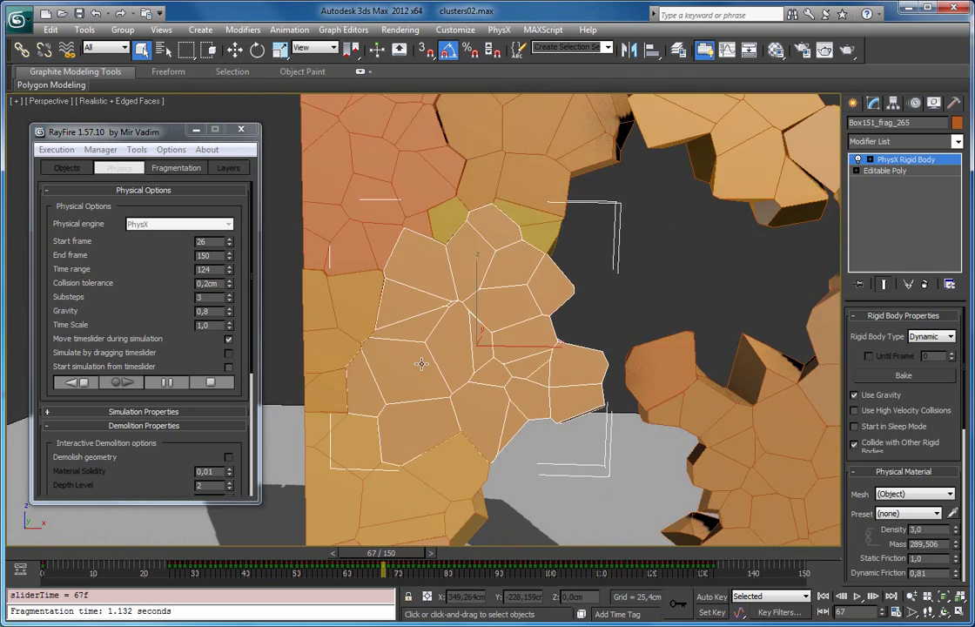
scroll(553, 340, down, 8)
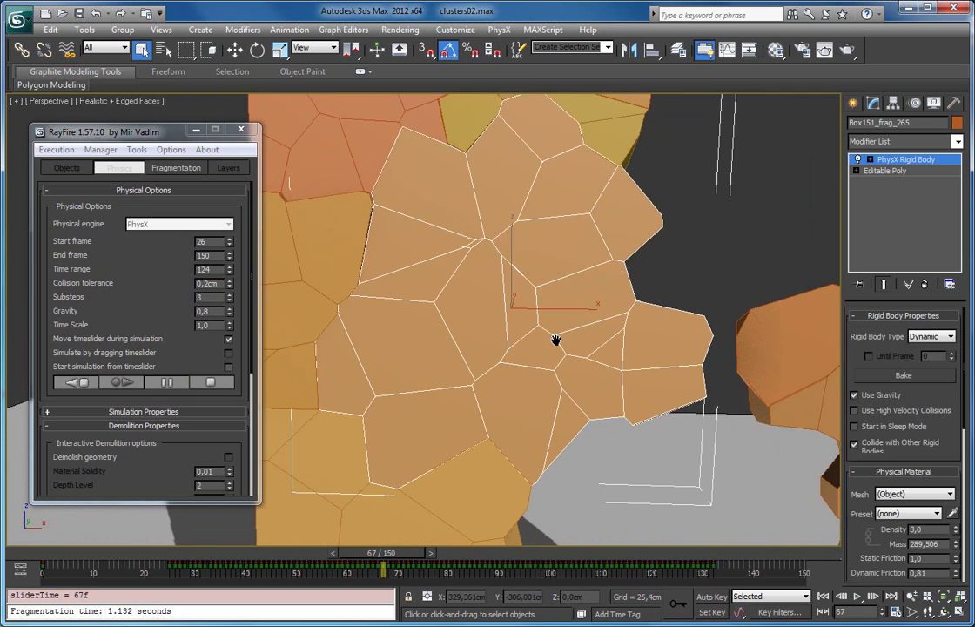
scroll(611, 384, up, 6)
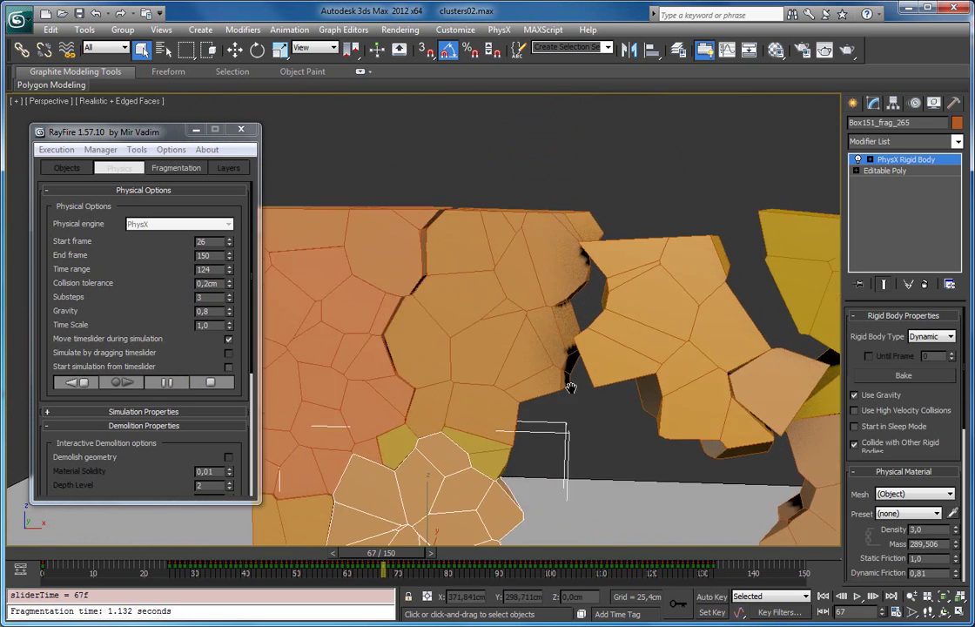
Step: Advance the timeline to frame 93 and delete the wall's clusters to restore the unbroken box
drag(400, 551, 532, 535)
scroll(519, 369, down, 6)
scroll(519, 369, down, 3)
middle_drag(521, 416, 414, 218)
click(95, 148)
click(103, 181)
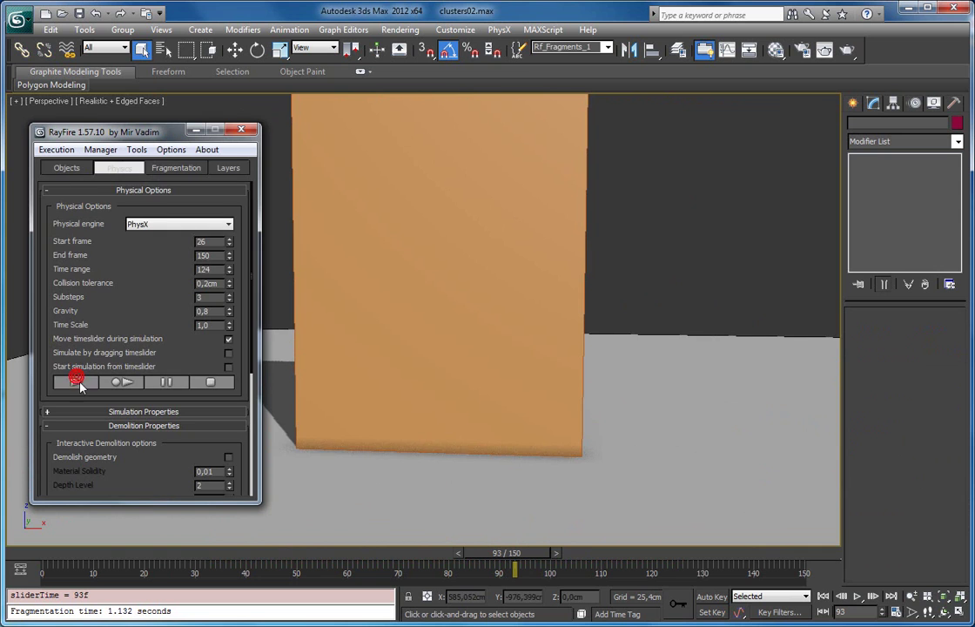
Step: Fragment the wall box into clusters with Voronoi - Uniform at 490 iterations and view it without edged faces
click(176, 167)
double_click(155, 218)
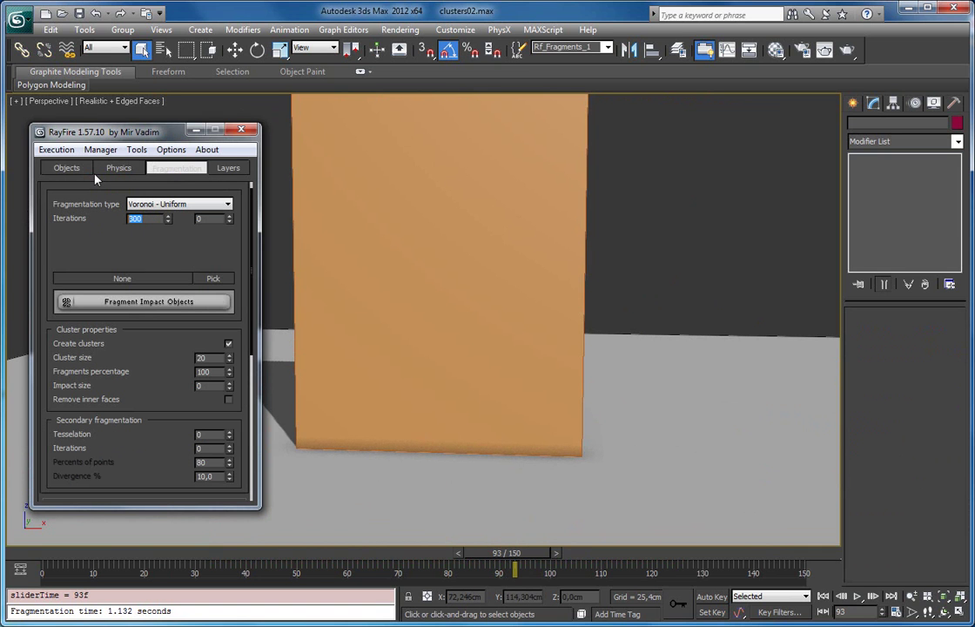
text(490)
click(184, 302)
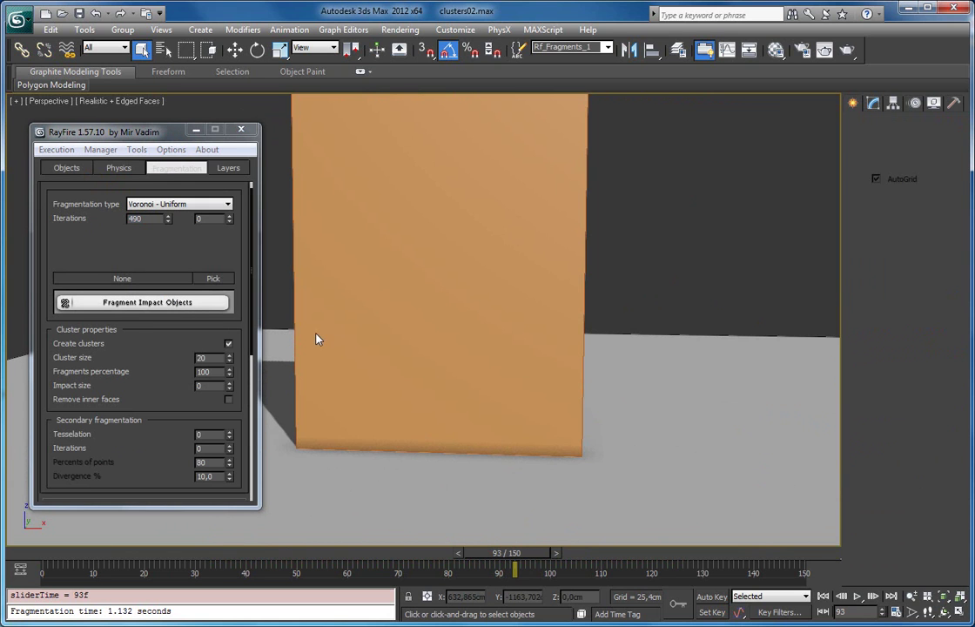
middle_drag(379, 284, 403, 344)
alt+middle_drag(467, 314, 454, 325)
key(F3)
key(F3)
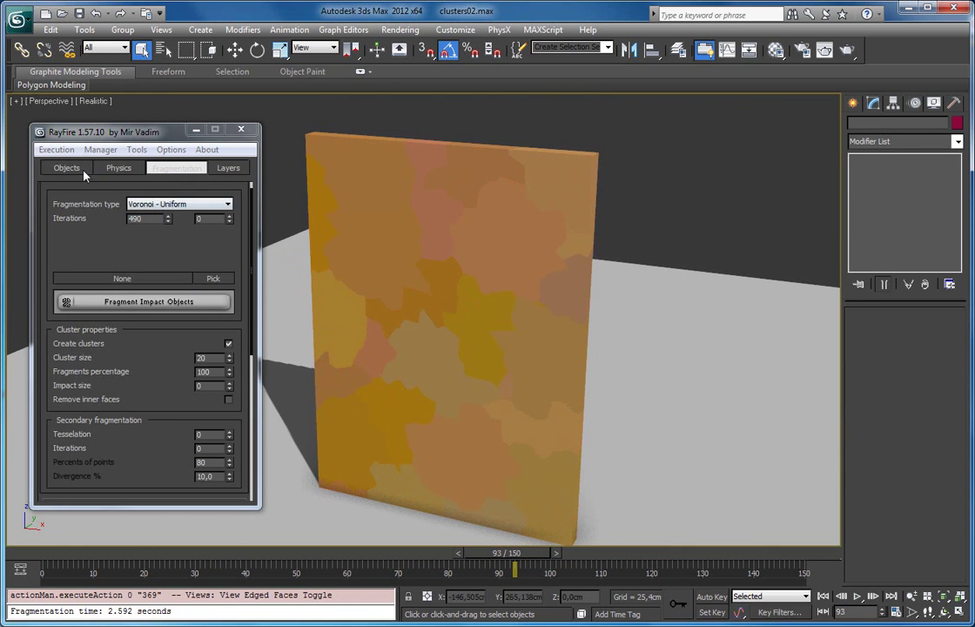
Step: Check the new clusters in the Dynamic / Impact Objects list and bake their PhysX simulation
click(69, 168)
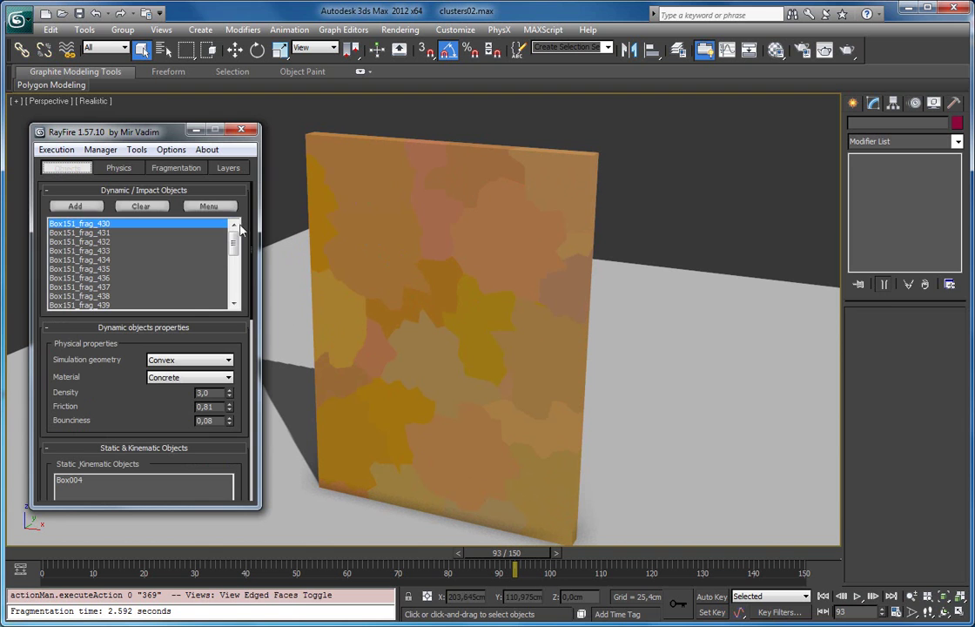
click(121, 169)
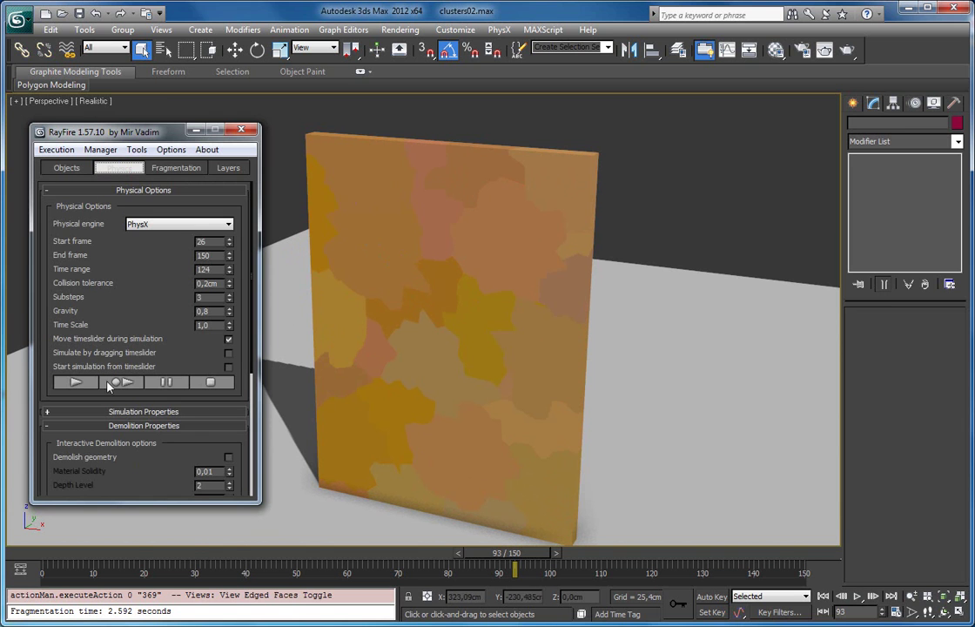
click(108, 383)
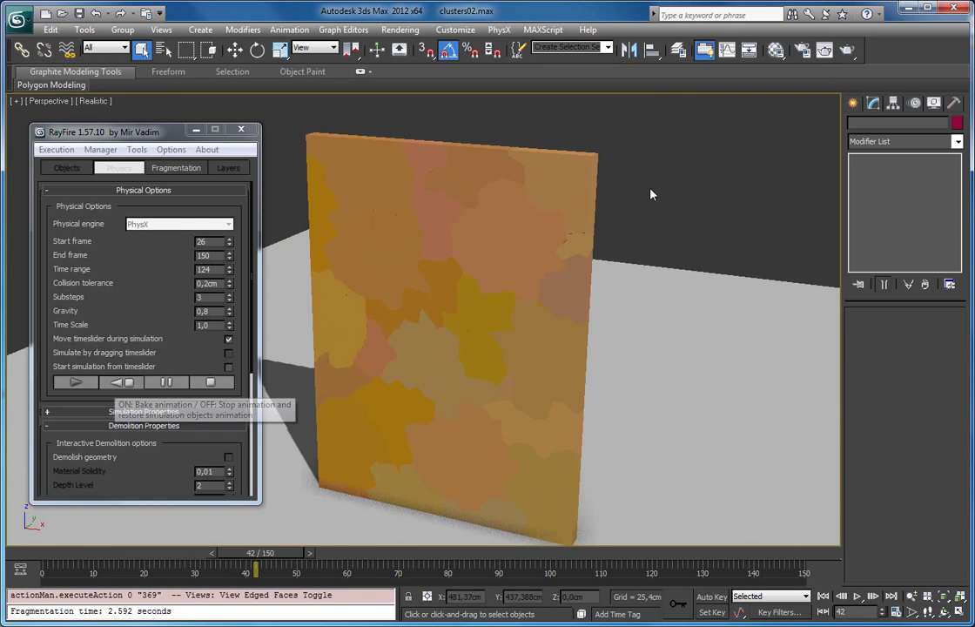
scroll(592, 246, up, 5)
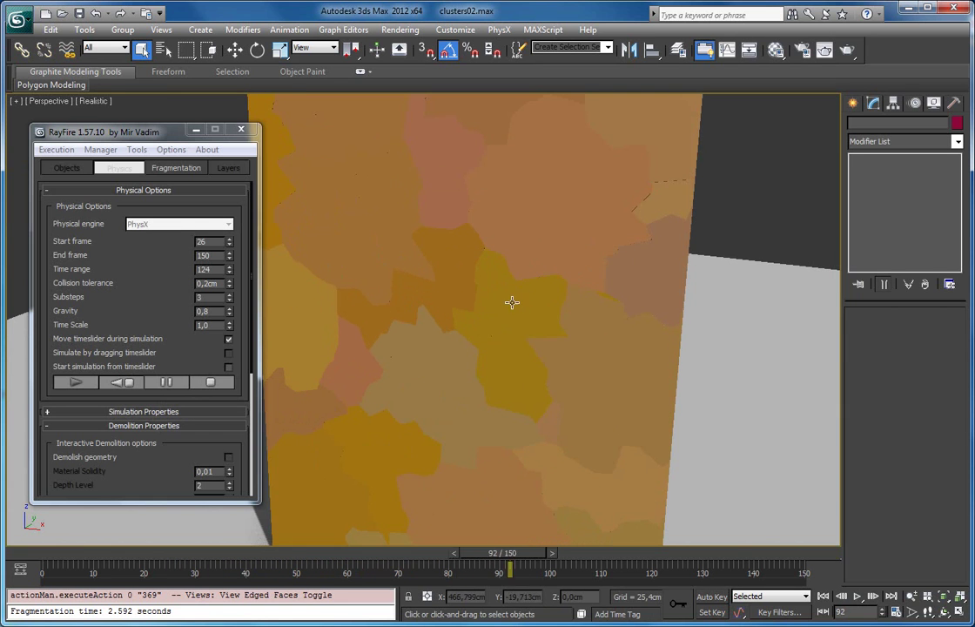
scroll(554, 318, down, 5)
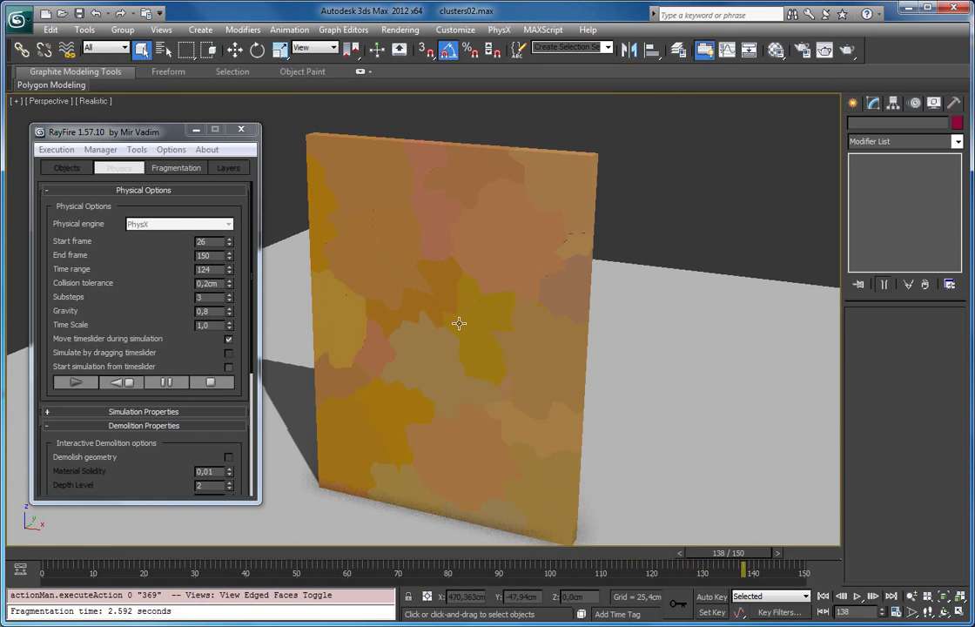
Step: Return the timeline to frame 0, then unhide GeoSphere002 by name and select it
click(178, 555)
click(366, 310)
drag(204, 555, 80, 555)
scroll(529, 252, down, 6)
right_click(523, 237)
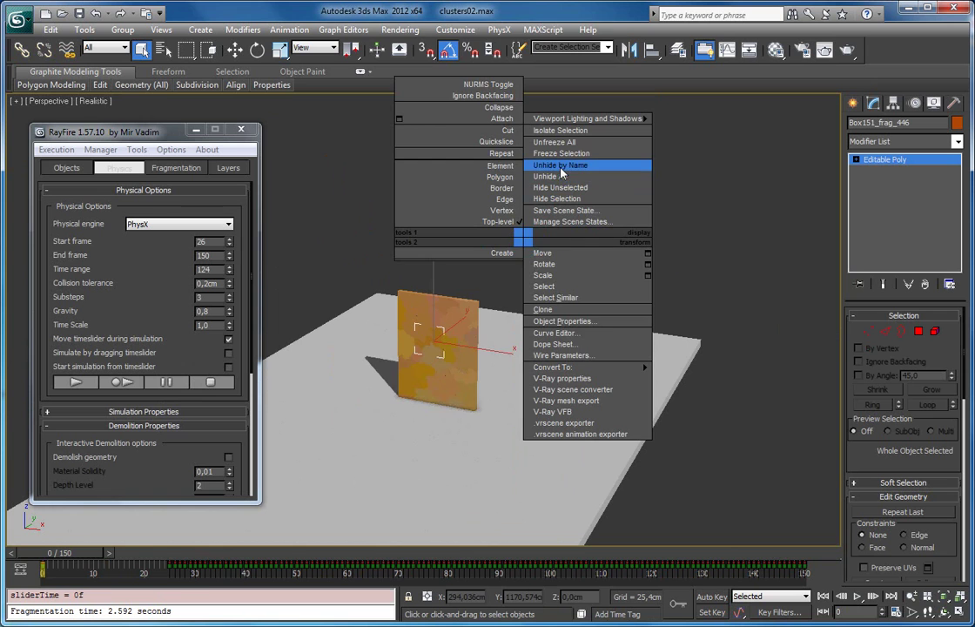
click(562, 165)
double_click(374, 289)
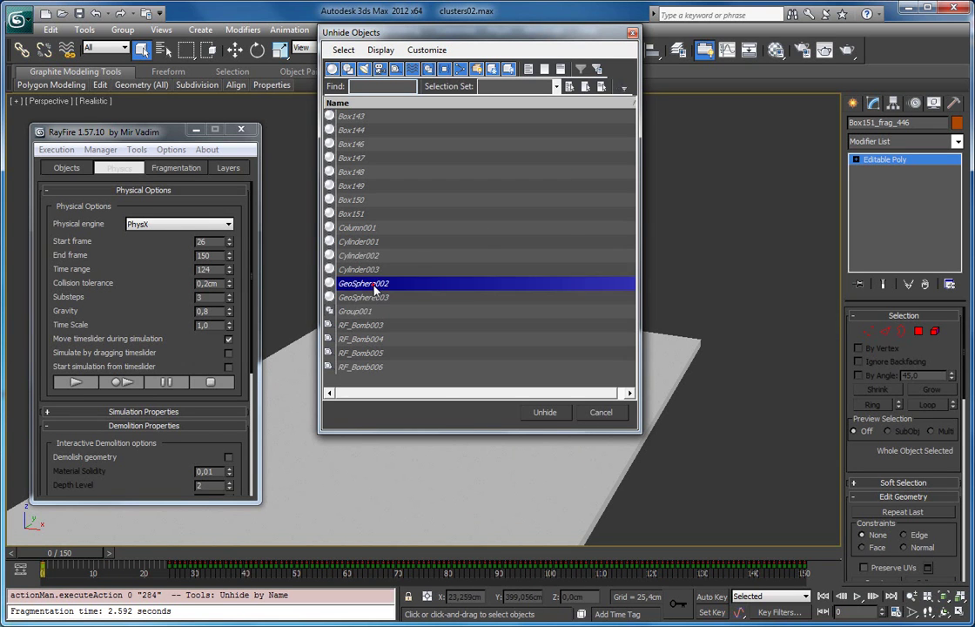
click(294, 323)
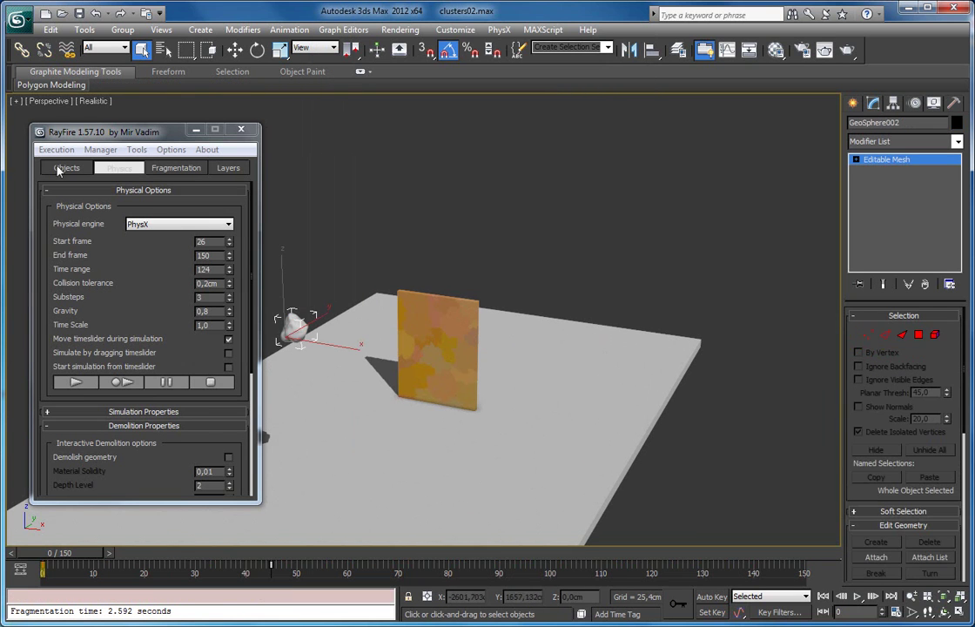
Step: Add GeoSphere002 to the Dynamic / Impact Objects list and bring up the physics simulation options
click(61, 168)
click(75, 208)
drag(233, 244, 233, 287)
click(68, 297)
click(62, 304)
click(122, 168)
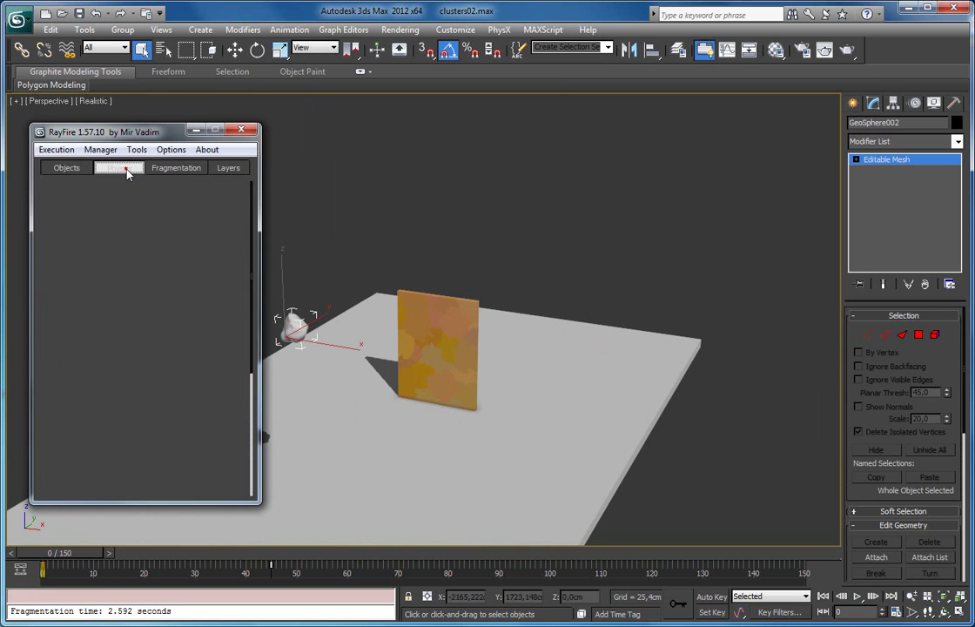
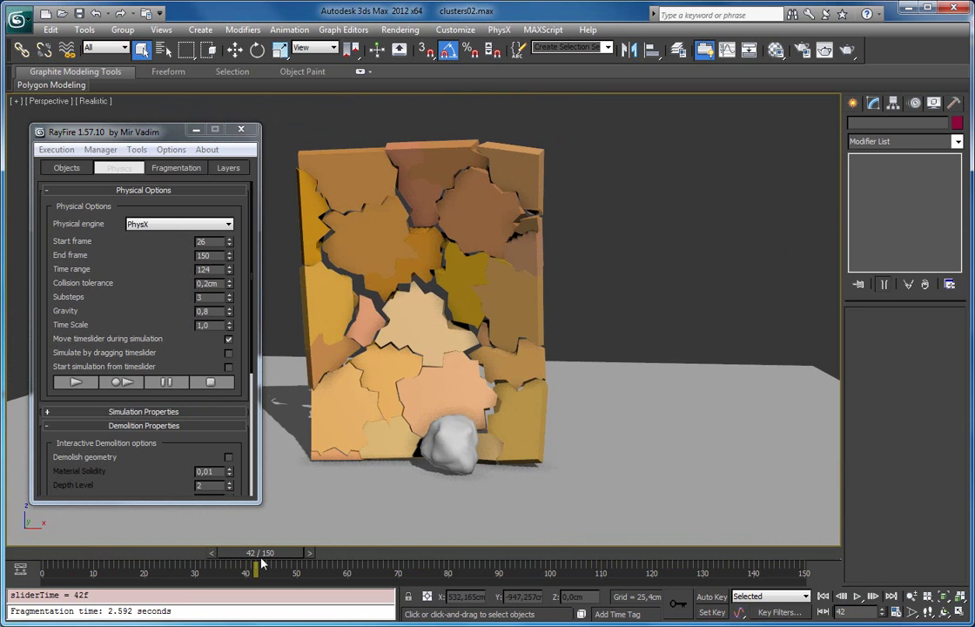
Step: Scrub the simulation to frame 34 to examine the rock's impact on the clusters, and return to frame 4
drag(232, 550, 189, 542)
scroll(507, 437, up, 3)
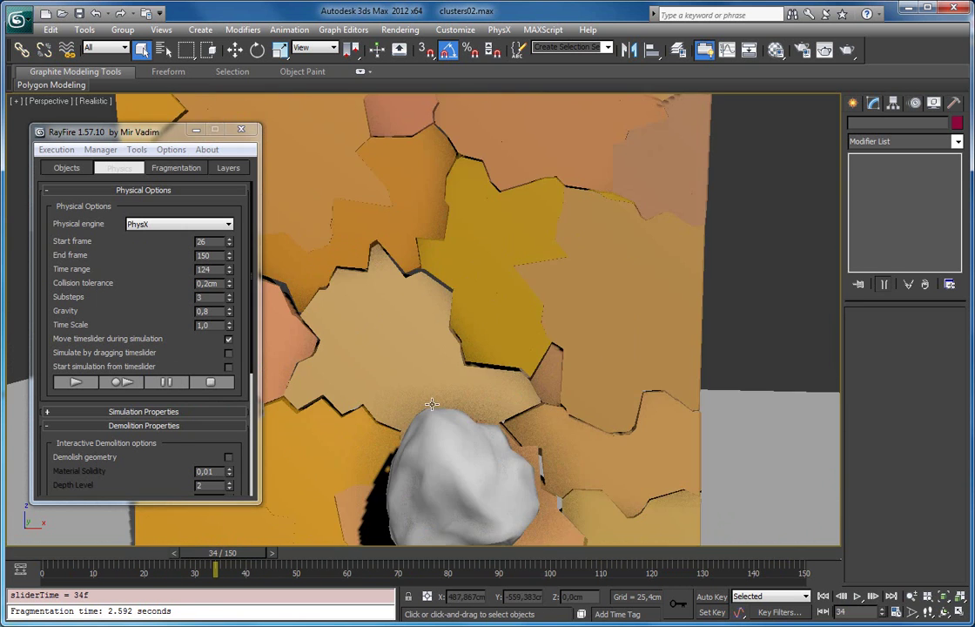
scroll(507, 437, down, 4)
drag(261, 552, 108, 552)
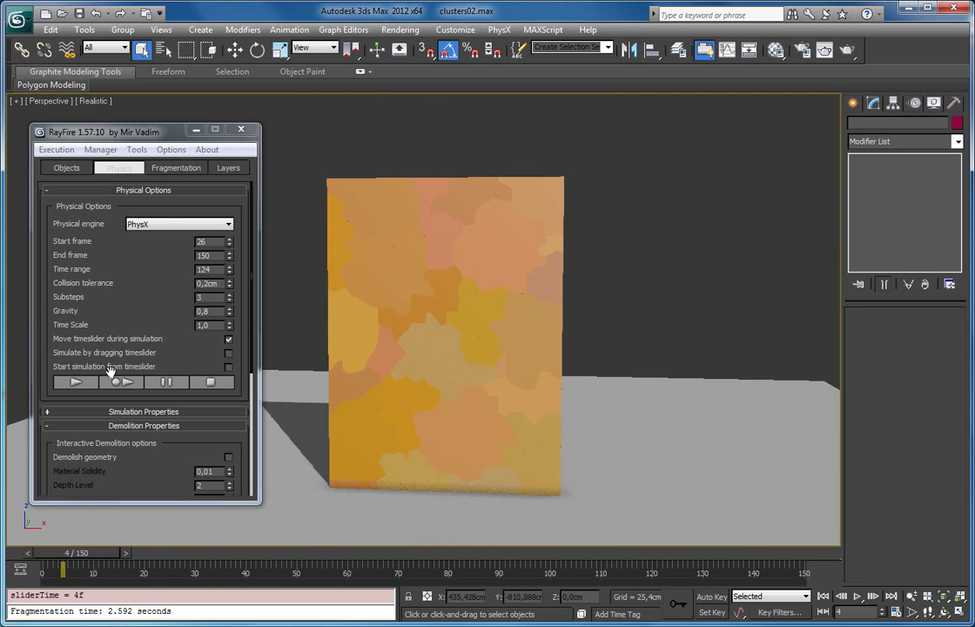
Step: Delete the clusters to restore the unbroken wall and set the cluster size to 45
click(100, 149)
click(108, 180)
click(174, 167)
double_click(209, 357)
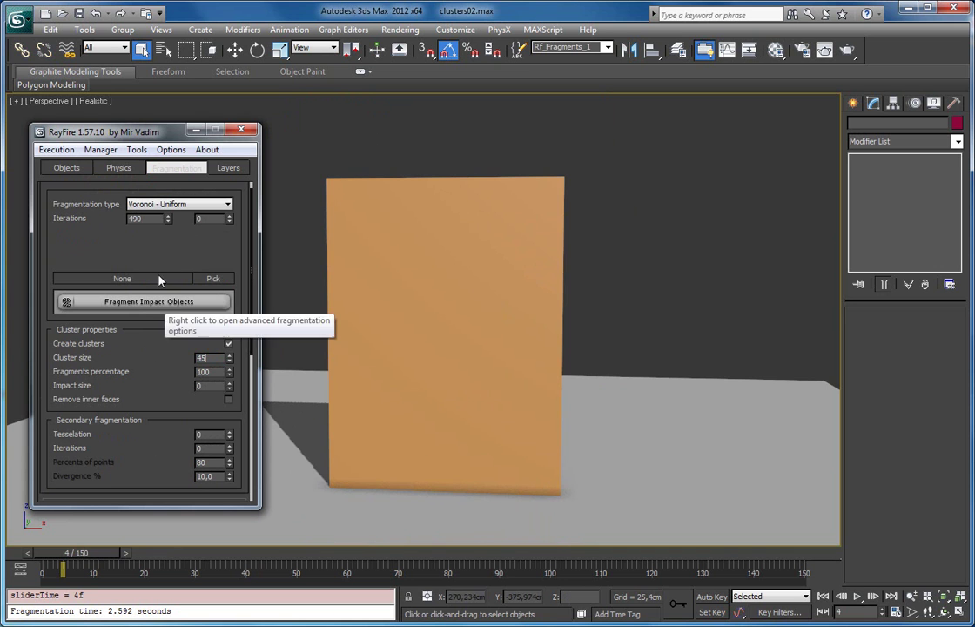
Step: Highlight GeoSphere002 in the Dynamic / Impact Objects list and select the rock in the scene
click(66, 167)
click(85, 234)
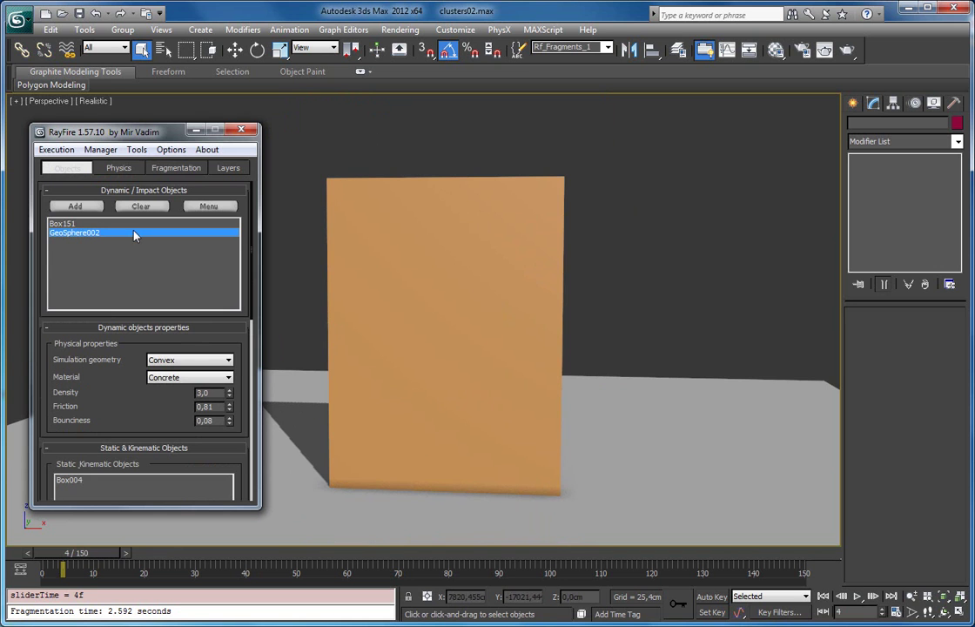
middle_drag(322, 228, 410, 301)
scroll(396, 228, down, 3)
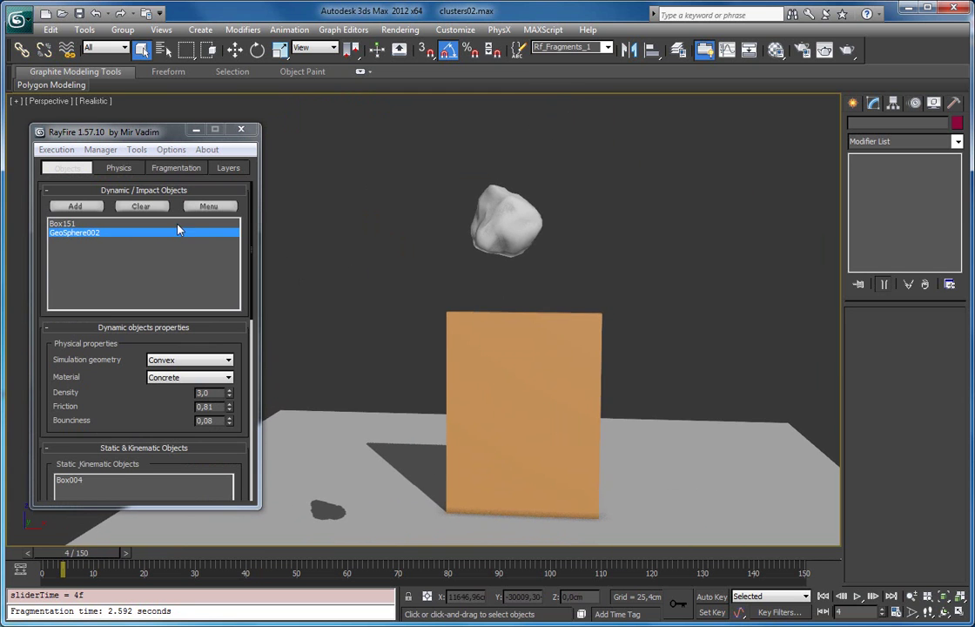
middle_drag(403, 249, 445, 217)
click(369, 224)
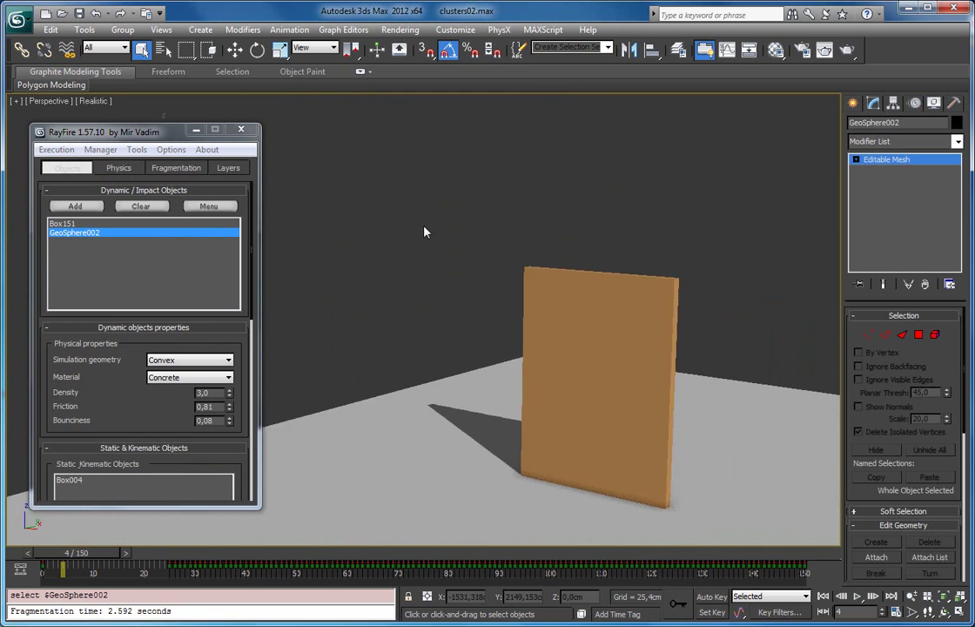
Step: Fragment the impact objects into Voronoi - Uniform clusters and select a cluster near the wall's upper edge to inspect it
click(160, 169)
click(164, 304)
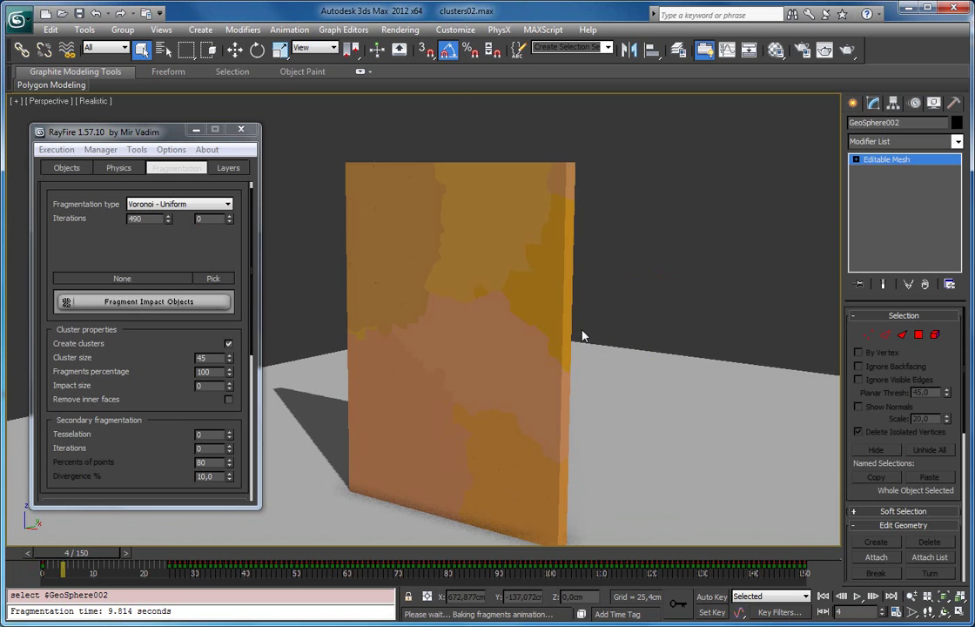
click(474, 243)
alt+middle_drag(461, 246, 513, 253)
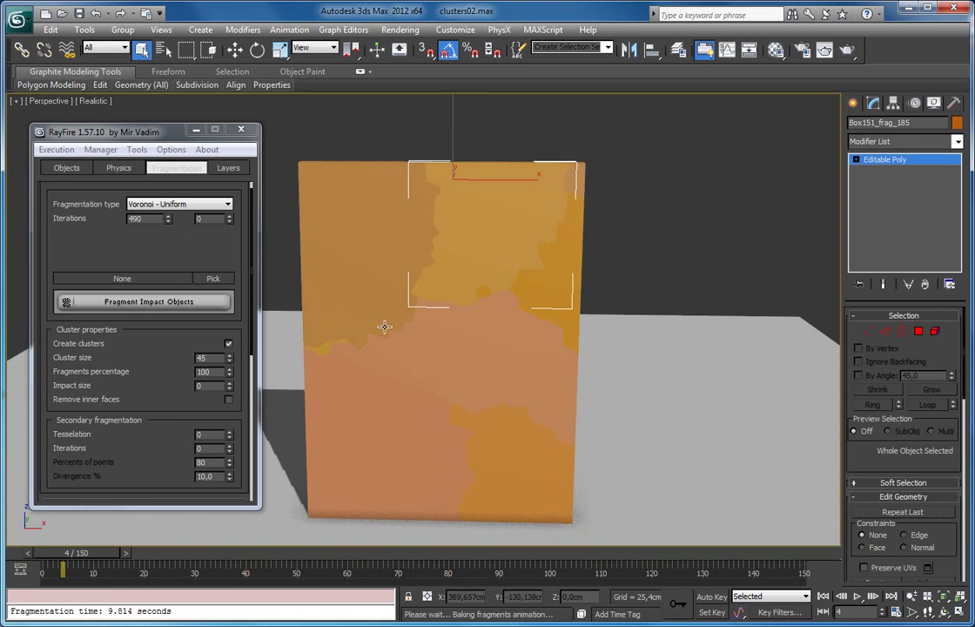
Step: Bake the physics simulation of the clustered wall and rock, and view the collapse from several angles
click(124, 170)
click(125, 381)
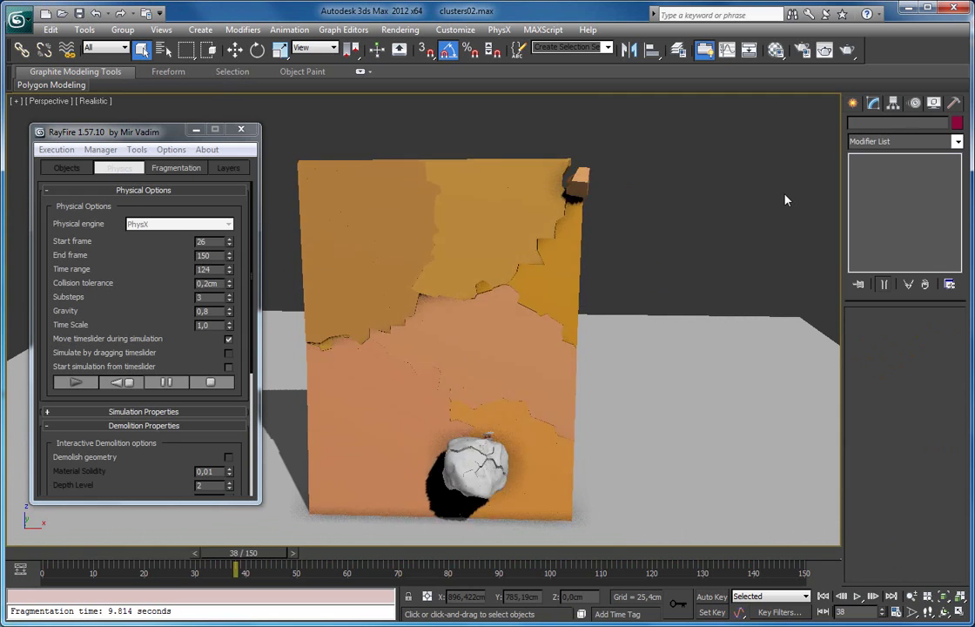
middle_drag(696, 437, 672, 288)
scroll(671, 287, up, 5)
middle_drag(616, 441, 670, 323)
scroll(670, 324, down, 4)
scroll(639, 279, down, 4)
middle_drag(605, 272, 633, 301)
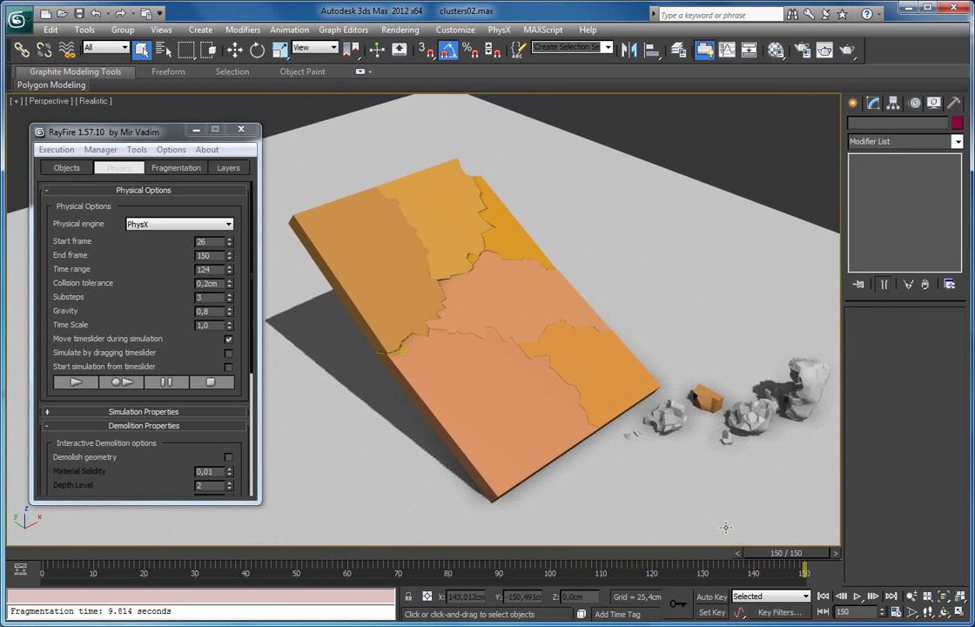
Step: Scrub back through the simulation to examine how the wall's clusters hold together around frame 65, and return to frame 150
drag(804, 568, 408, 502)
alt+middle_drag(761, 401, 709, 422)
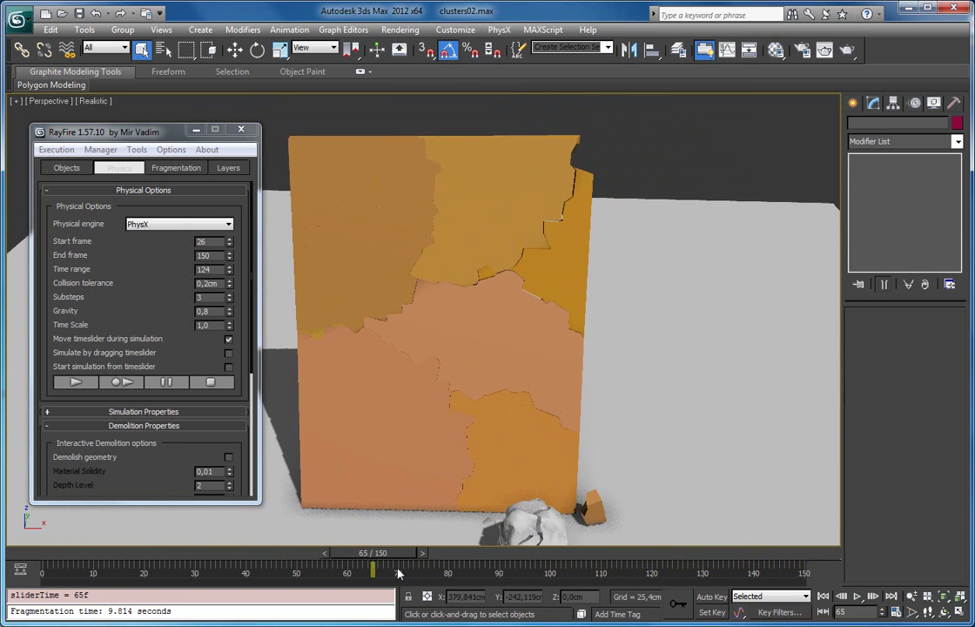
drag(357, 545, 388, 536)
middle_drag(460, 419, 484, 333)
drag(370, 540, 831, 541)
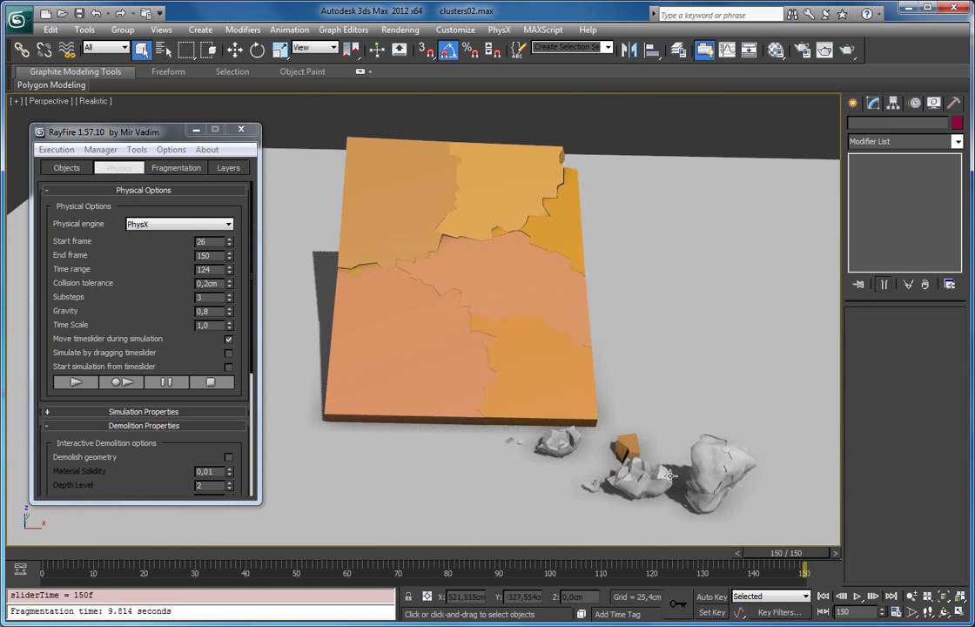
Step: Delete the fragments to restore the unbroken wall and set the fragments percentage to 85
click(100, 150)
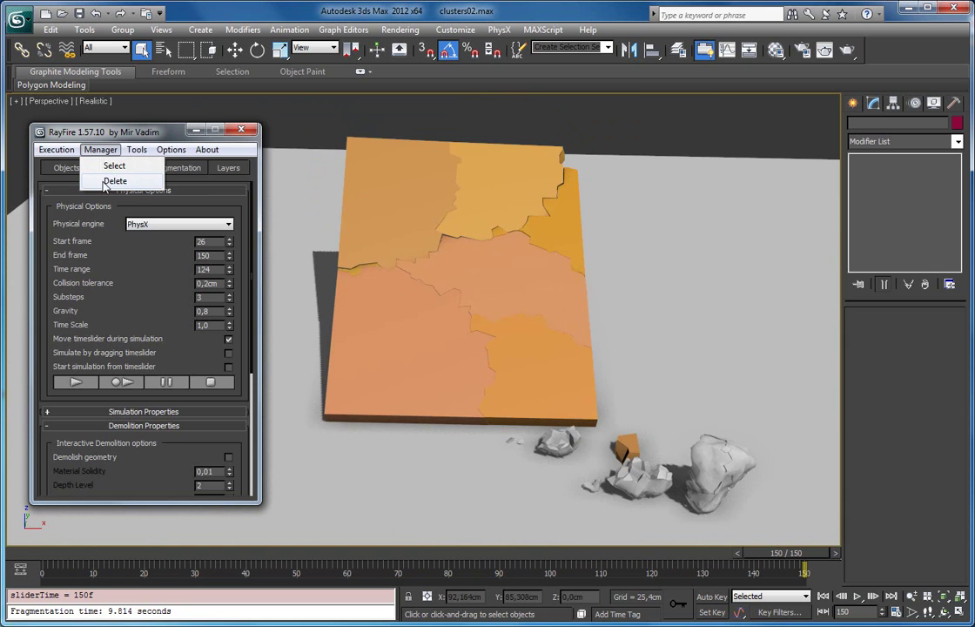
click(105, 185)
click(177, 167)
middle_drag(422, 271, 424, 269)
scroll(434, 248, down, 1)
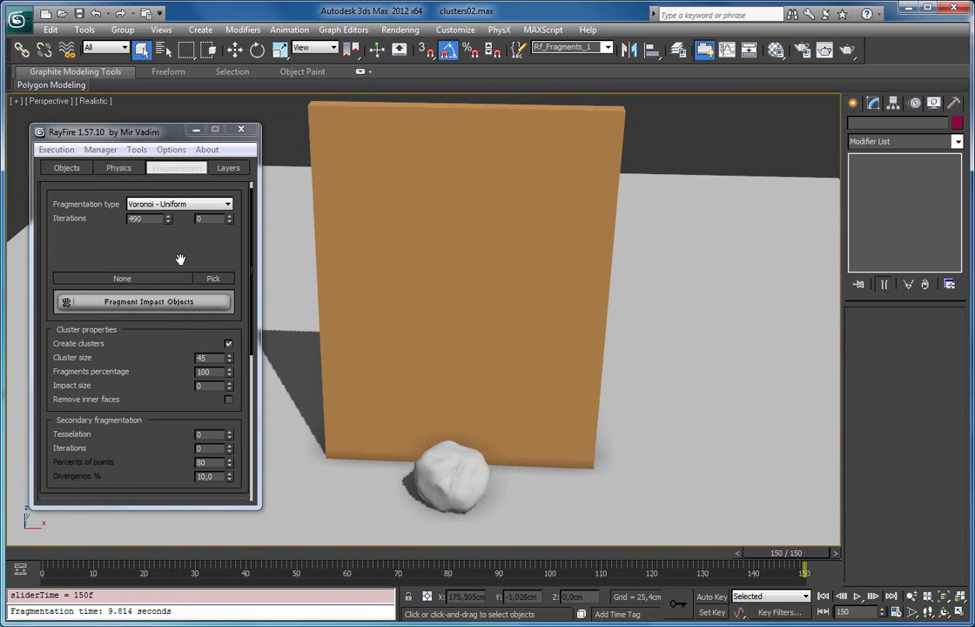
double_click(213, 372)
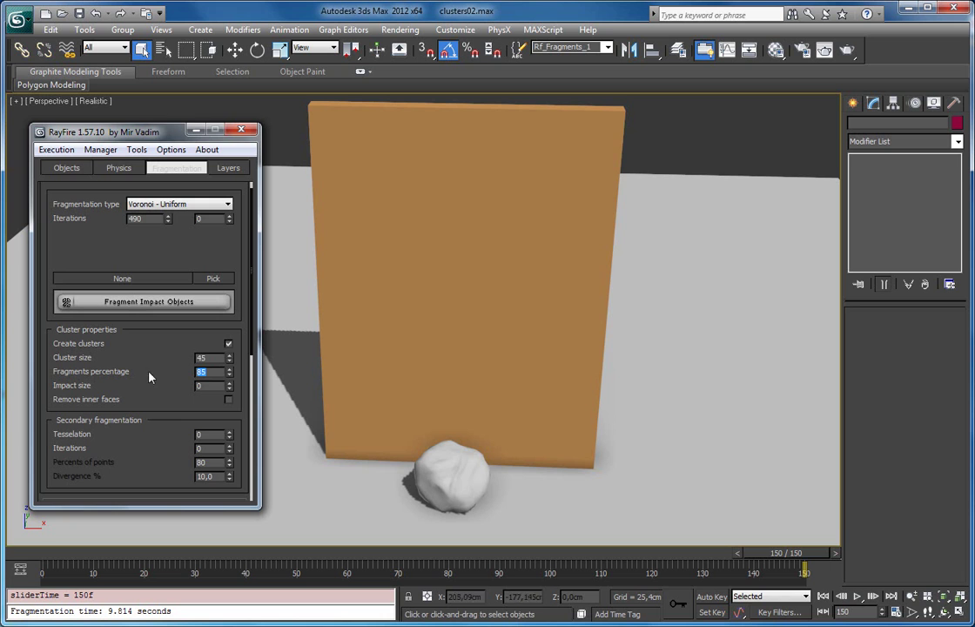
click(715, 157)
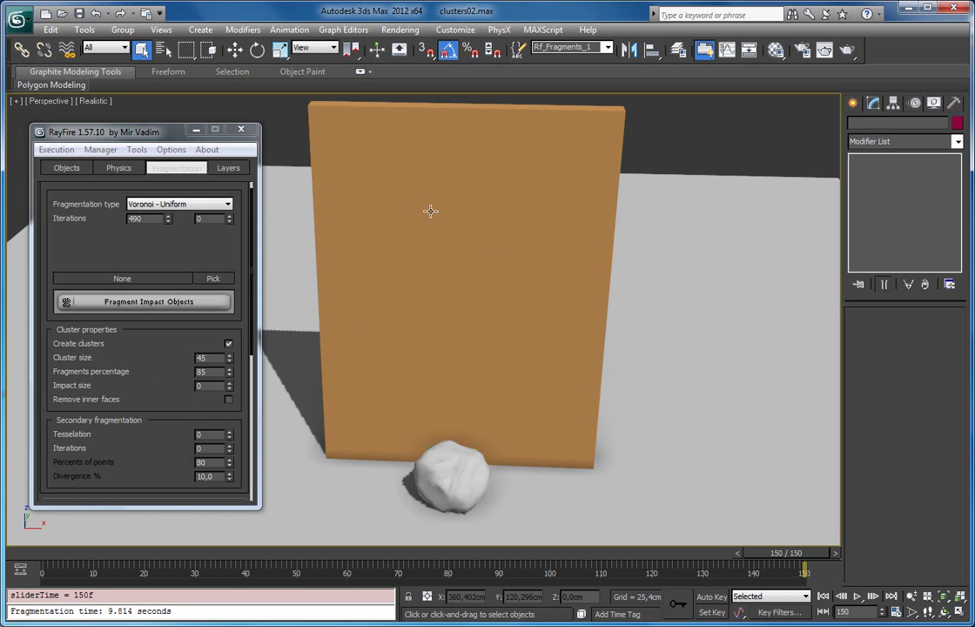
Step: Fragment the impact objects again and turn on edged faces in the viewport
click(142, 305)
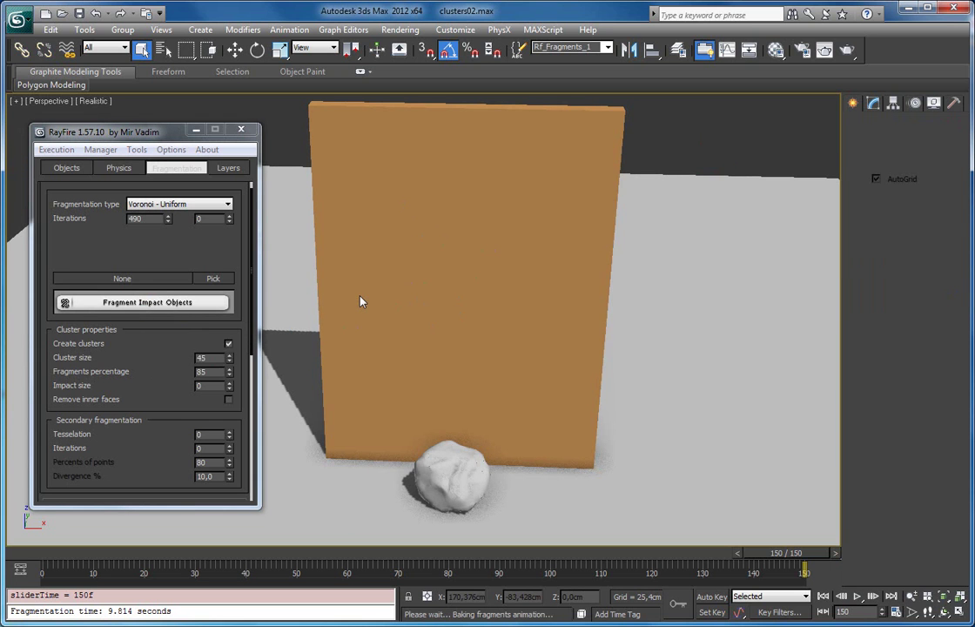
click(419, 196)
key(F4)
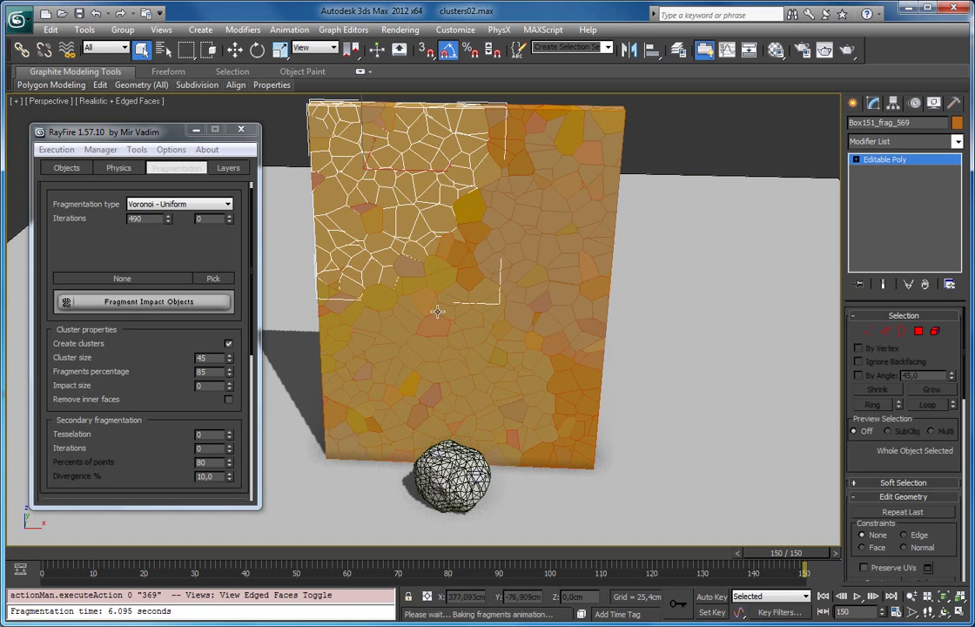
Step: Select various clusters and a single loose fragment on the wall to examine how the fragments are grouped
click(465, 335)
click(539, 226)
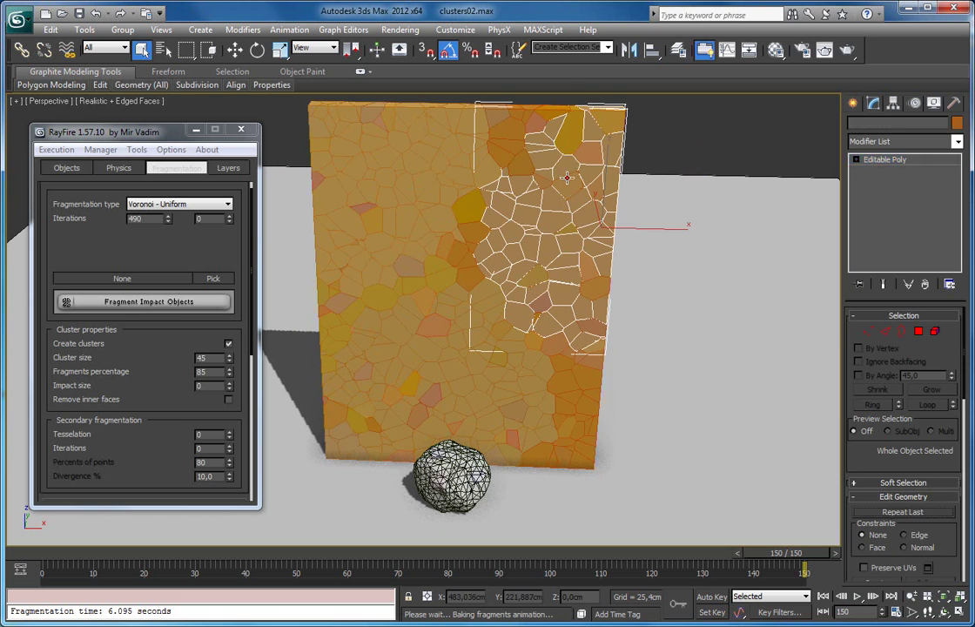
click(544, 180)
click(544, 179)
click(515, 163)
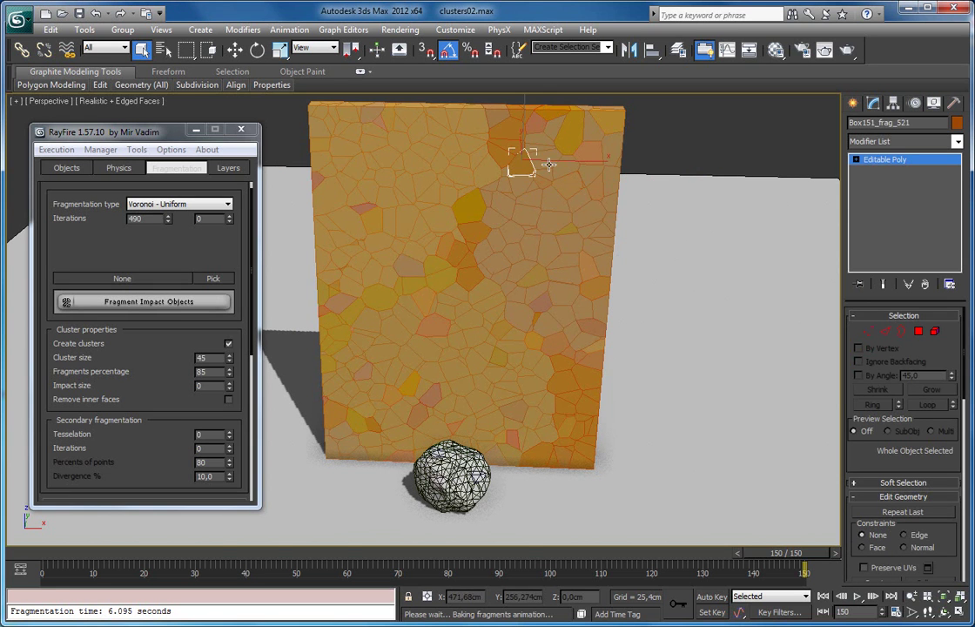
alt+middle_drag(677, 318, 625, 288)
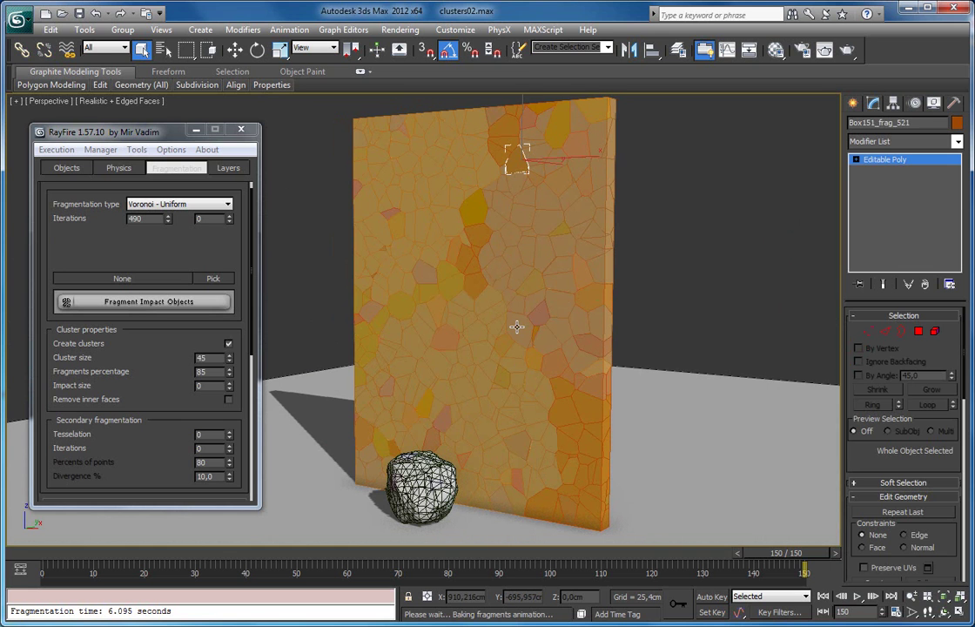
alt+middle_drag(451, 340, 494, 328)
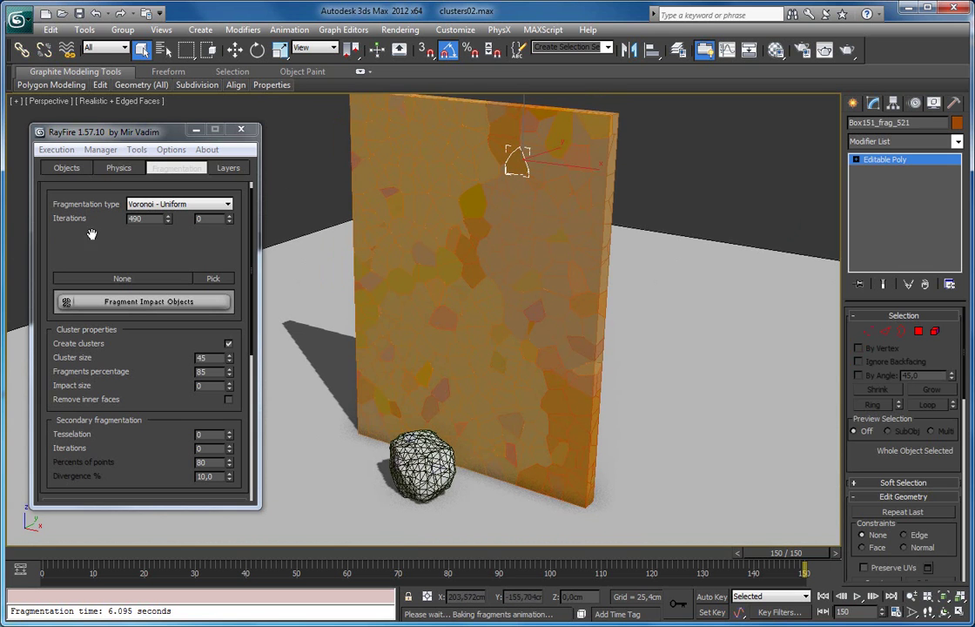
alt+middle_drag(447, 311, 459, 341)
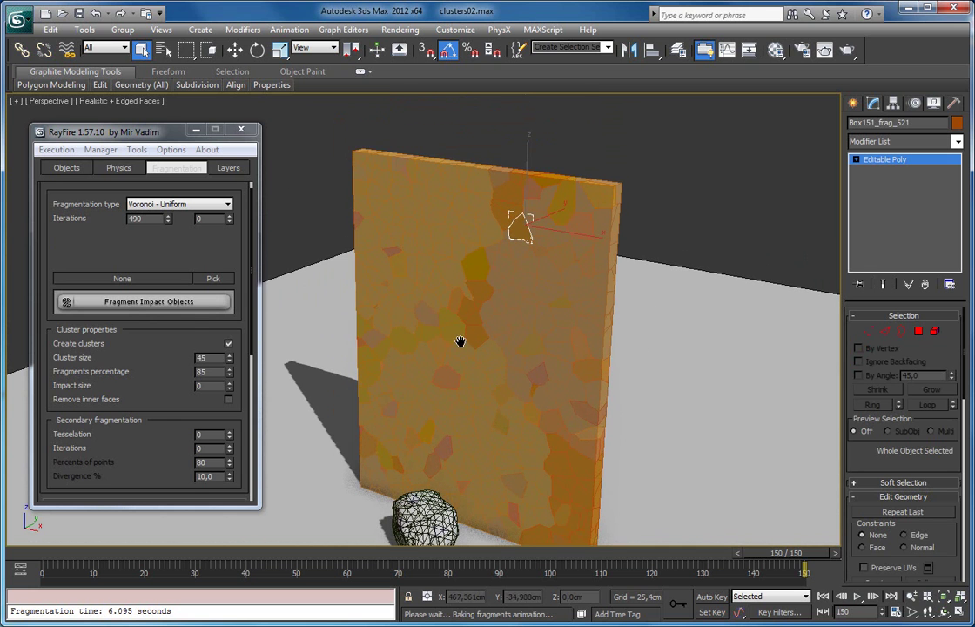
Step: Set the simulation's end frame to 299 and bake the physics simulation
click(124, 168)
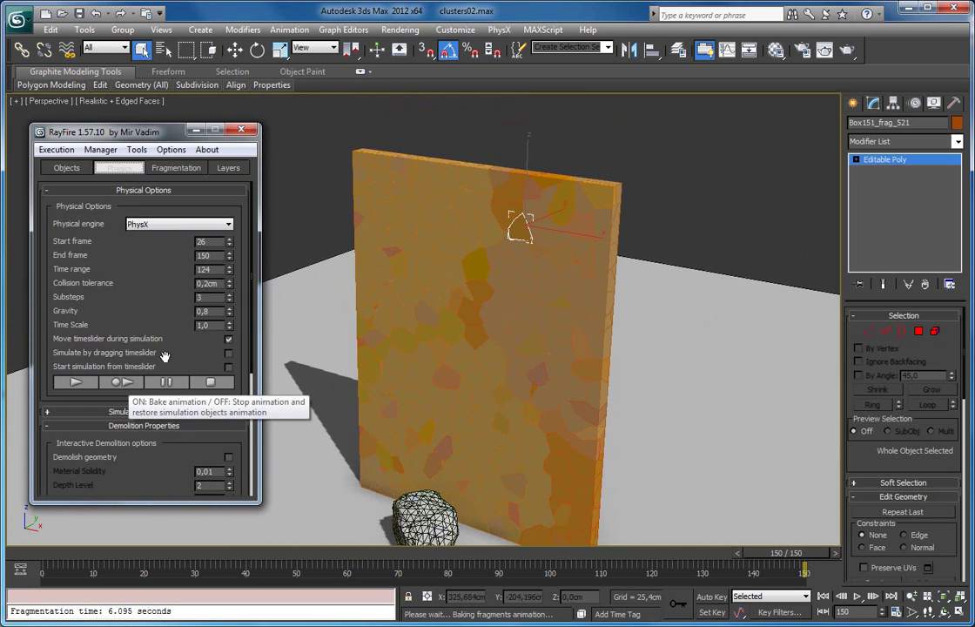
drag(228, 255, 231, 164)
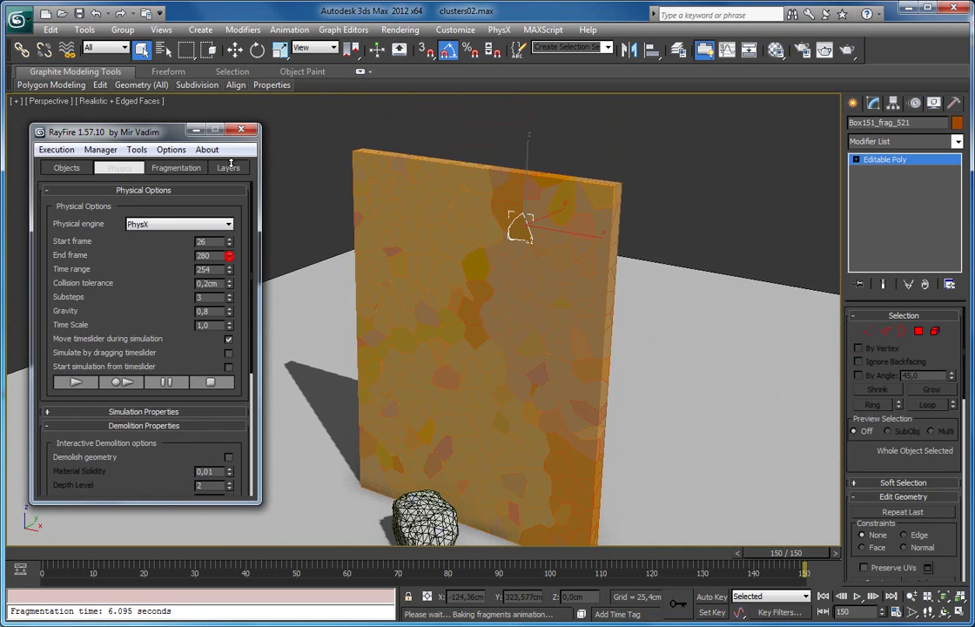
click(126, 383)
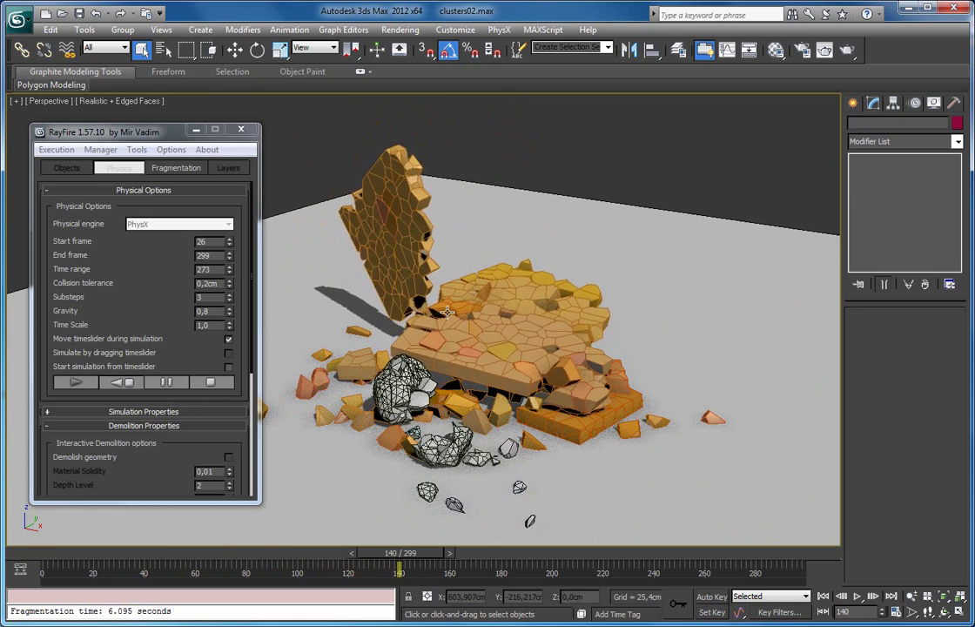
Step: Examine the collapsing clusters and loose fragments from several angles, and stop the simulation
alt+middle_drag(446, 312, 496, 355)
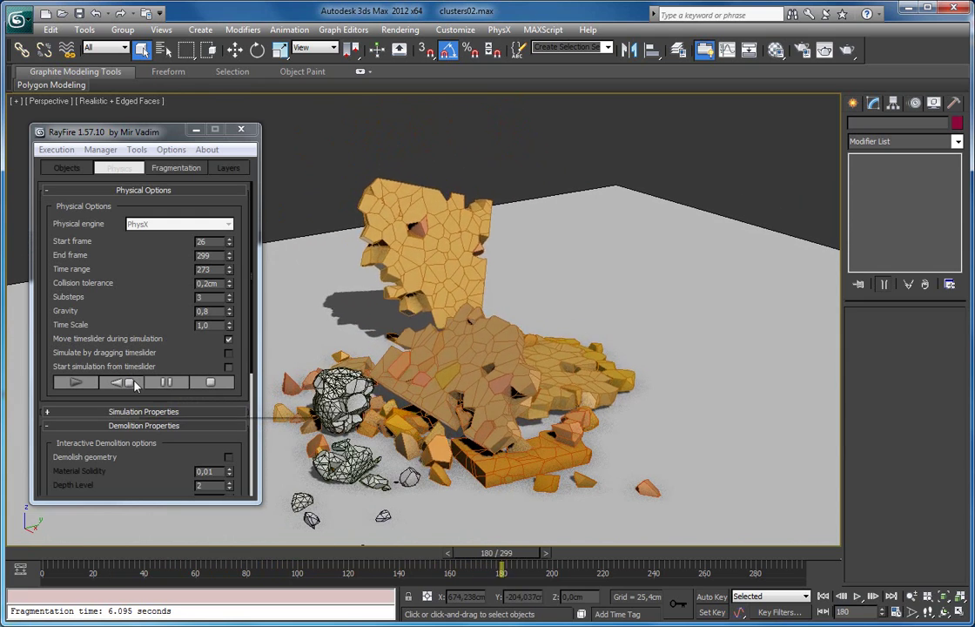
alt+middle_drag(415, 331, 467, 365)
scroll(468, 364, up, 3)
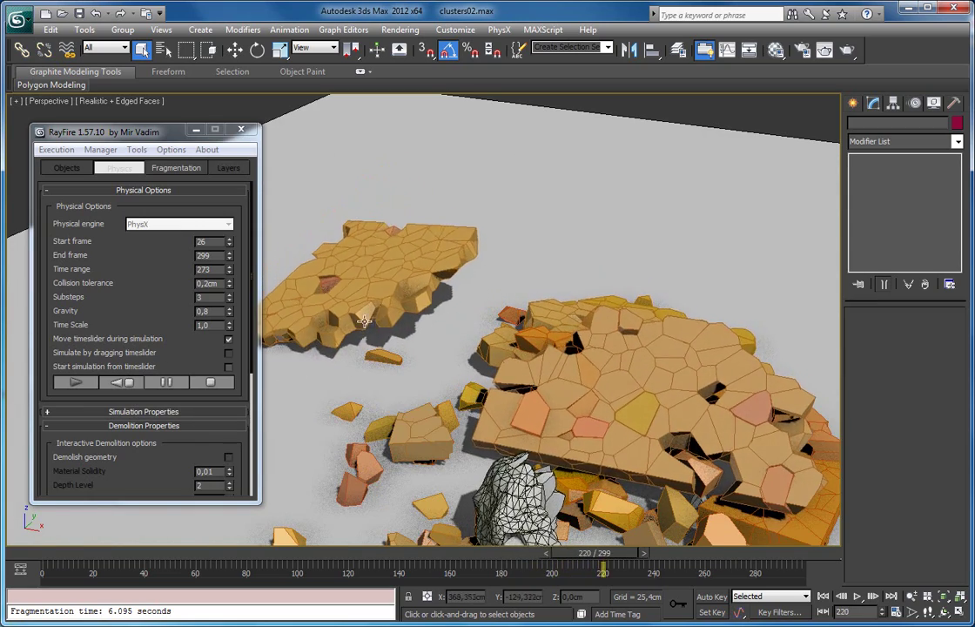
middle_drag(387, 323, 422, 335)
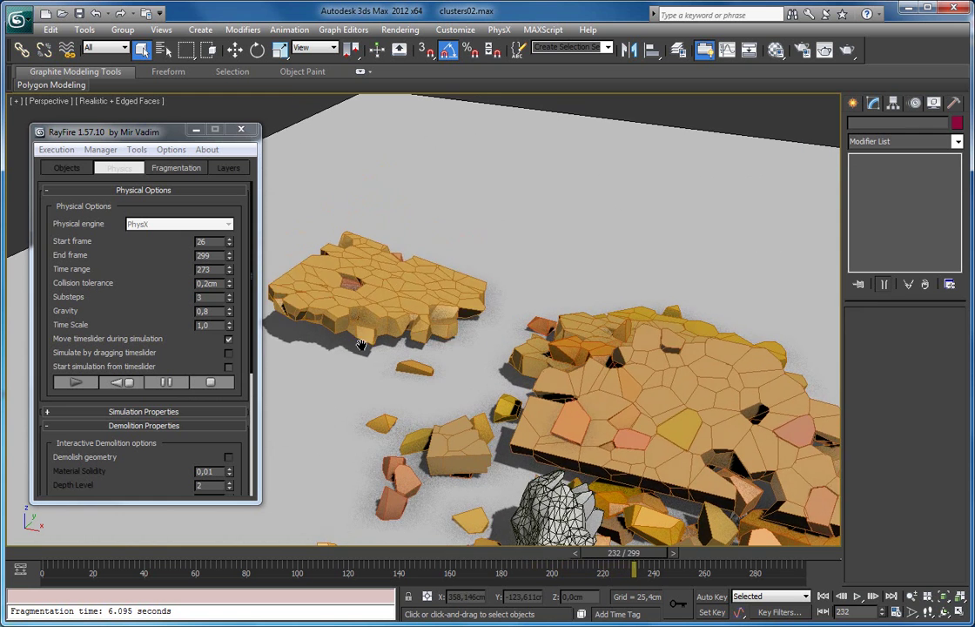
click(129, 383)
Step: Delete the fragments to restore the unbroken wall and set the fragments percentage to 95
scroll(402, 348, down, 5)
click(100, 150)
click(115, 181)
click(177, 167)
click(208, 371)
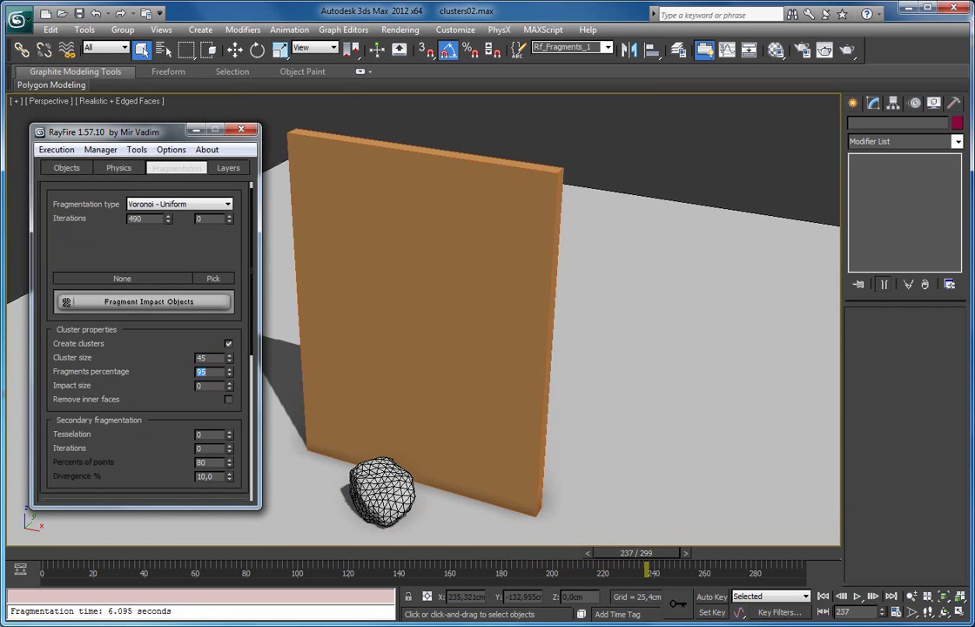
Step: Set the cluster size to 20 and fragment the impact objects
click(119, 168)
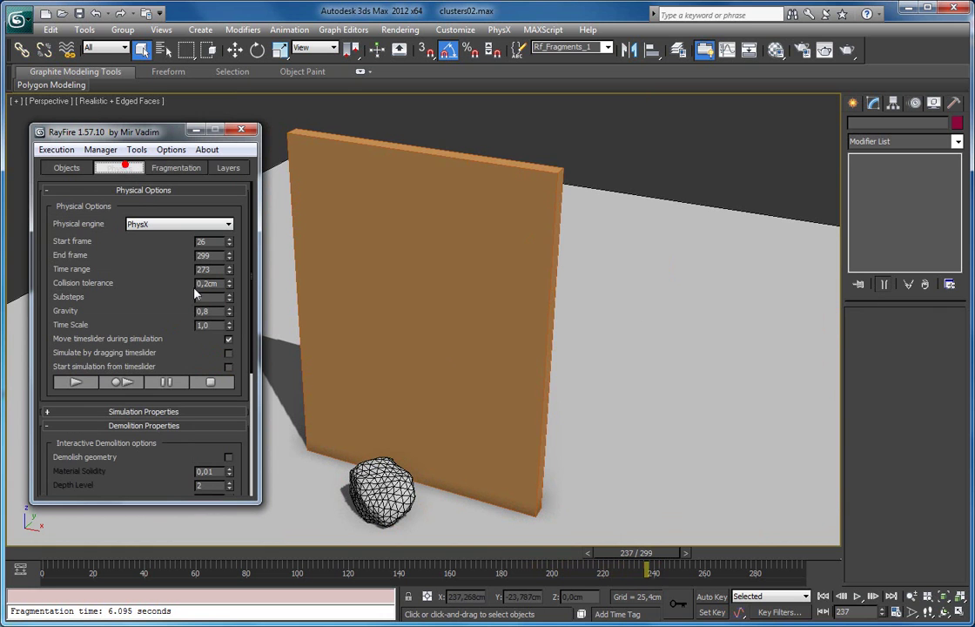
click(158, 170)
click(203, 357)
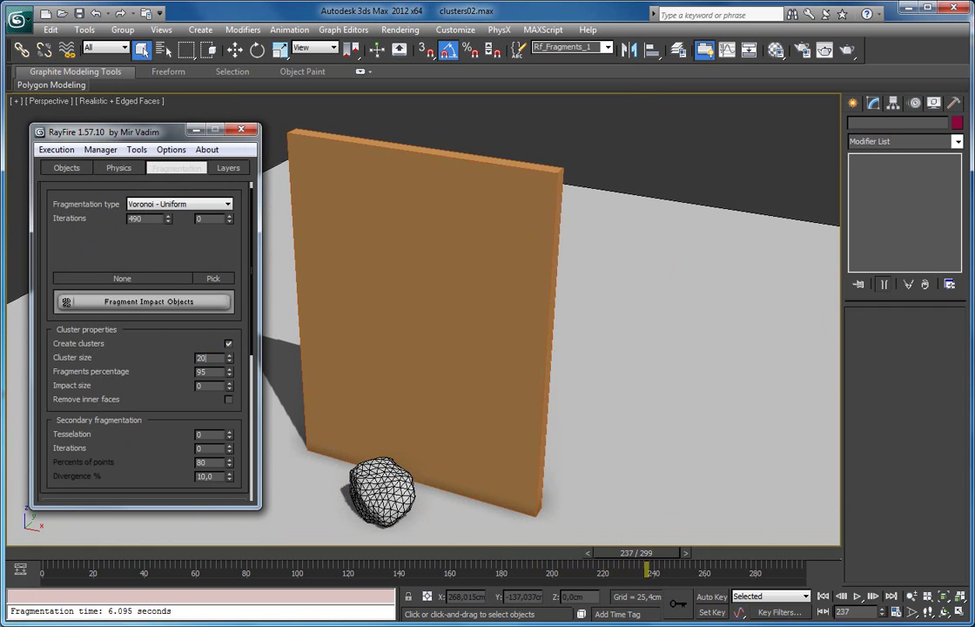
click(140, 302)
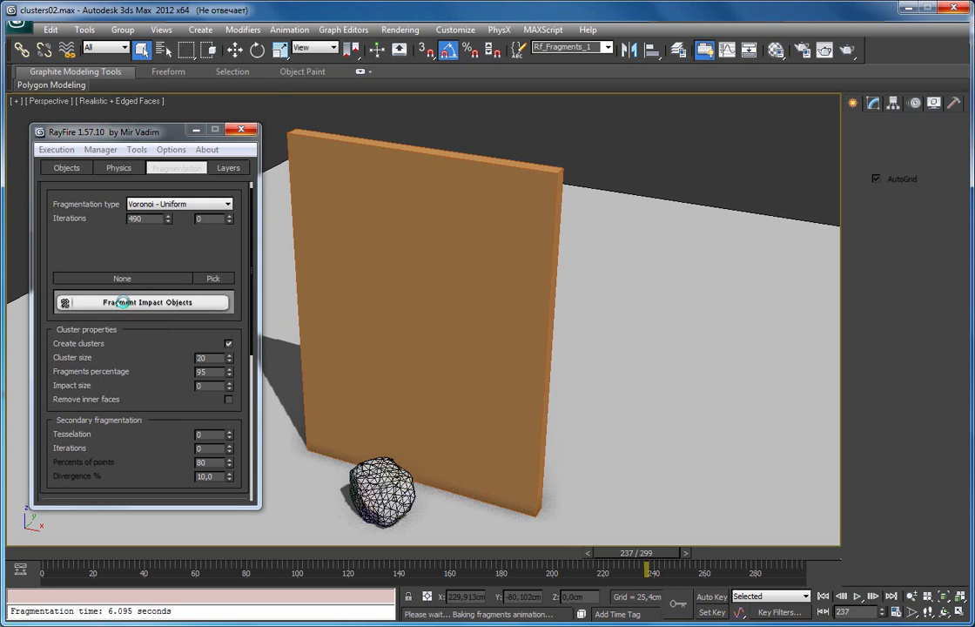
Step: Bake the physics simulation of the smaller clusters, stop it and scrub the timeline back to frame 18
click(118, 167)
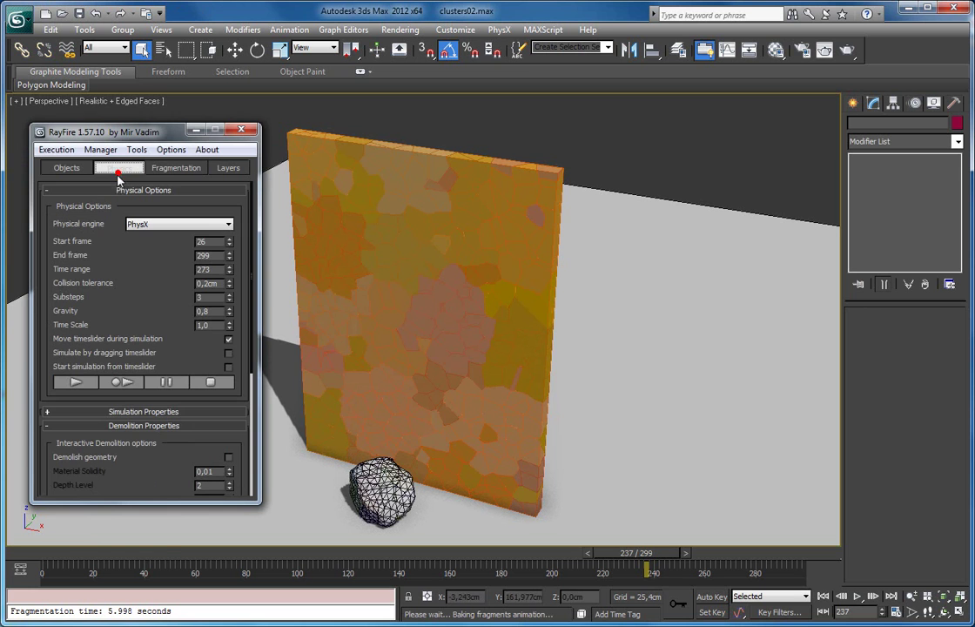
click(114, 383)
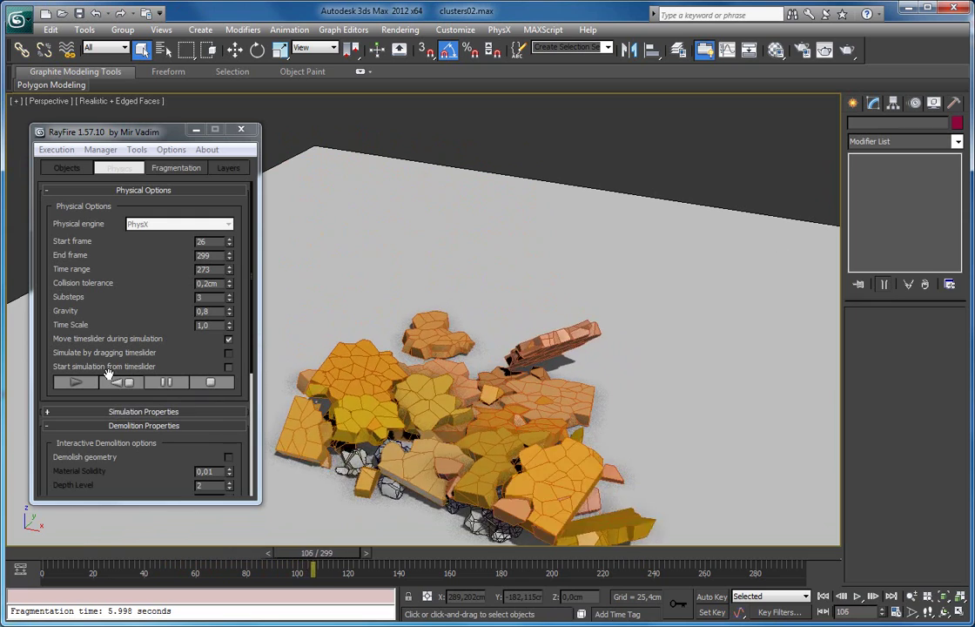
middle_drag(380, 389, 391, 330)
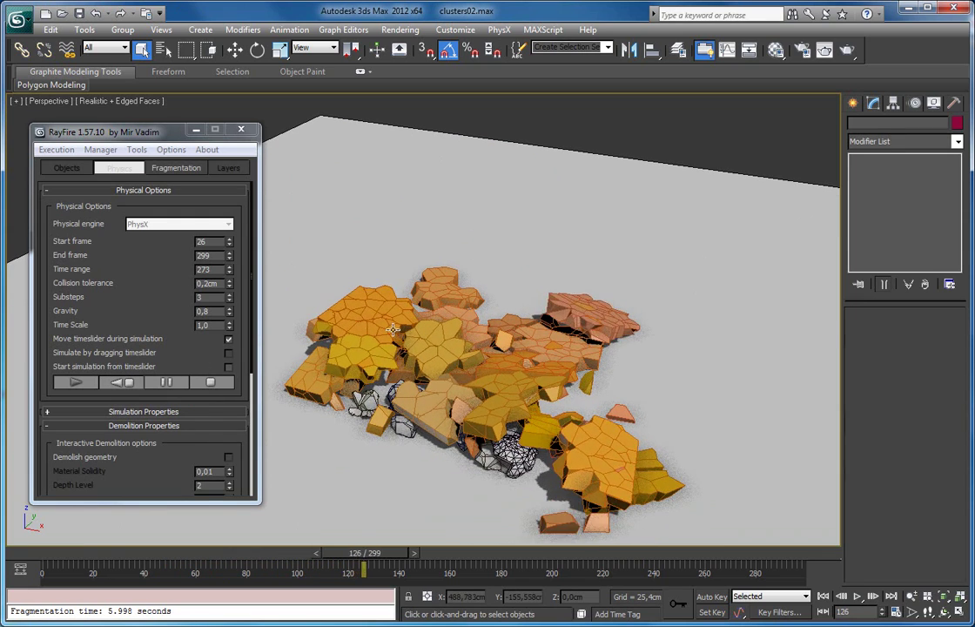
click(216, 383)
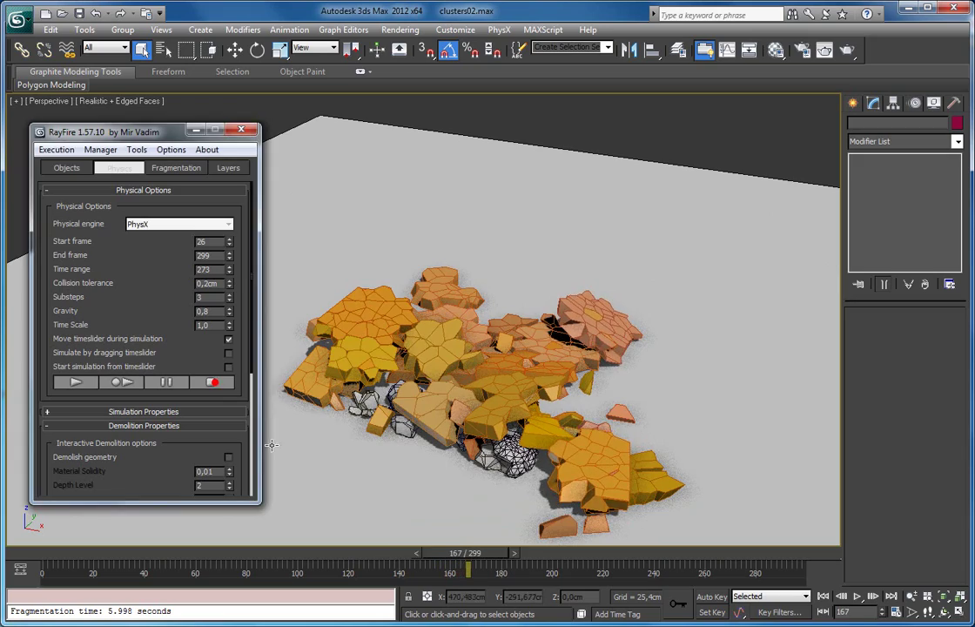
drag(457, 558, 90, 528)
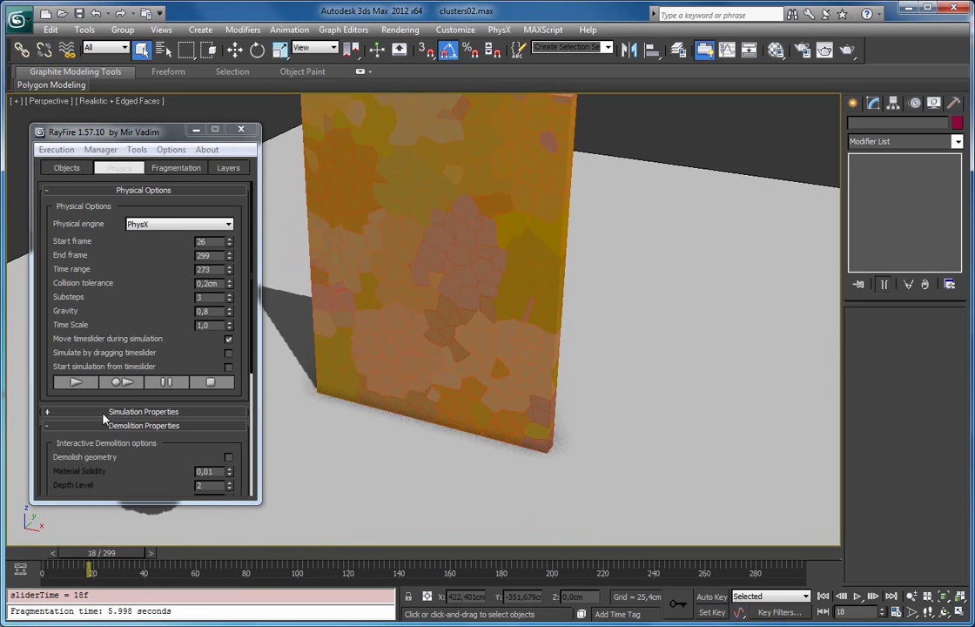
Step: Select the brown cluster near the wall's upper left edge and move it out of the wall
click(100, 149)
click(344, 196)
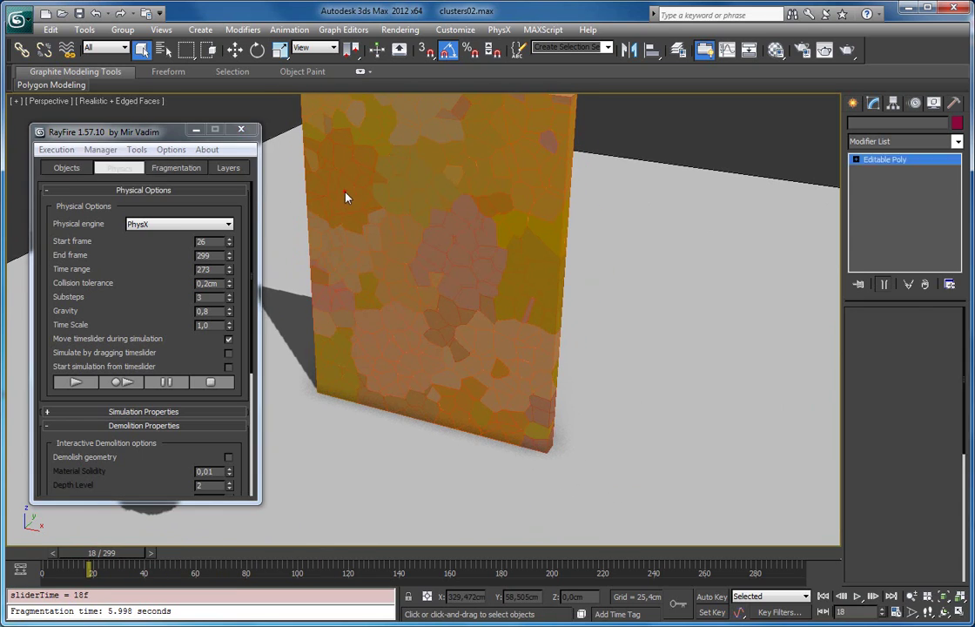
click(169, 166)
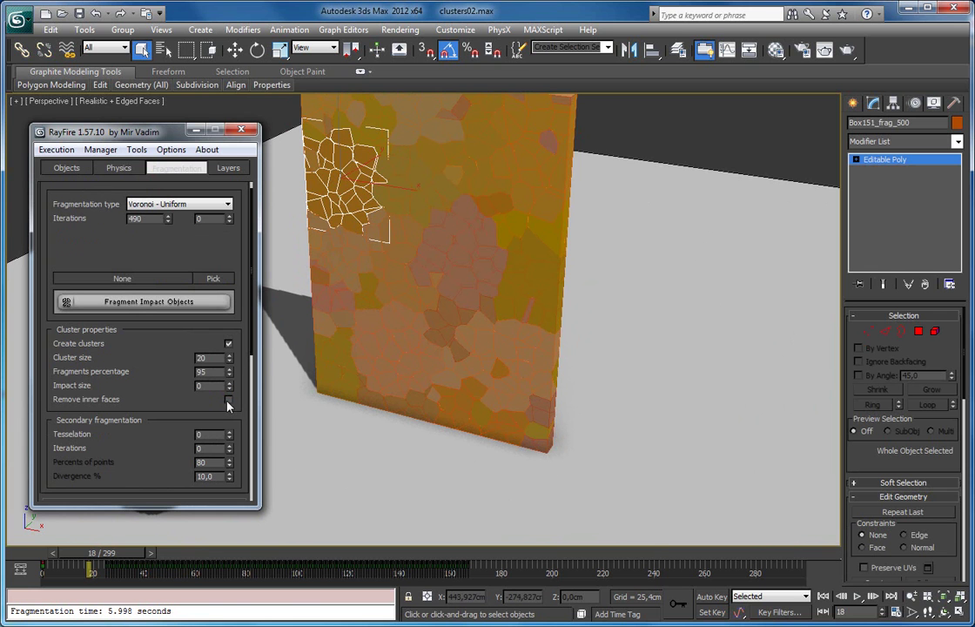
middle_drag(366, 170, 465, 251)
scroll(369, 239, up, 3)
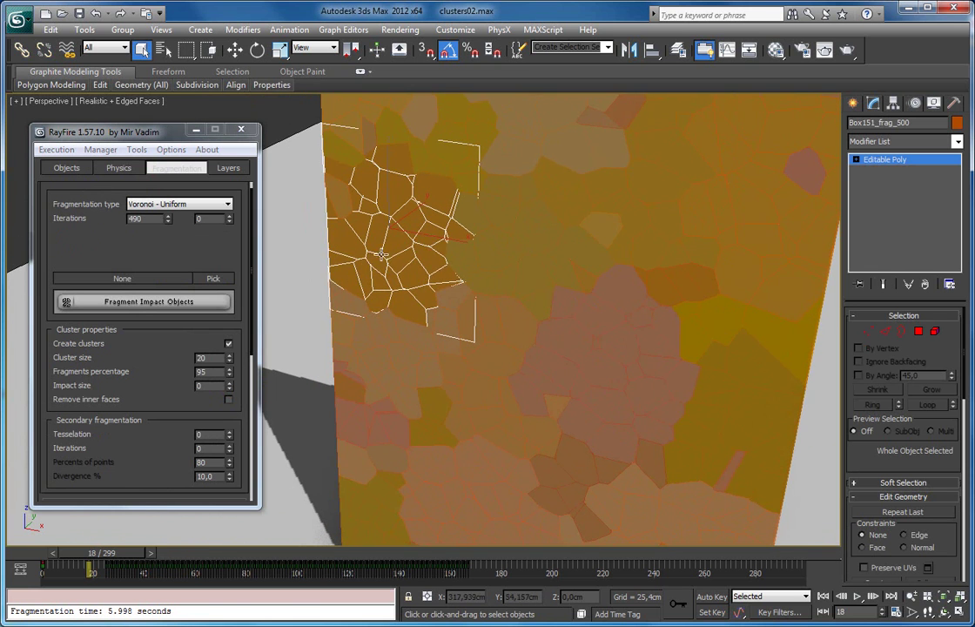
key(w)
drag(416, 224, 390, 279)
Step: Pull several individual fragments out of the detached-looking cluster at element level, with the selected faces shaded
click(935, 331)
scroll(483, 311, up, 5)
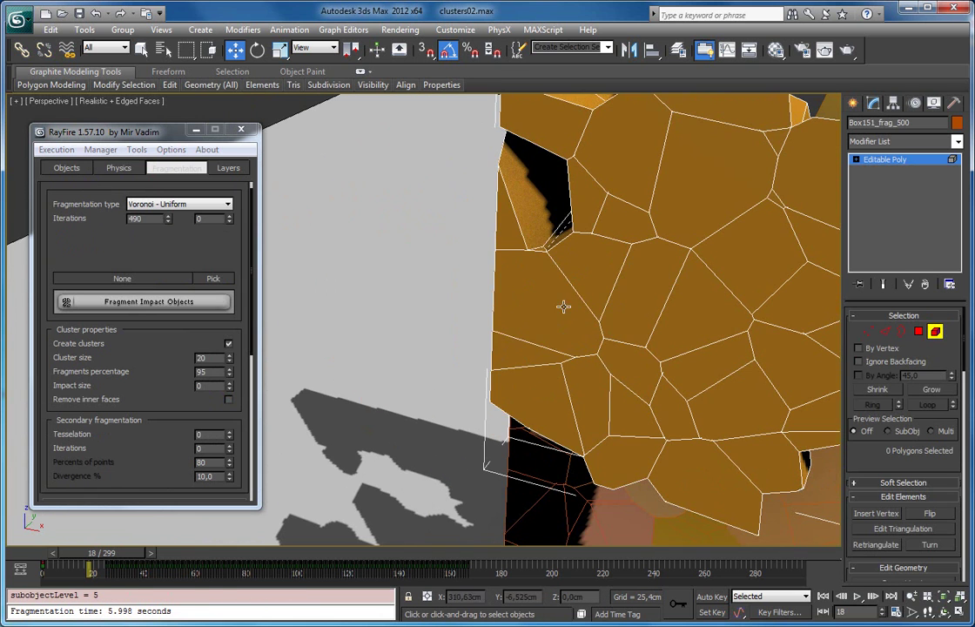
click(548, 298)
key(F2)
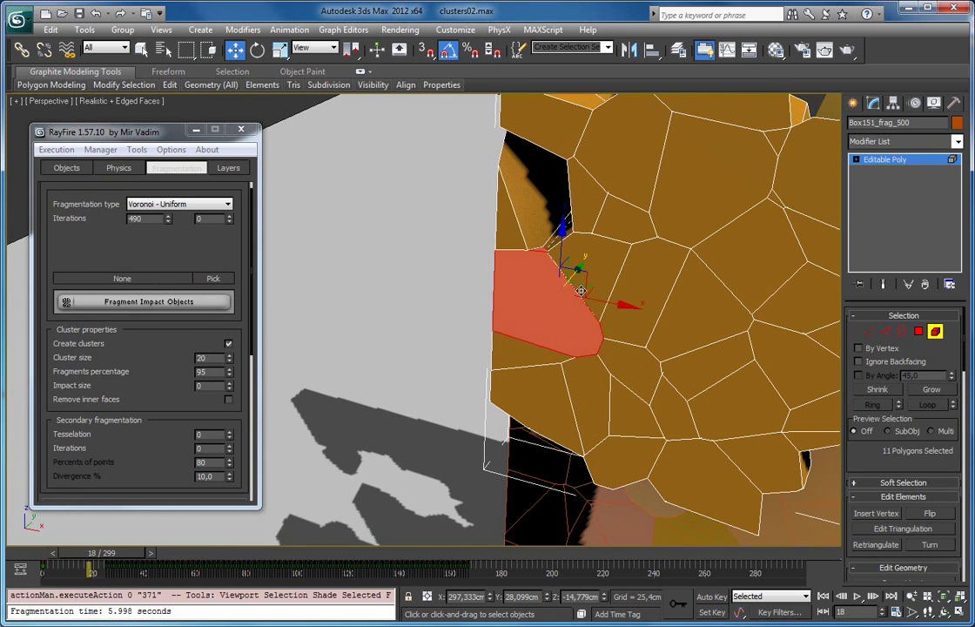
click(600, 259)
drag(622, 254, 454, 320)
drag(524, 214, 415, 194)
middle_drag(414, 194, 419, 244)
drag(546, 309, 353, 218)
drag(550, 235, 440, 169)
Step: Split the cluster into separate fragment objects with Detach by element selected
alt+middle_drag(456, 332, 477, 273)
middle_drag(799, 357, 765, 337)
middle_drag(460, 252, 516, 293)
scroll(581, 306, down, 5)
middle_drag(581, 306, 461, 252)
click(137, 150)
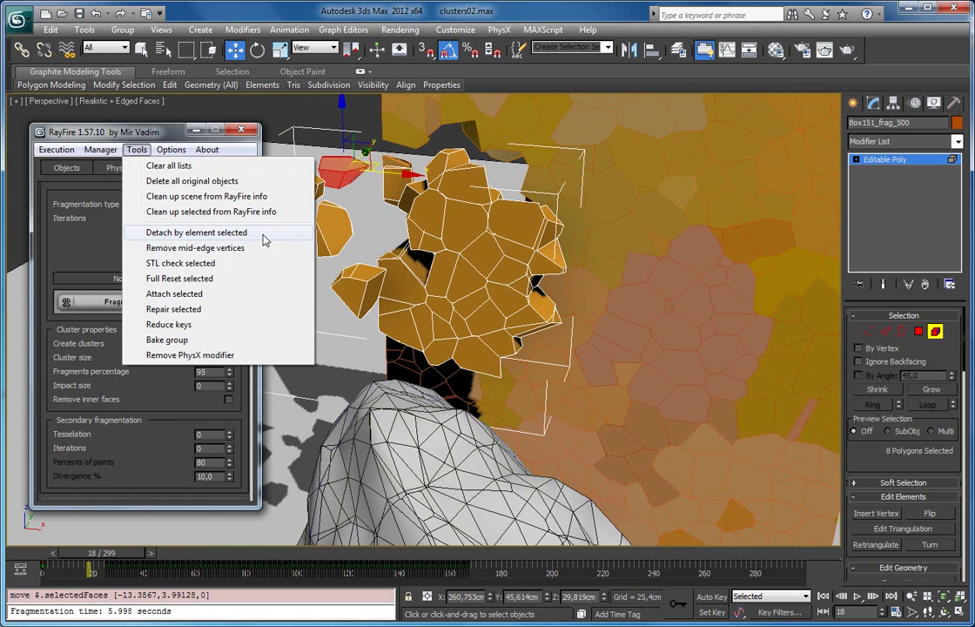
click(263, 233)
Step: Select several of the cluster's detached fragments in turn to check that they are separate objects
click(435, 232)
click(455, 258)
click(513, 220)
click(483, 258)
middle_drag(547, 254, 457, 290)
scroll(537, 260, down, 3)
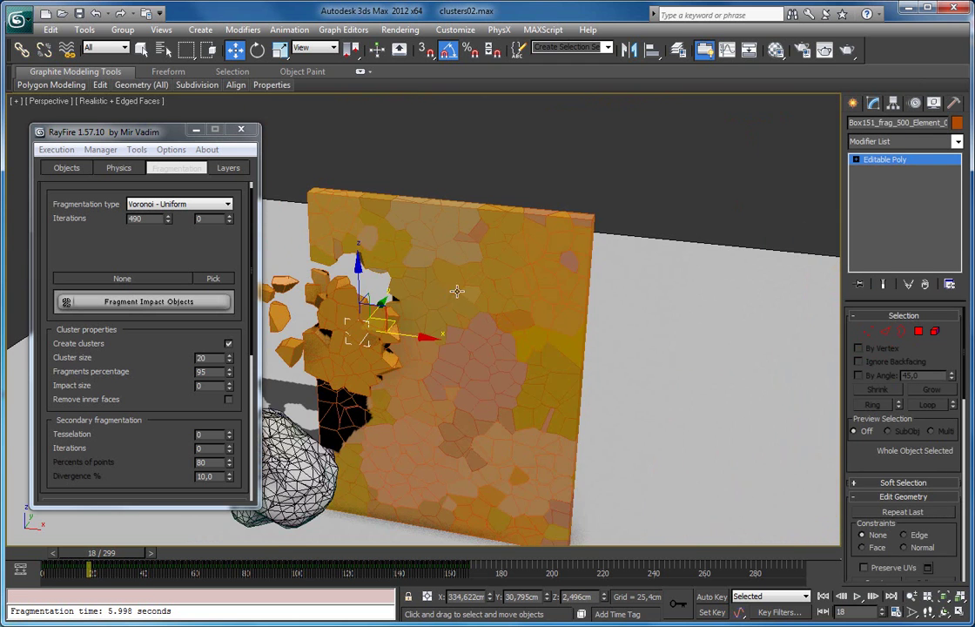
Step: Delete the fragments to restore the unbroken wall and enable Remove inner faces for the clusters
click(474, 347)
click(102, 150)
click(113, 180)
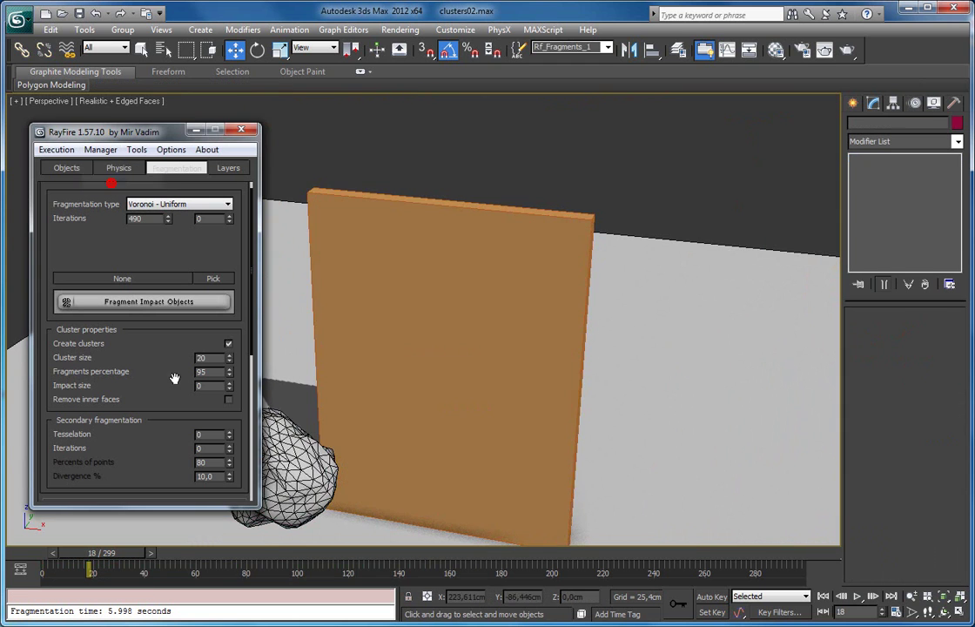
click(228, 399)
Step: Set the Voronoi iterations to 100 and fragment the impact objects
click(387, 272)
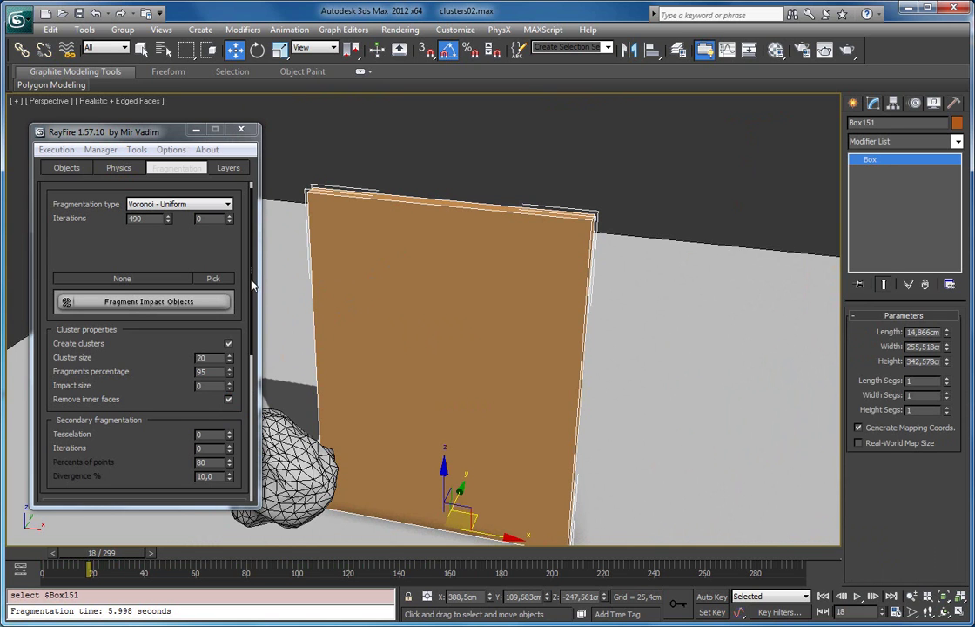
click(155, 220)
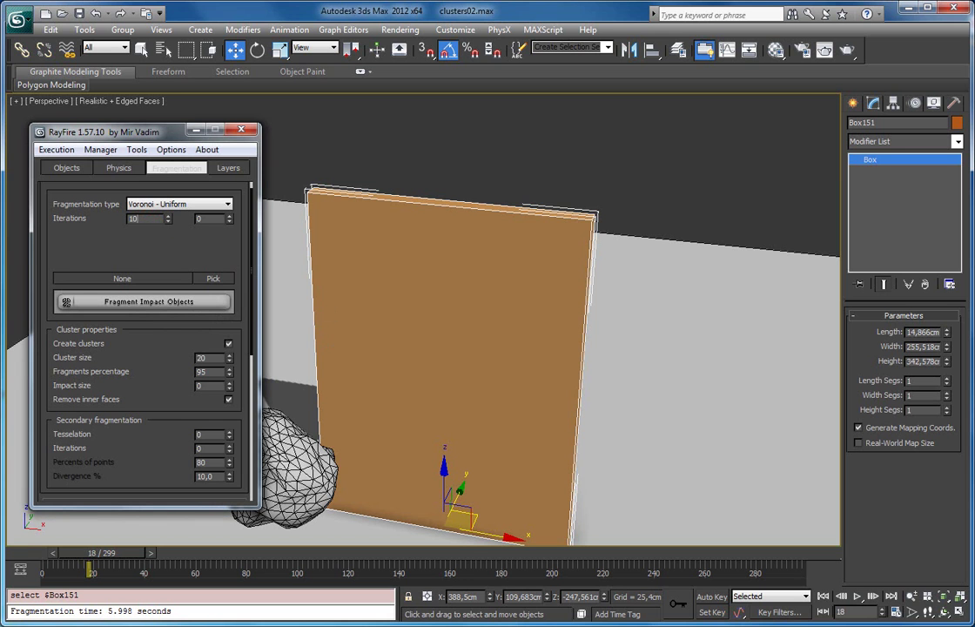
click(148, 306)
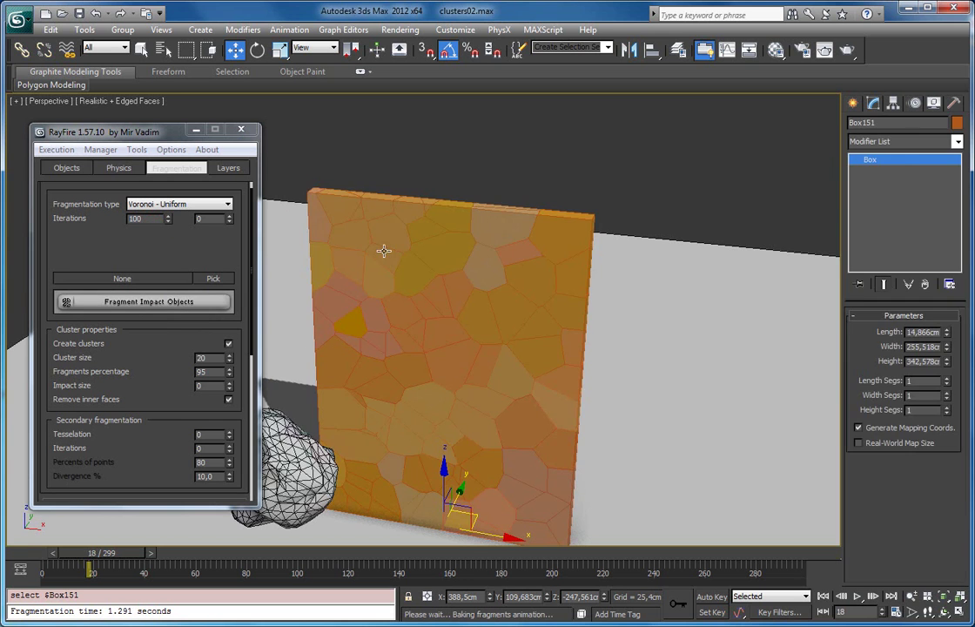
Step: Move a cluster from the wall's top edge out to the side and select its whole mesh at element level
click(383, 249)
drag(408, 204, 668, 291)
key(z)
click(935, 333)
click(550, 309)
middle_drag(550, 309, 653, 357)
key(q)
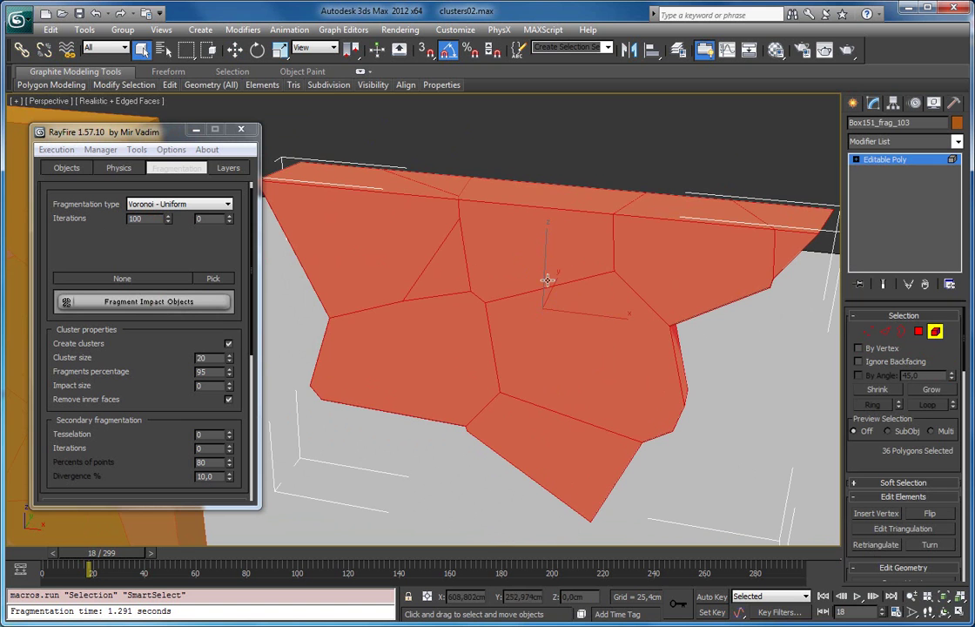
mouse_move(555, 311)
alt+middle_down()
mouse_move(506, 283)
mouse_move(557, 297)
alt+middle_up()
Step: Select the polygons at the cluster's lower tip and inspect its interior in wireframe
click(918, 330)
alt+middle_drag(594, 452, 582, 364)
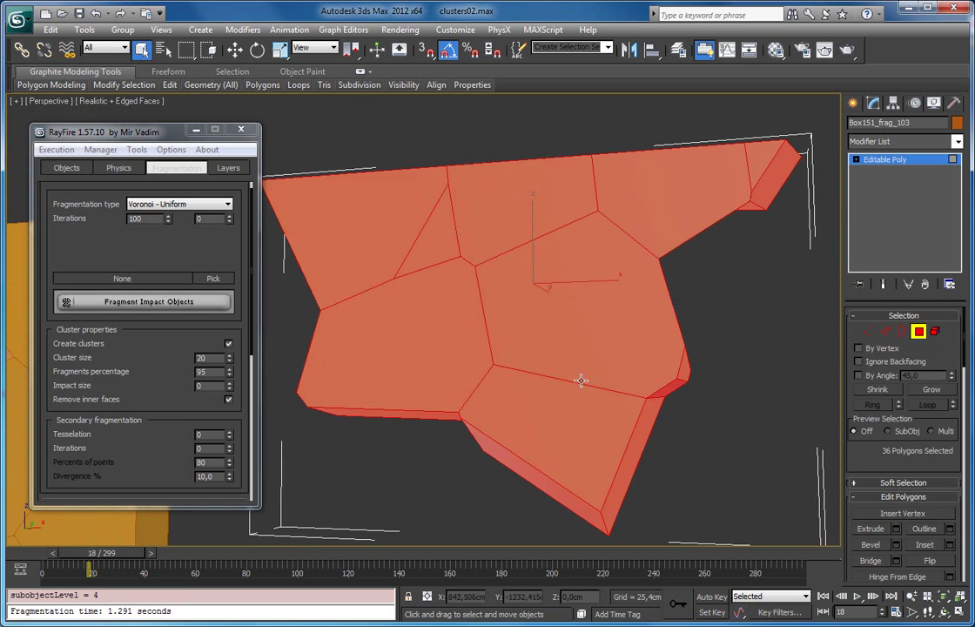
click(663, 476)
drag(668, 463, 593, 485)
key(w)
drag(585, 421, 579, 452)
mouse_move(588, 427)
alt+middle_down()
mouse_move(444, 435)
mouse_move(460, 373)
mouse_move(600, 402)
mouse_move(594, 383)
mouse_move(583, 412)
alt+middle_up()
key(F3)
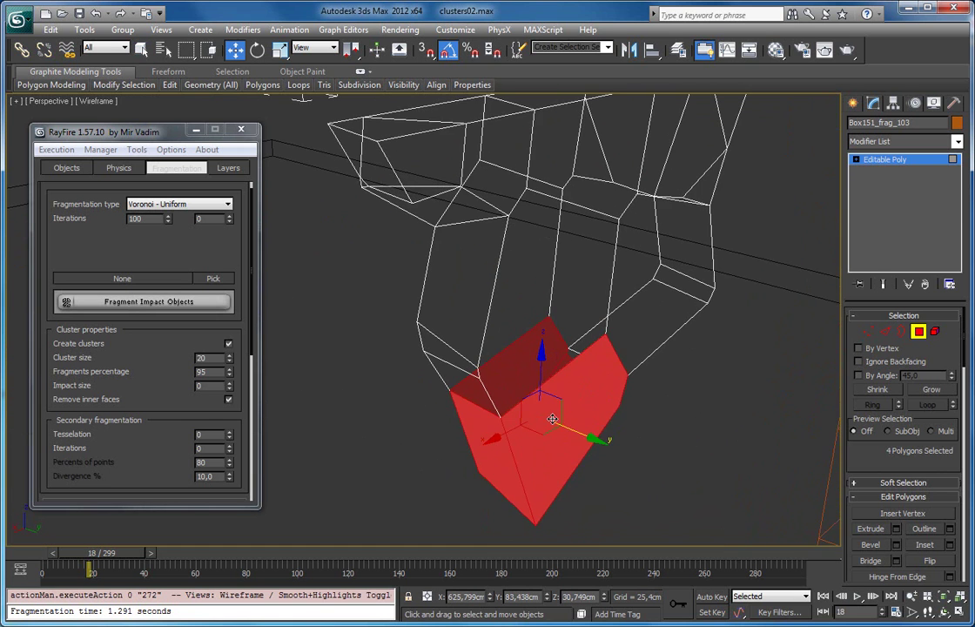
Step: Try moving the lower tip's polygons, undo the move, leave polygon editing and restore the shaded view
drag(525, 405, 550, 376)
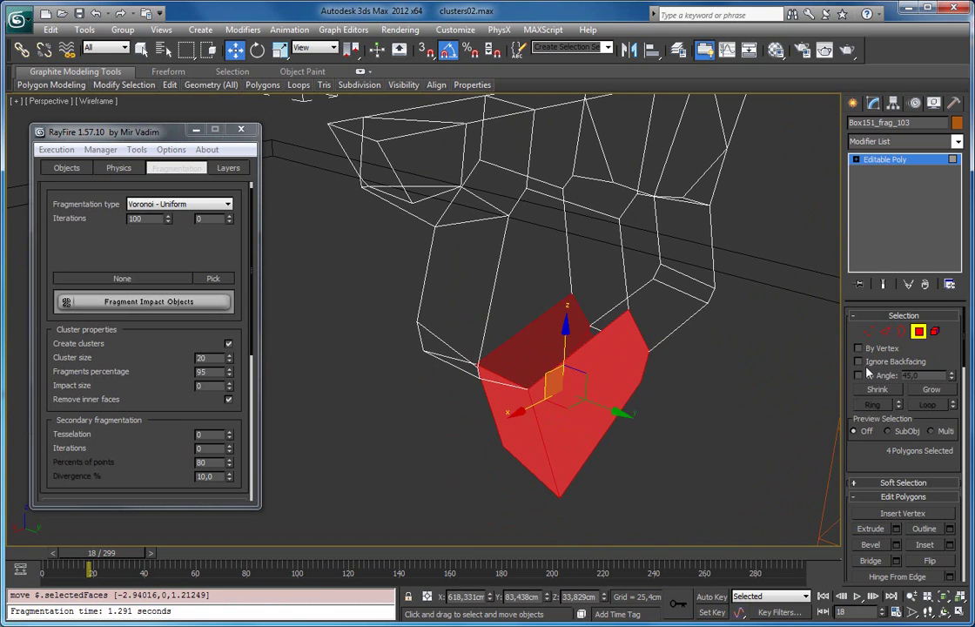
key(ctrl+z)
click(922, 335)
scroll(462, 494, down, 5)
alt+middle_drag(462, 494, 555, 312)
key(F3)
Step: Choose Convex as the simulation geometry for the dynamic objects
click(66, 168)
click(164, 360)
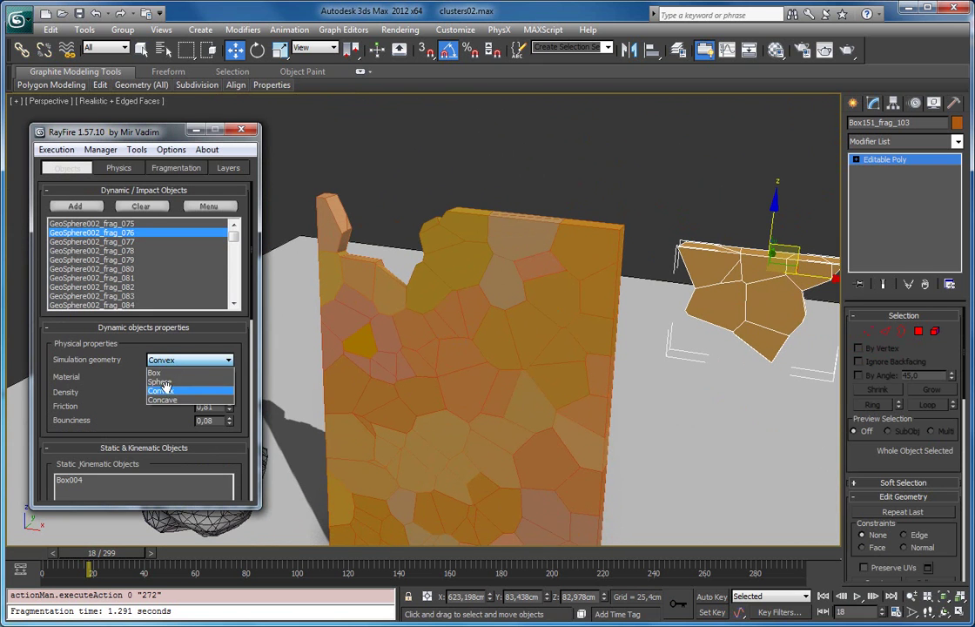
click(169, 392)
Step: Preview the physics simulation of the clusters without inner faces, and stop it
scroll(514, 378, down, 3)
alt+middle_drag(596, 309, 565, 304)
click(120, 168)
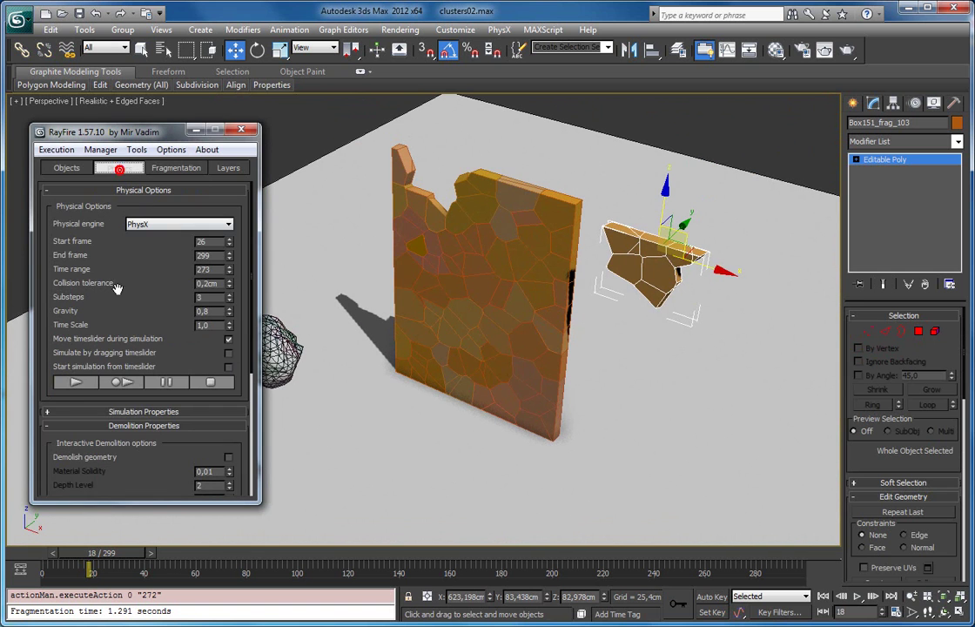
click(87, 379)
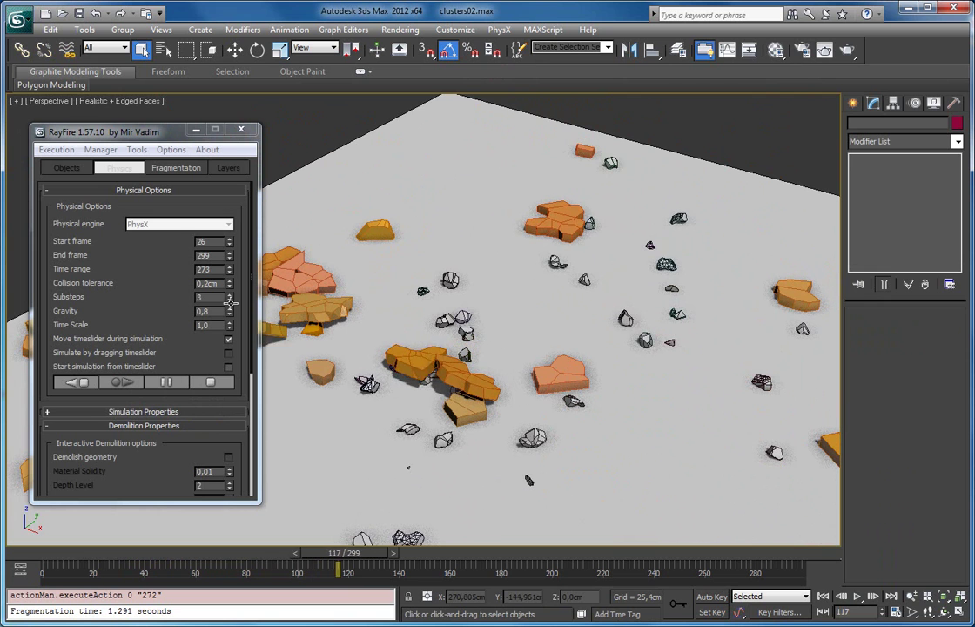
click(77, 381)
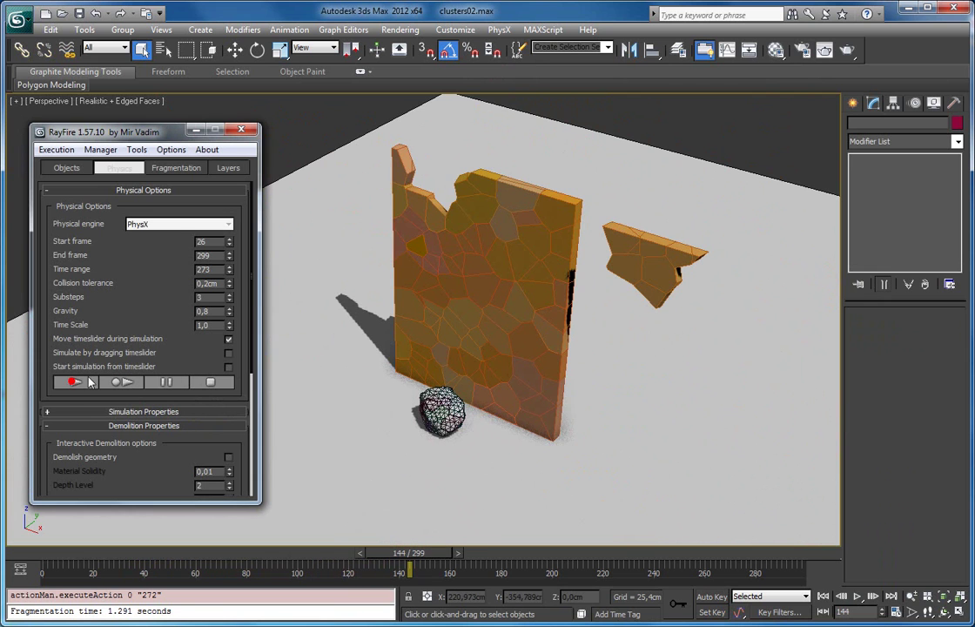
Step: Disable Remove inner faces and delete the fragments to restore the unbroken wall
click(172, 168)
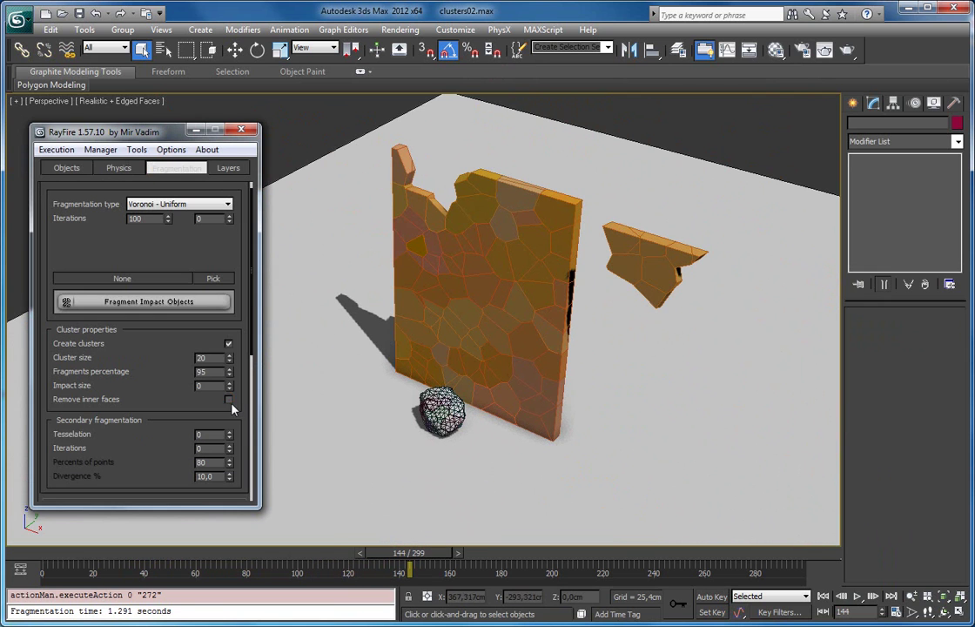
middle_drag(507, 268, 492, 283)
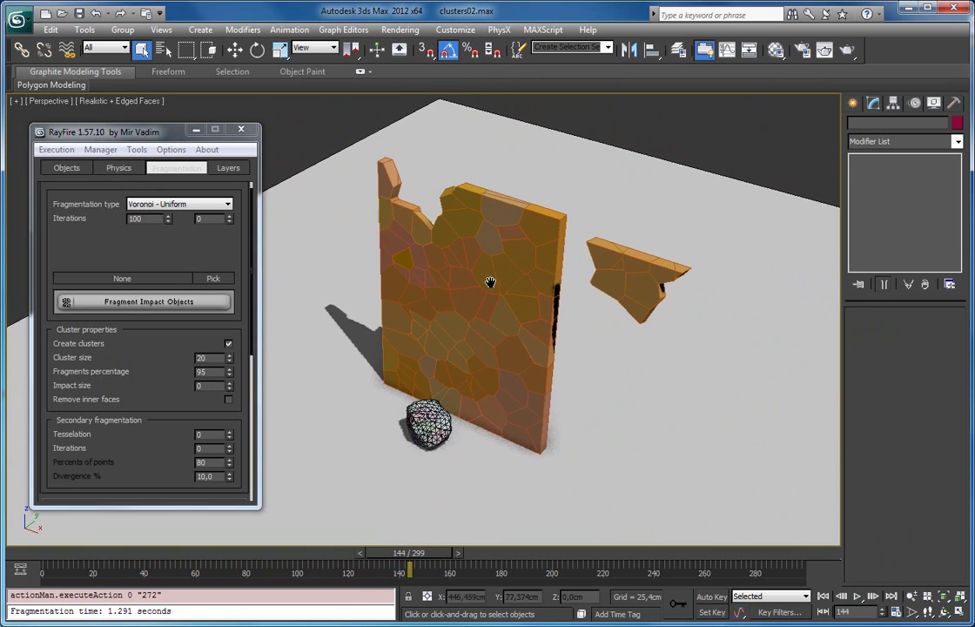
click(92, 150)
click(113, 181)
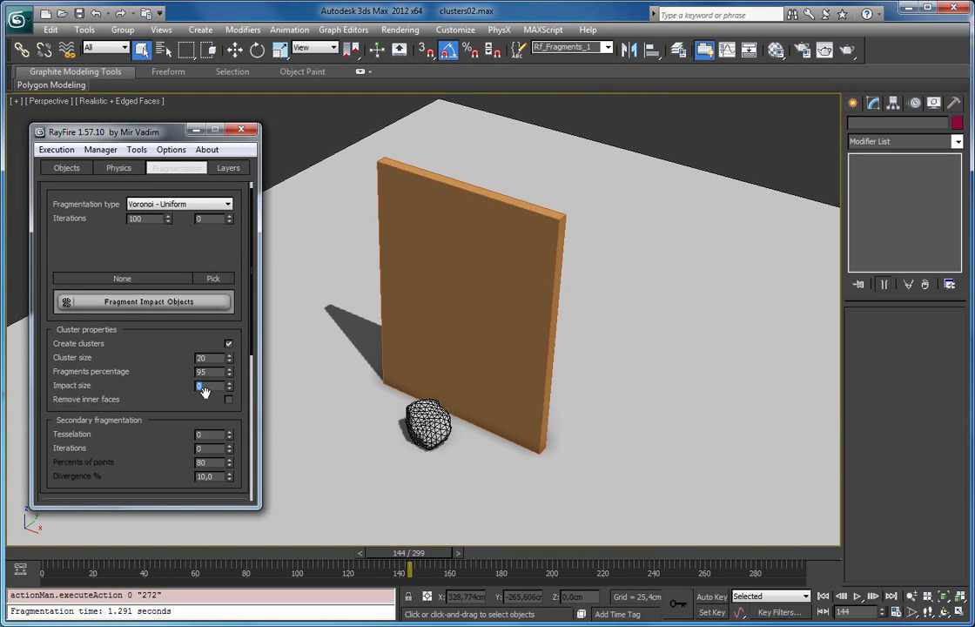
Step: Enable Demolish geometry in the physics demolition properties
click(119, 168)
scroll(130, 313, down, 4)
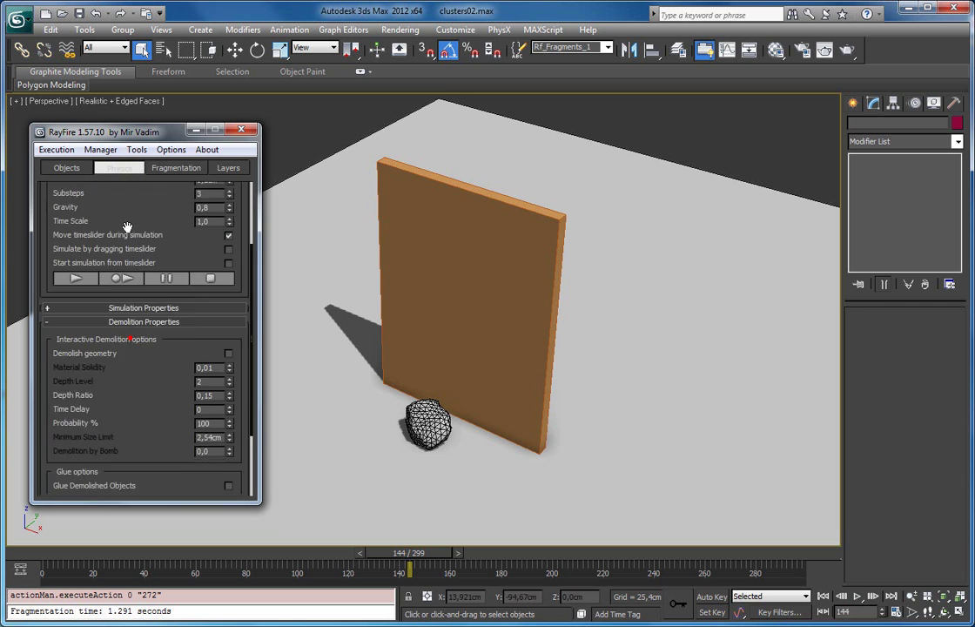
drag(128, 315, 129, 282)
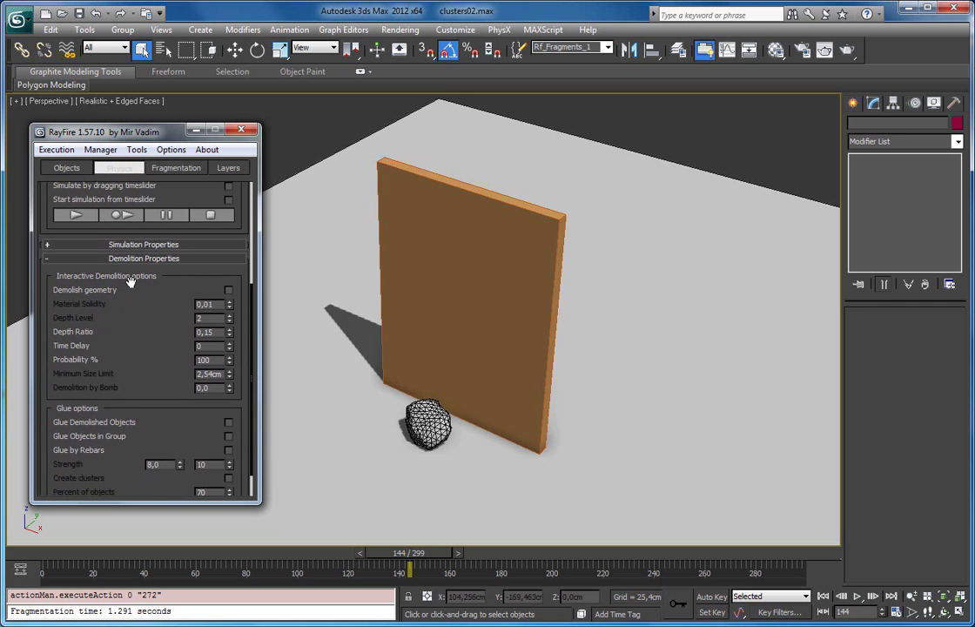
click(228, 290)
Step: Select the rock and scrub the timeline back to frame 25
click(428, 419)
middle_drag(428, 420, 425, 403)
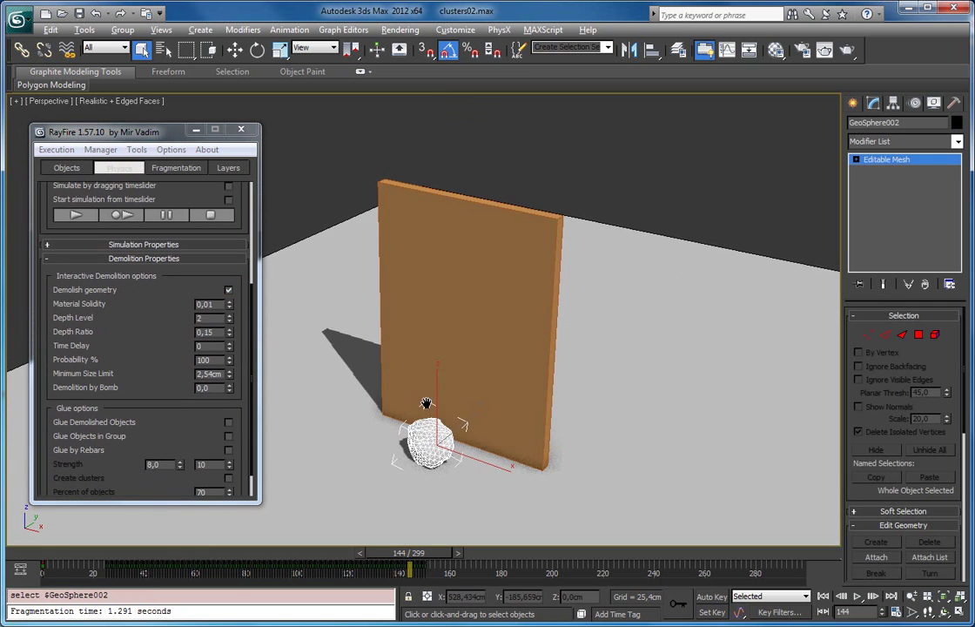
drag(408, 564, 125, 541)
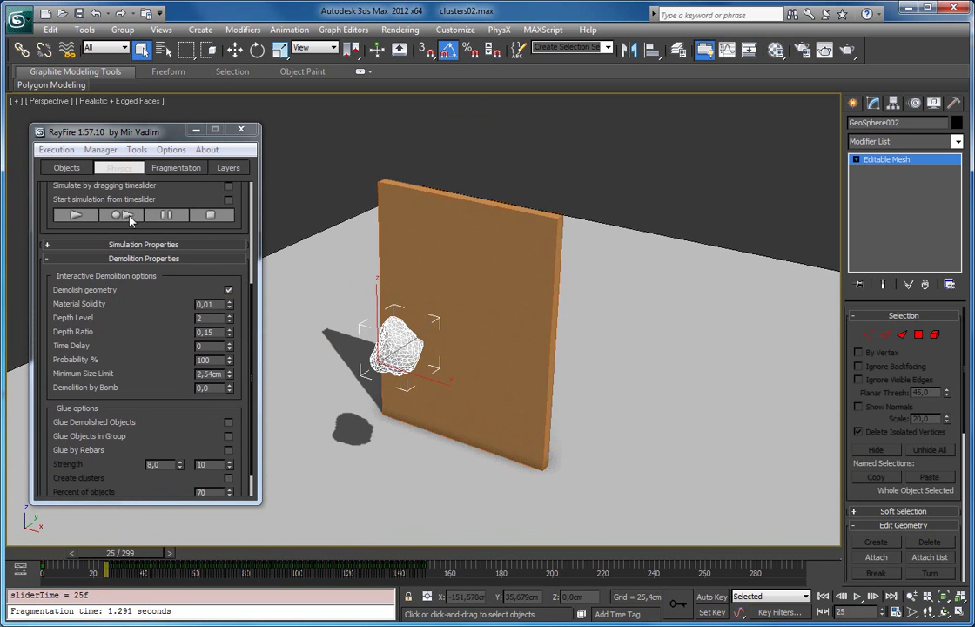
Step: Set the demolition depth level to 1
click(229, 322)
drag(139, 317, 233, 357)
drag(179, 230, 180, 327)
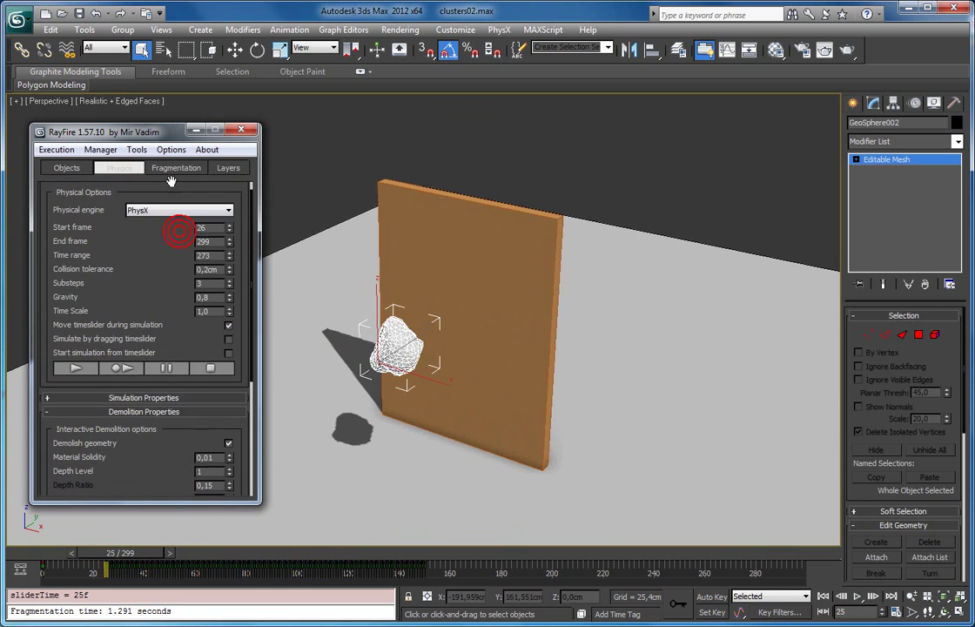
Step: Set the fragmentation iterations to 300 and the clusters' fragments percentage to 100
click(172, 169)
double_click(144, 219)
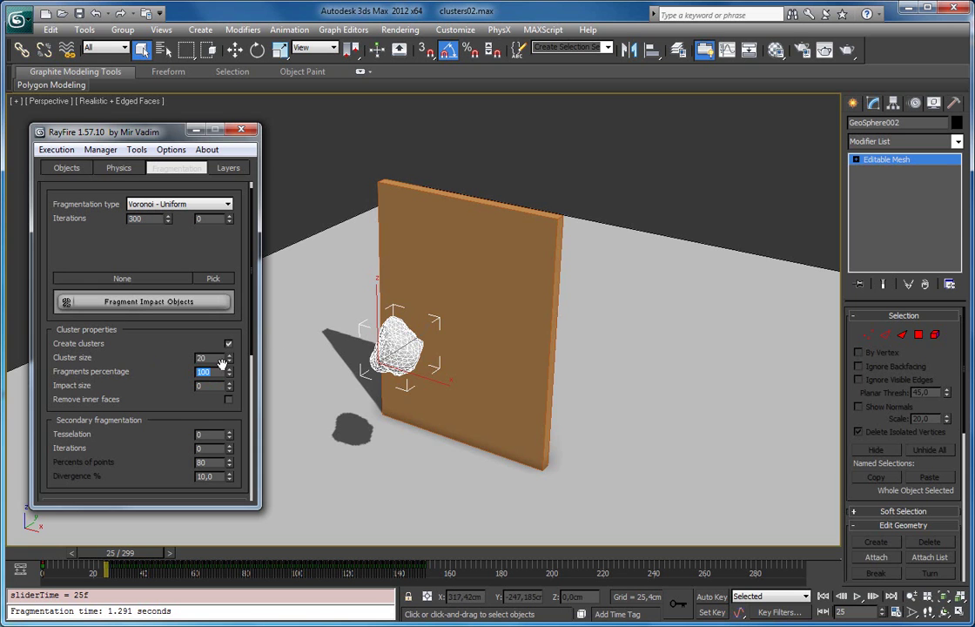
Step: Bake the physics simulation of the rock demolishing the wall, and stop it
scroll(319, 306, up, 3)
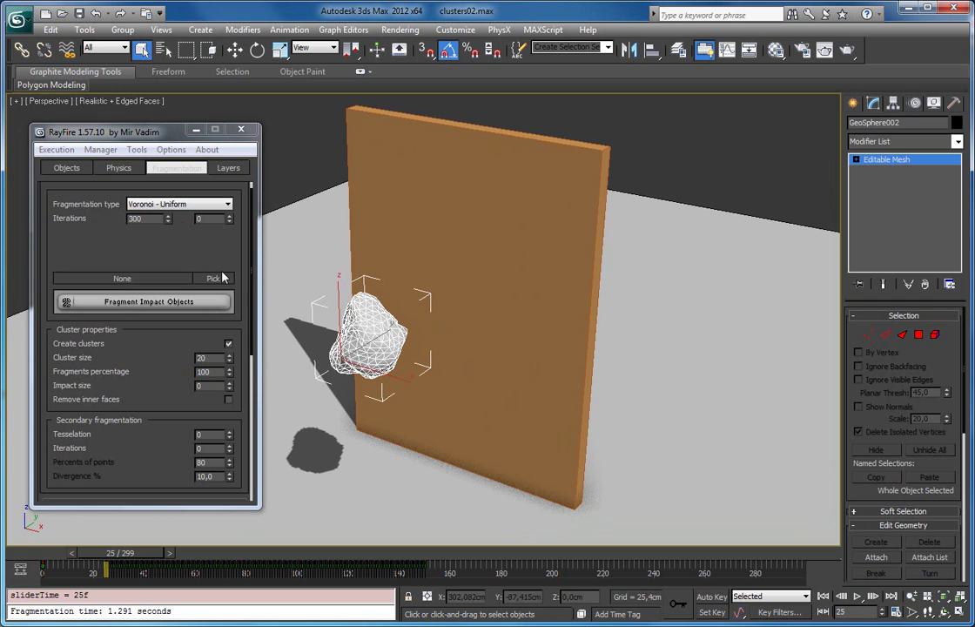
click(131, 171)
click(115, 372)
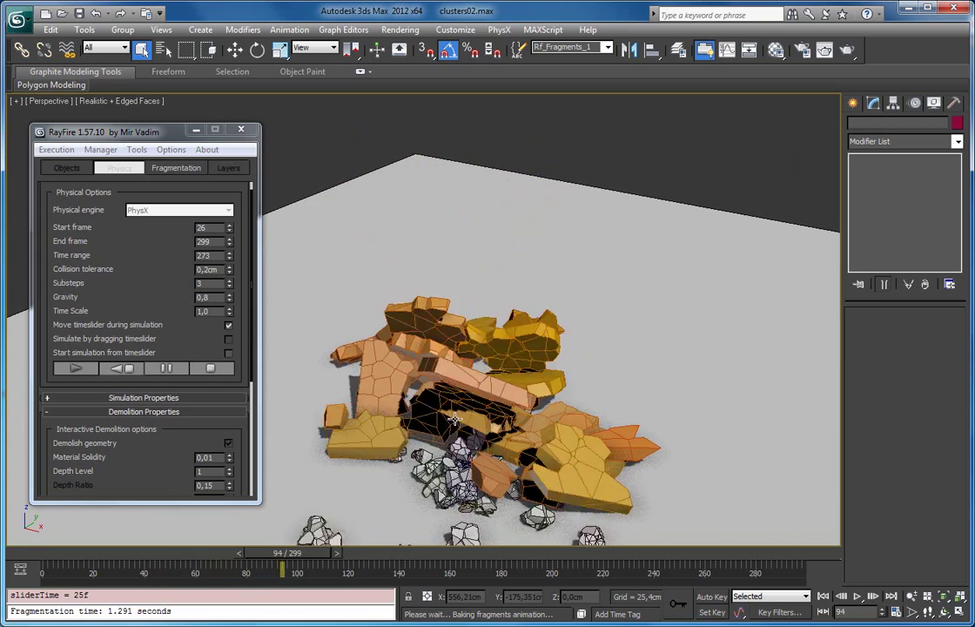
click(210, 368)
Step: Scrub back to frame 26 and examine a cluster near the rock's impact point up close
drag(328, 563, 121, 562)
click(484, 406)
key(z)
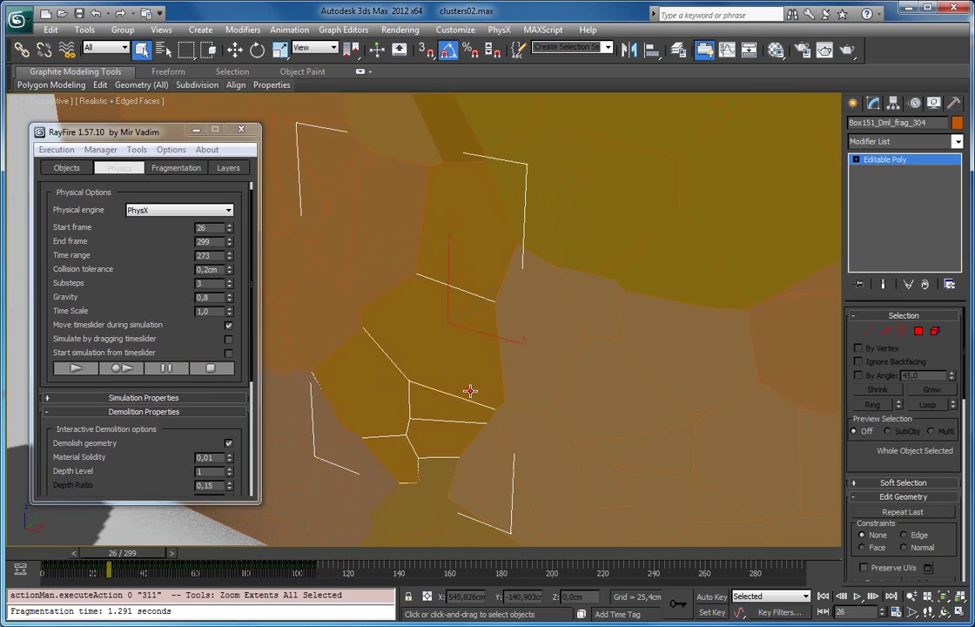
alt+middle_drag(496, 375, 457, 359)
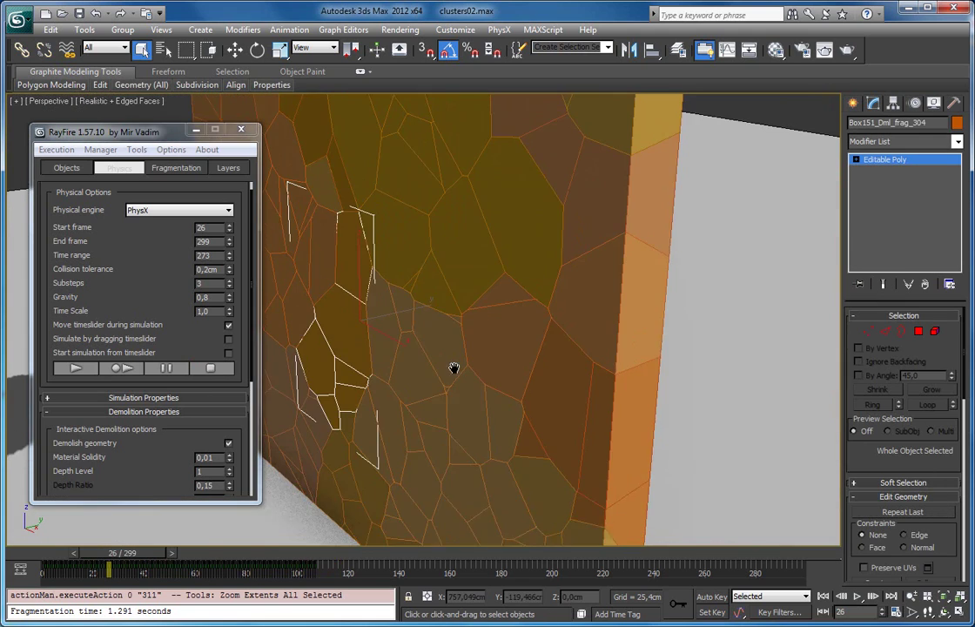
Step: Examine the cluster breakup around the impact at frame 40 from several angles, and scrub back to frame 22
drag(204, 562, 182, 562)
alt+middle_drag(430, 364, 475, 358)
middle_drag(452, 314, 472, 372)
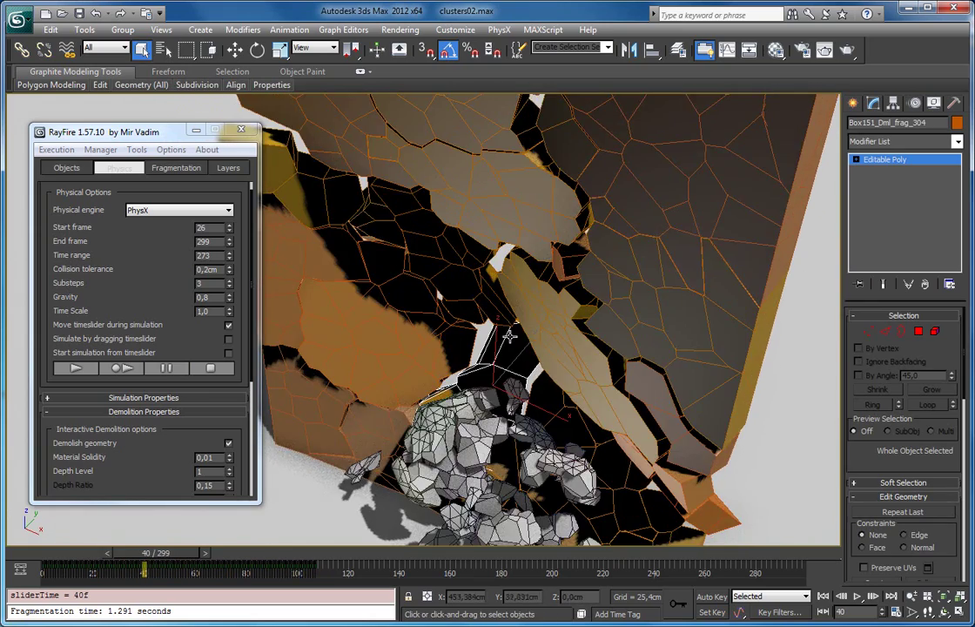
mouse_move(509, 335)
alt+middle_down()
mouse_move(516, 322)
mouse_move(518, 336)
alt+middle_up()
mouse_move(169, 558)
mouse_down()
mouse_move(131, 558)
mouse_move(262, 560)
mouse_move(140, 558)
mouse_move(157, 557)
mouse_up()
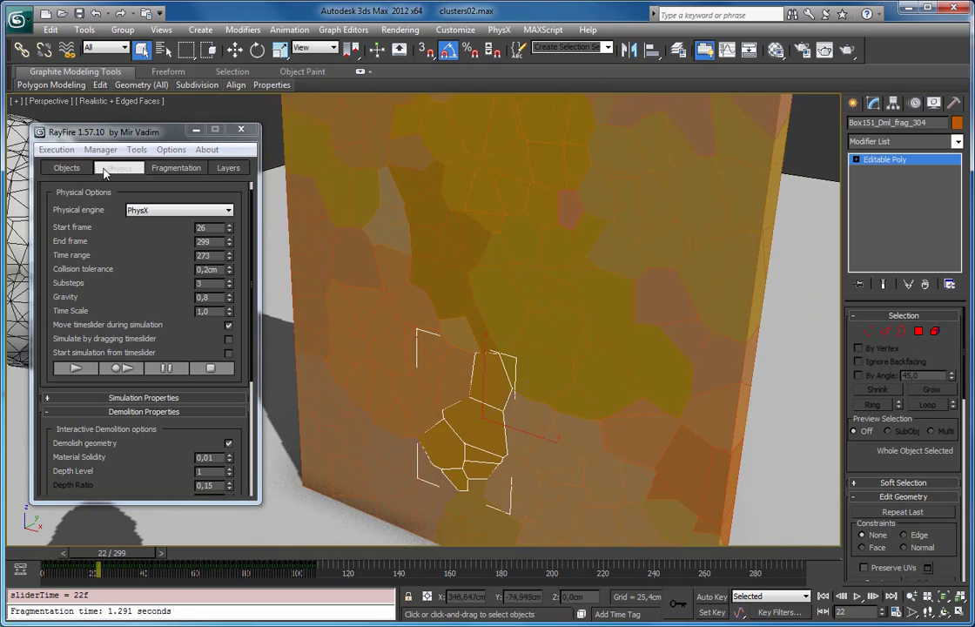
Step: Delete the baked wall fragments, set the clusters' impact size to 30, and select the restored wall
click(100, 149)
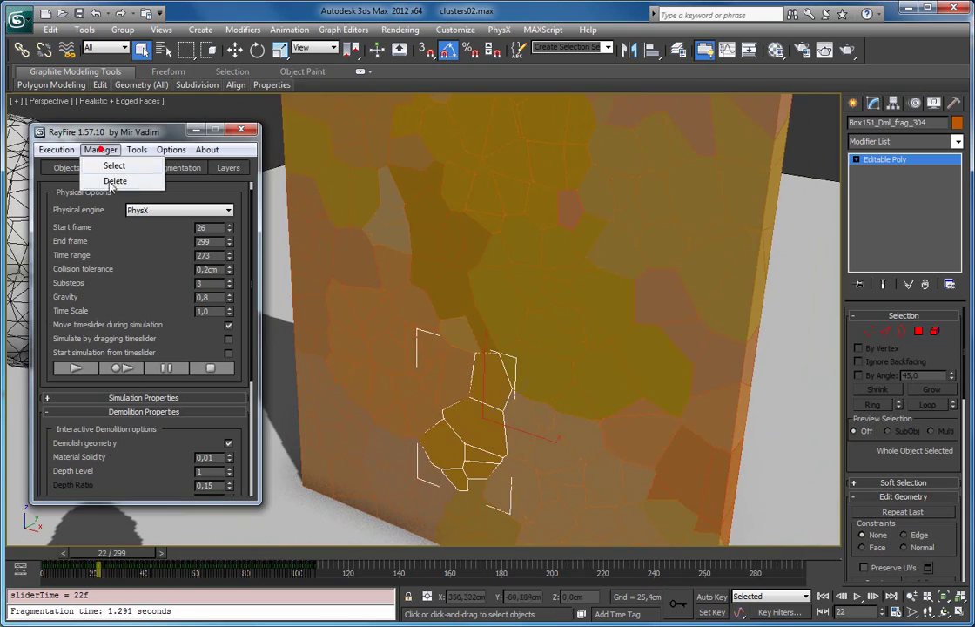
click(114, 180)
click(177, 167)
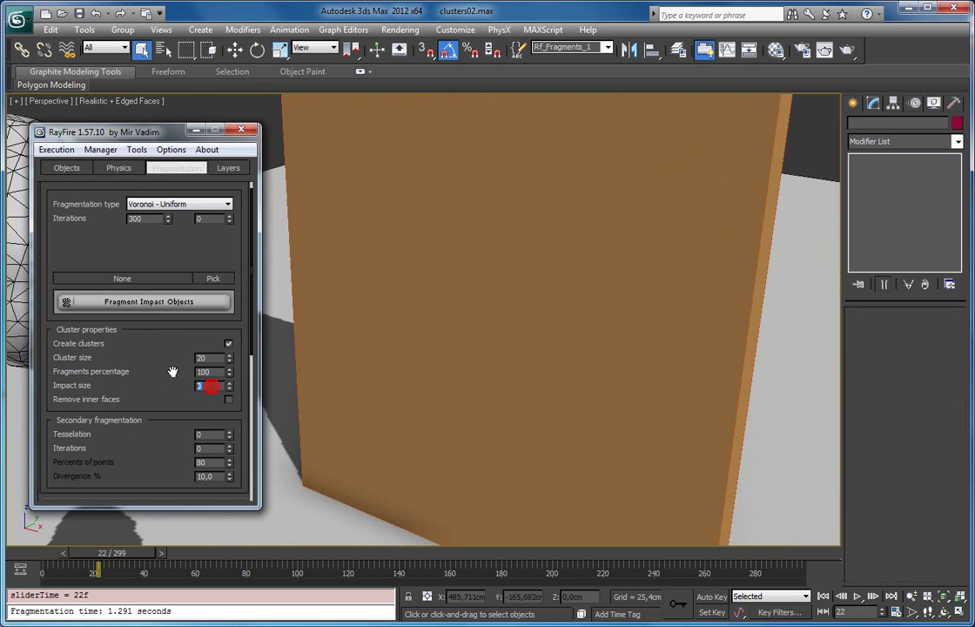
middle_drag(396, 348, 406, 376)
scroll(407, 376, down, 3)
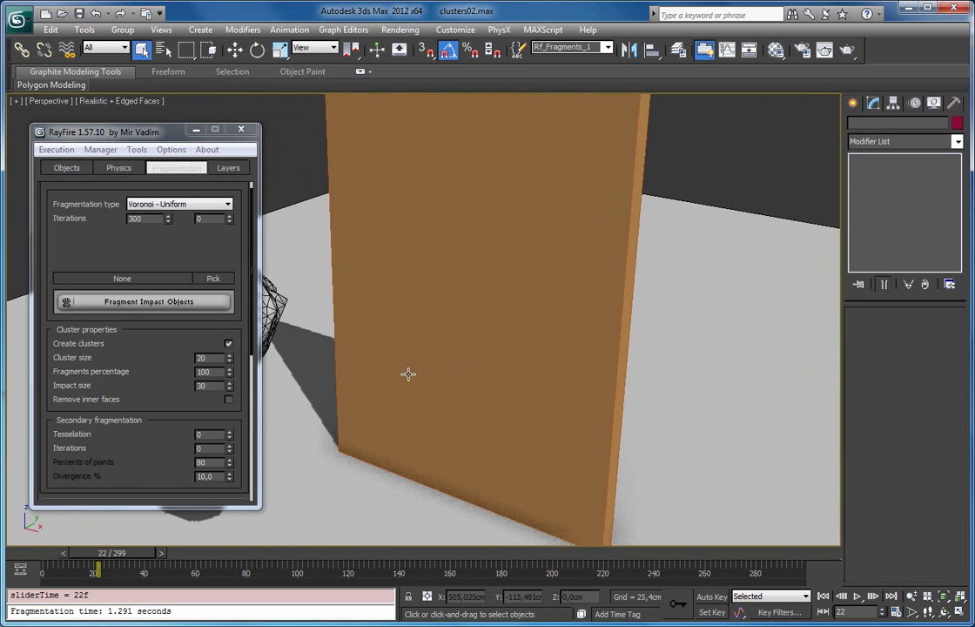
alt+middle_drag(398, 236, 432, 310)
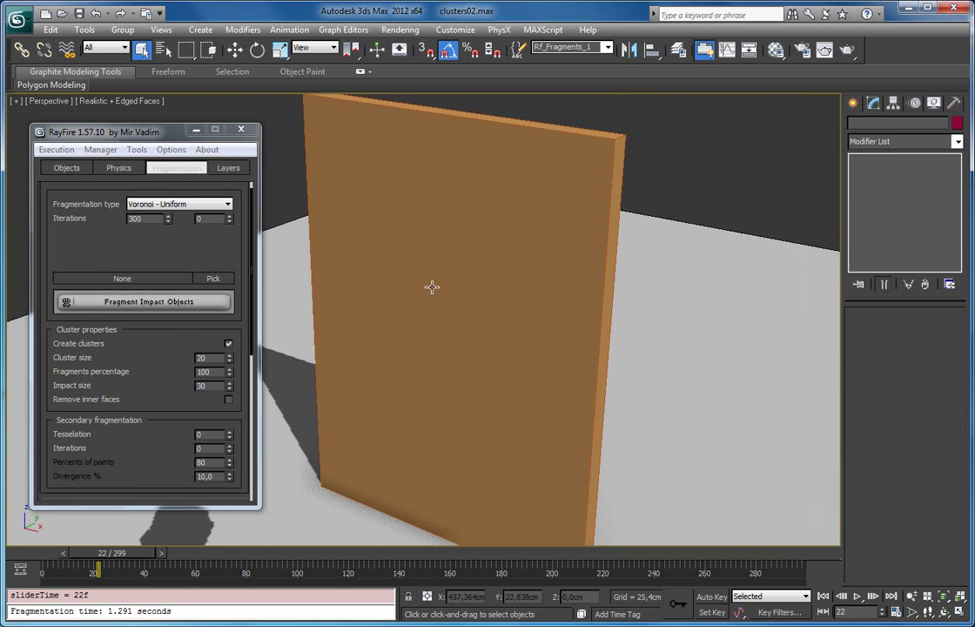
click(429, 283)
alt+middle_drag(448, 243, 439, 305)
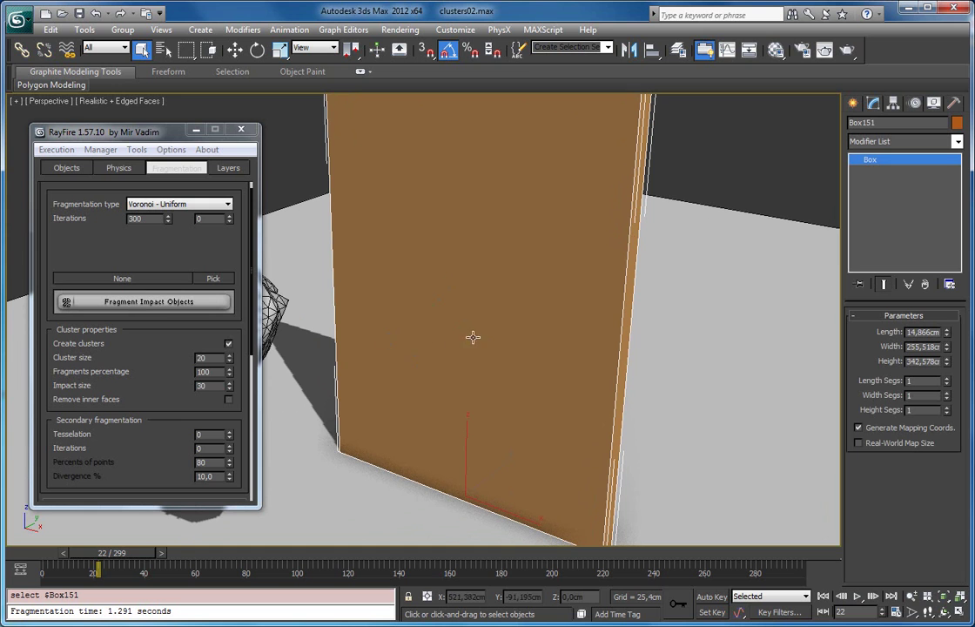
Step: Set the clusters' impact size to 35 for the wall
double_click(217, 385)
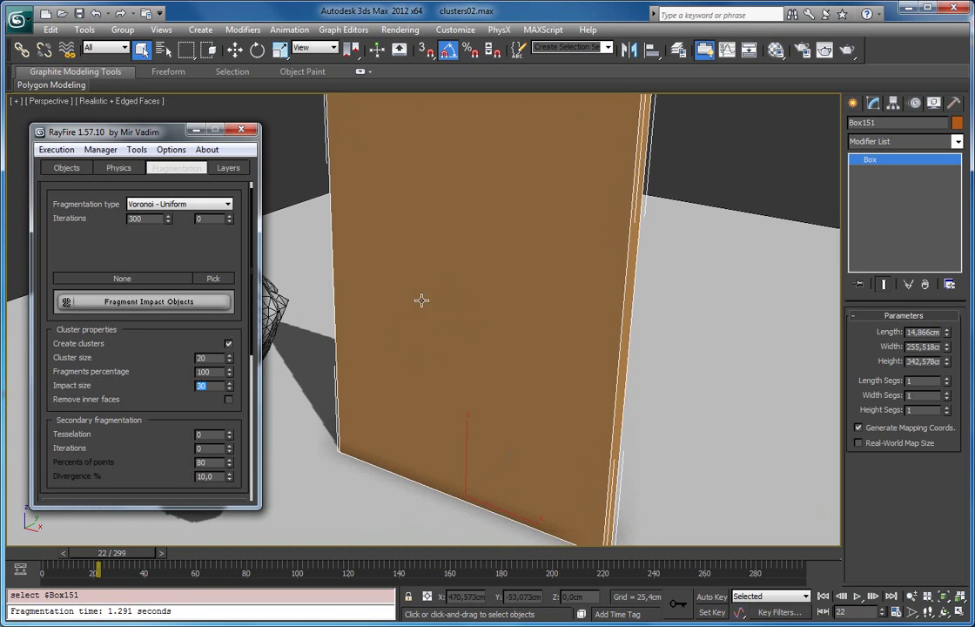
alt+middle_drag(364, 196, 528, 211)
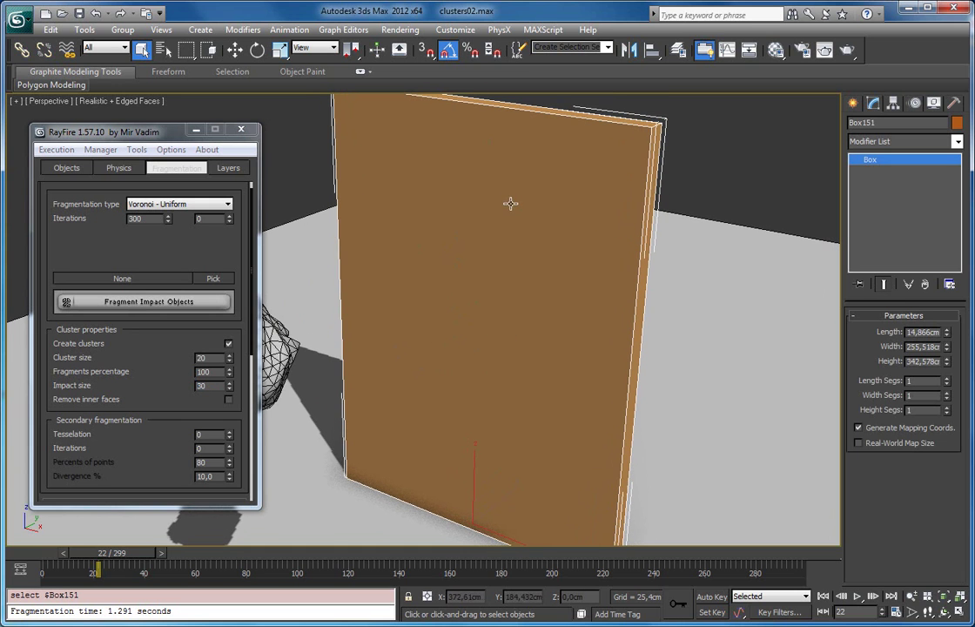
alt+middle_drag(449, 216, 530, 208)
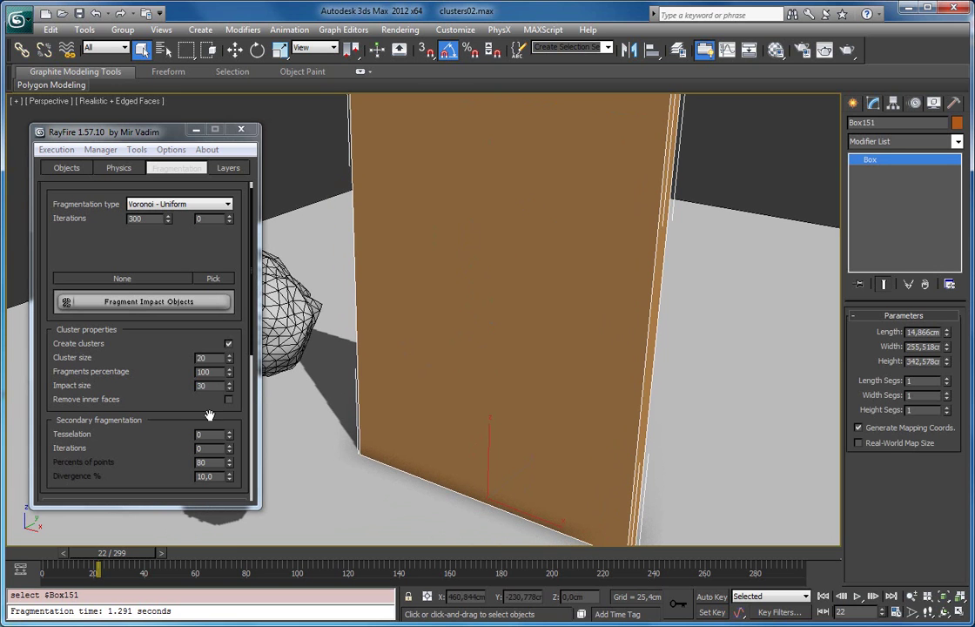
double_click(213, 386)
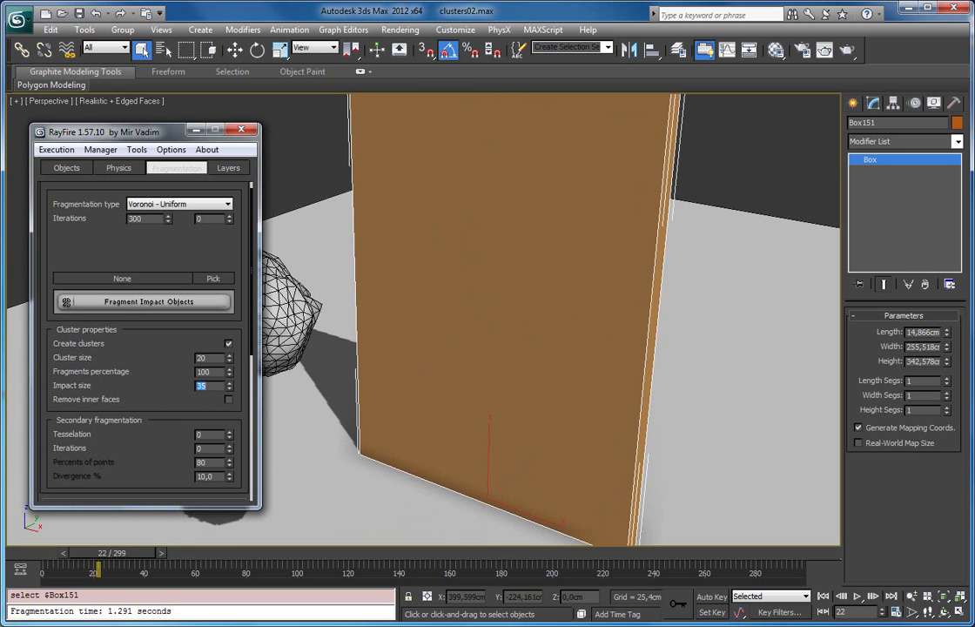
Step: Bake the physics simulation of the rock demolishing the wall, and stop it after the wall collapses
click(130, 170)
click(115, 311)
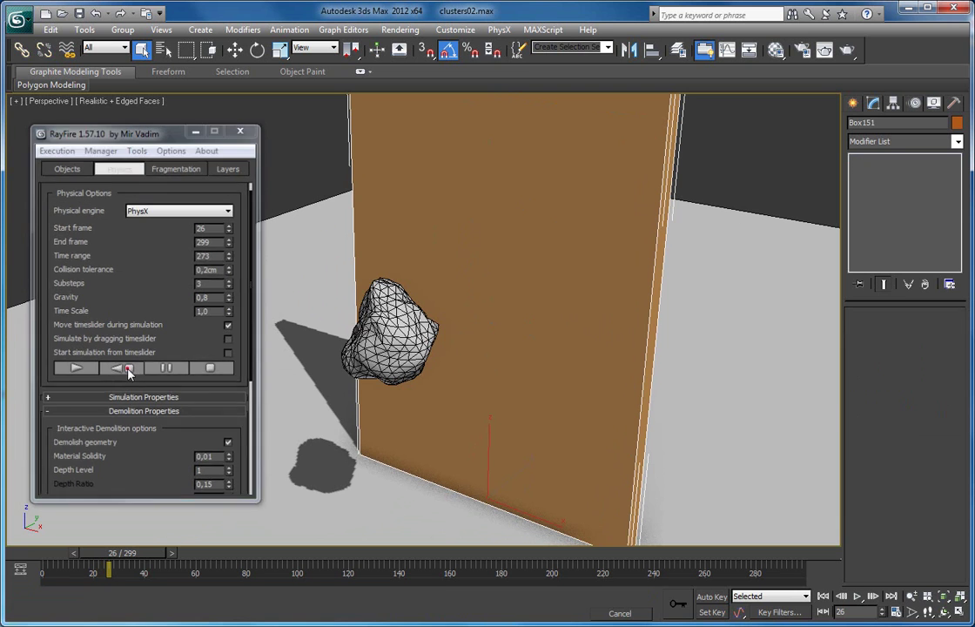
key(Escape)
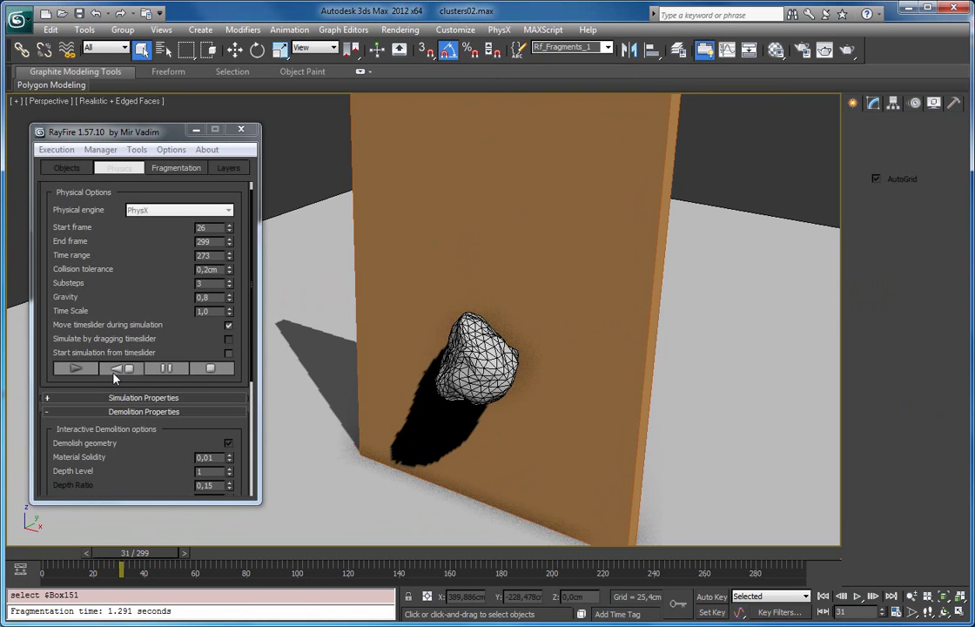
click(112, 371)
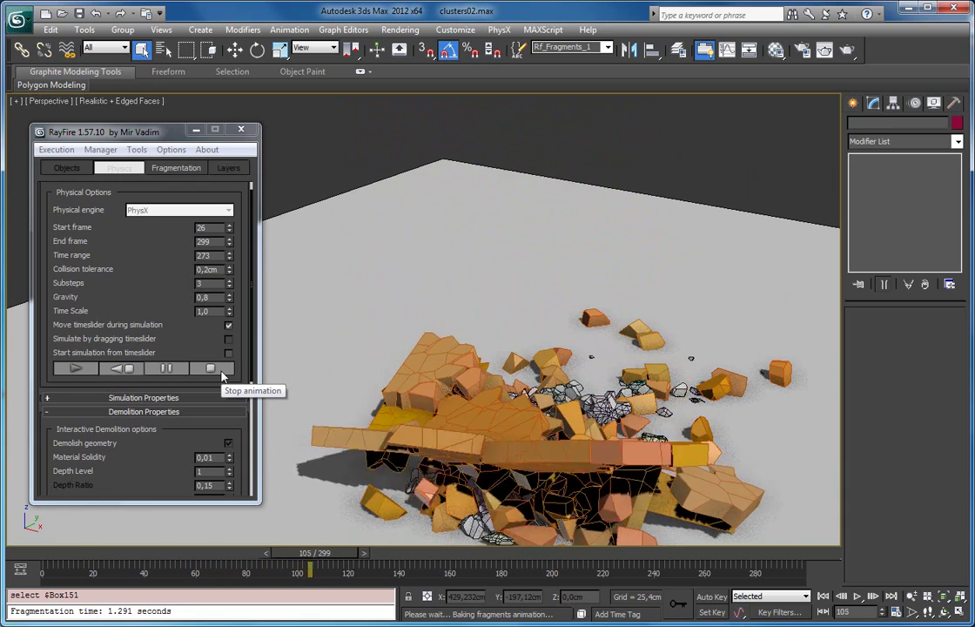
click(221, 372)
Step: Scrub back to before the impact and examine individual fragments around the impact point up close
drag(323, 552, 99, 552)
scroll(505, 348, up, 3)
middle_drag(505, 348, 452, 326)
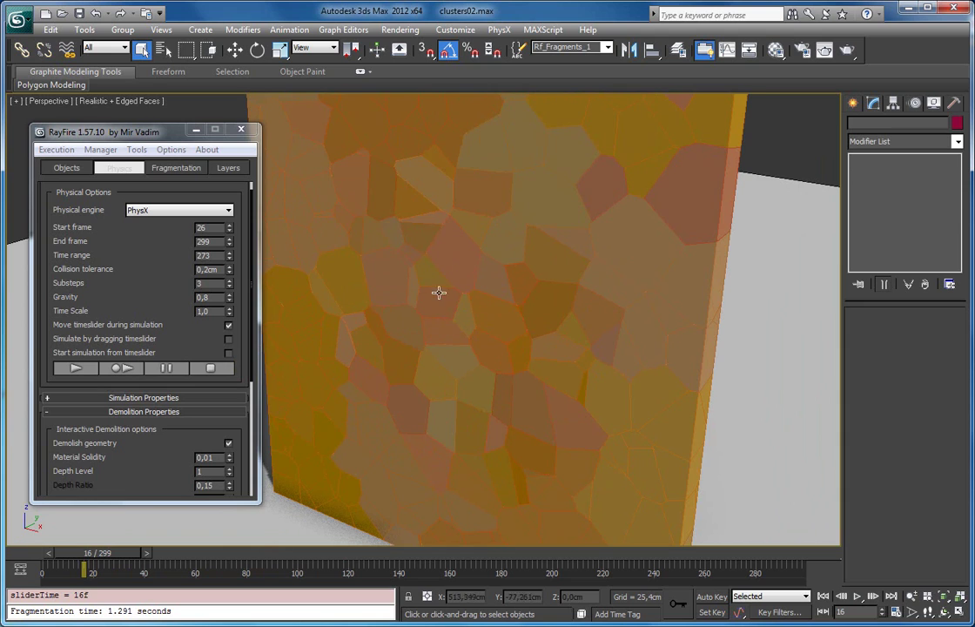
drag(141, 547, 161, 564)
click(497, 283)
click(493, 305)
alt+middle_drag(479, 305, 523, 301)
Step: Select fragments and clusters one by one around the edge of the impact area to inspect their shapes
click(449, 275)
click(386, 304)
click(396, 348)
click(394, 396)
click(405, 438)
alt+middle_drag(405, 435, 302, 542)
Step: Turn off the edged faces display, scrub to frame 19 and delete the baked fragments
key(F4)
drag(146, 558, 120, 537)
alt+middle_drag(474, 357, 600, 342)
scroll(640, 352, down, 3)
click(100, 148)
click(107, 181)
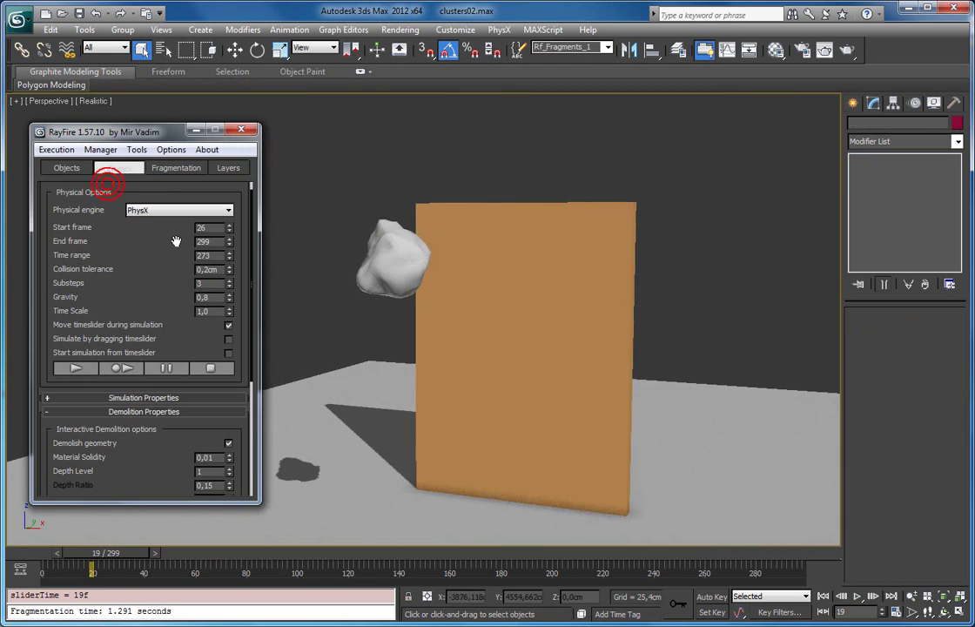
Step: Assign the 01 - Default material to the wall
click(508, 244)
key(F3)
key(F3)
key(F2)
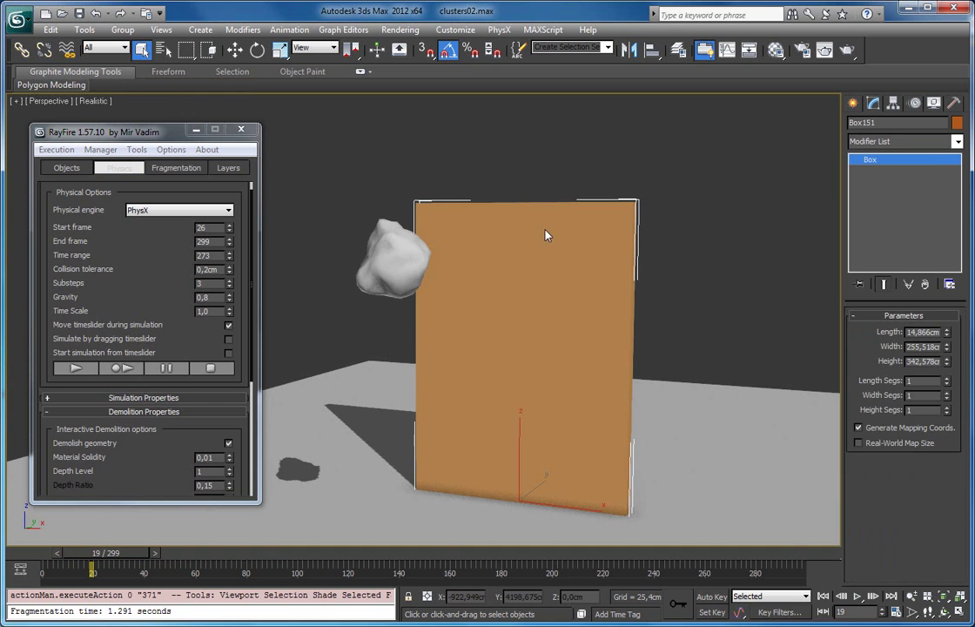
key(m)
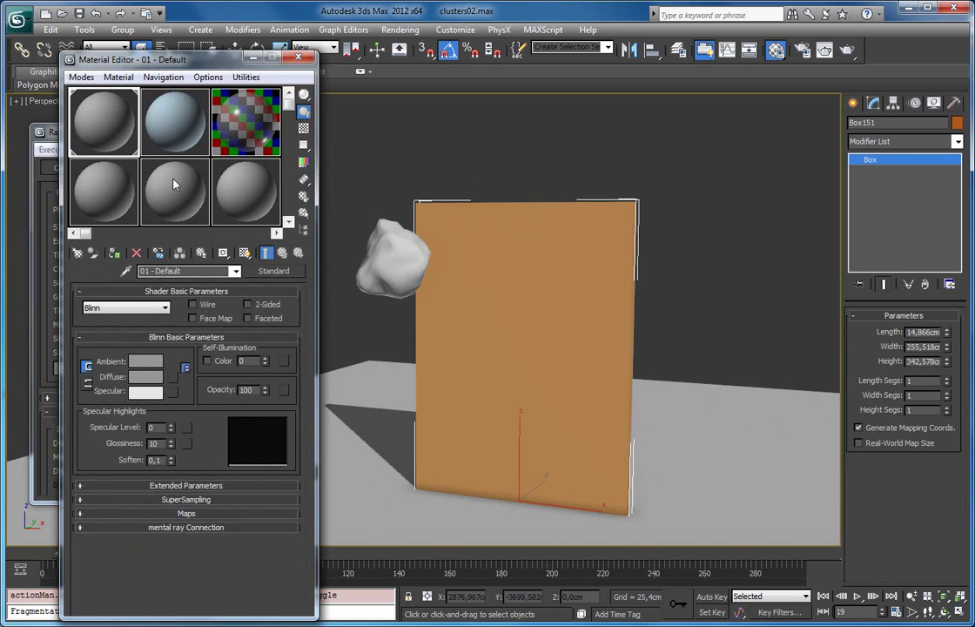
click(114, 254)
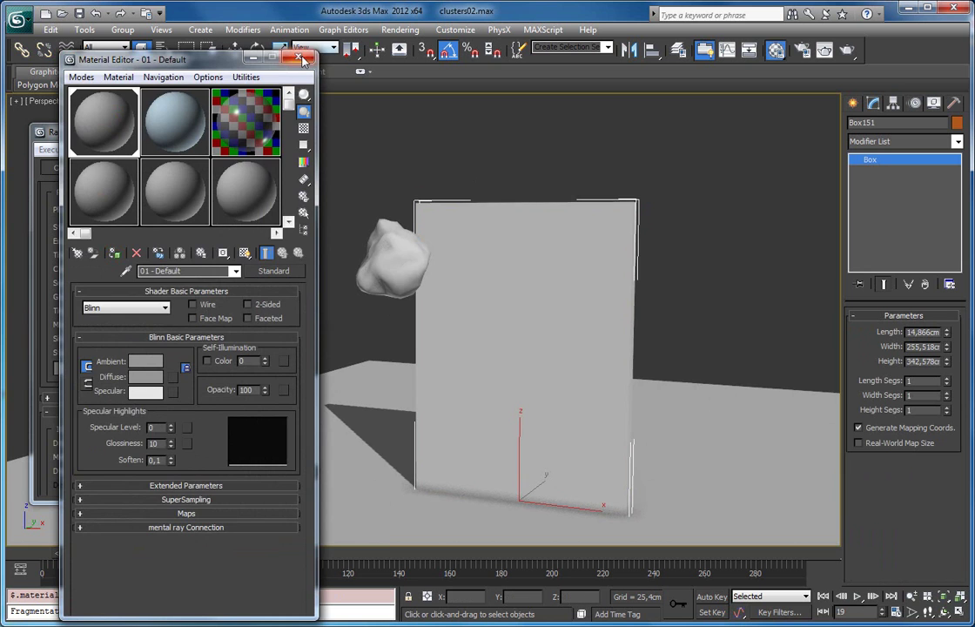
click(299, 57)
Step: Set the wall's object color to black
click(570, 224)
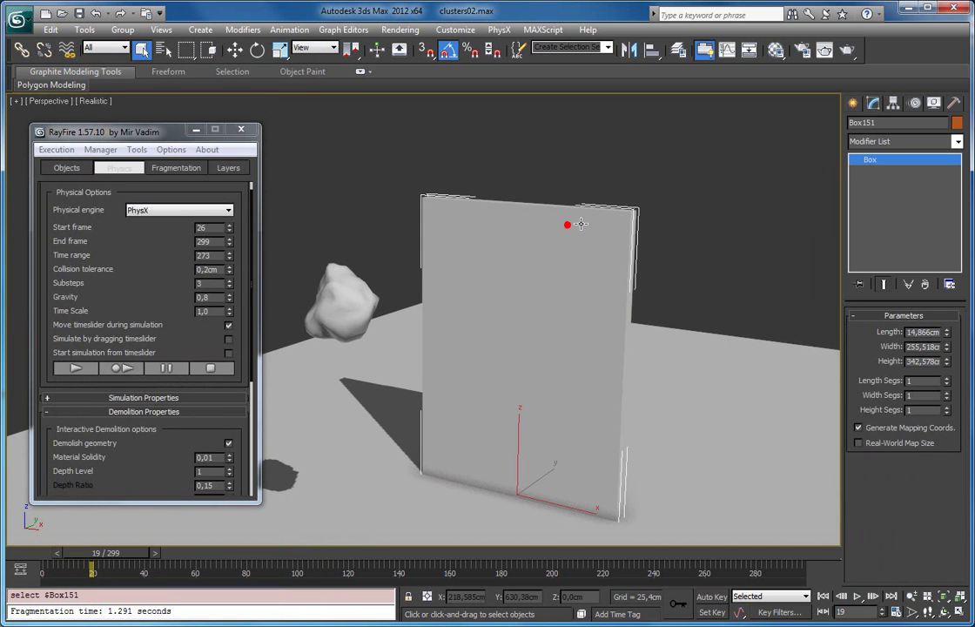
click(955, 125)
click(592, 353)
click(557, 395)
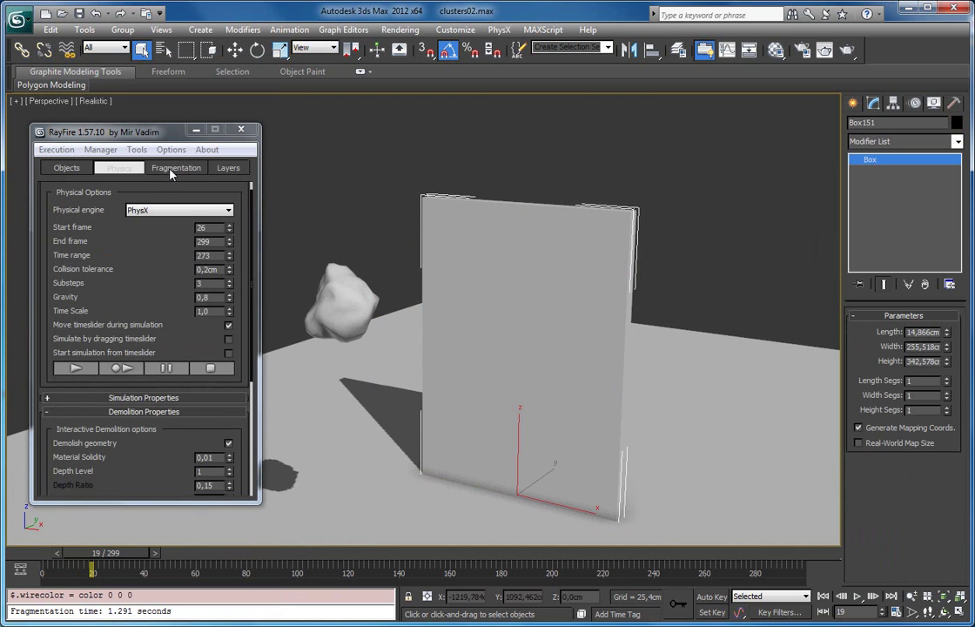
Step: Set the fragmentation iterations to 400, the clusters' impact size to 0 and the demolition depth level to 2
click(172, 171)
double_click(145, 218)
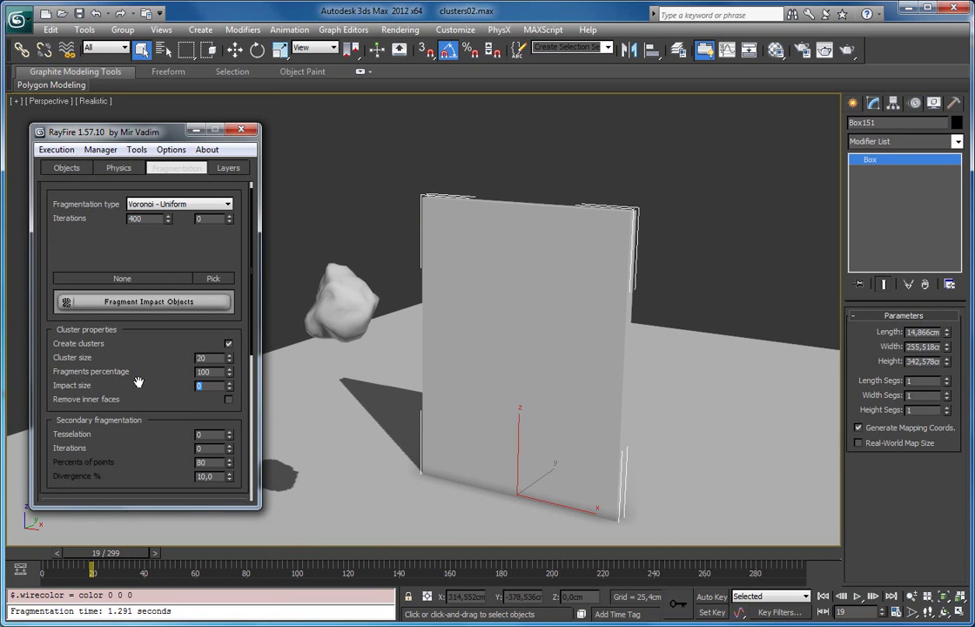
click(122, 167)
drag(140, 445, 159, 310)
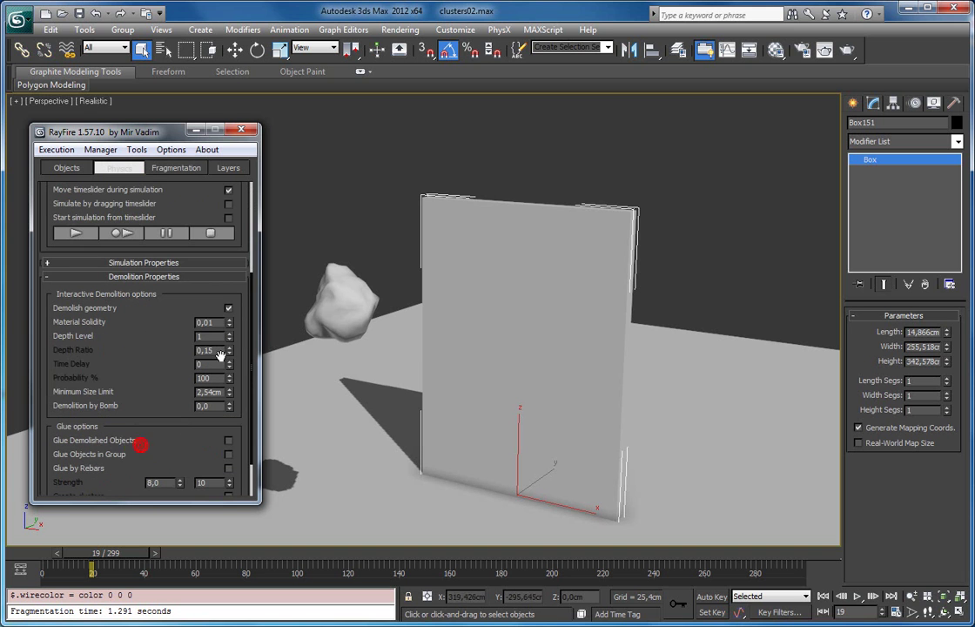
click(229, 334)
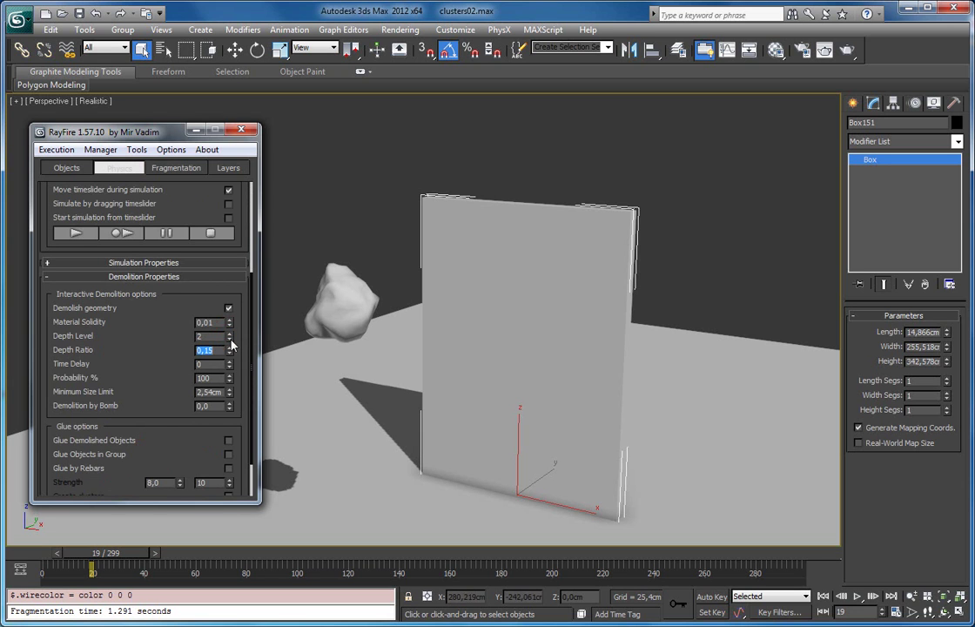
Step: Deselect the wall and start baking the simulation of the rock demolishing it
click(298, 217)
alt+middle_drag(440, 246, 537, 239)
scroll(417, 237, up, 3)
key(F4)
key(F4)
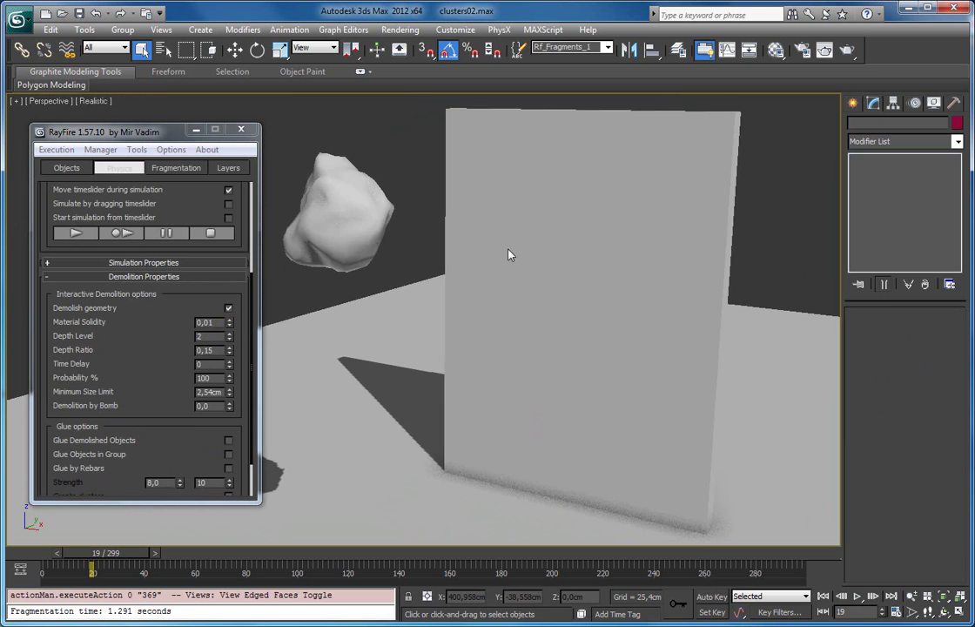
click(125, 238)
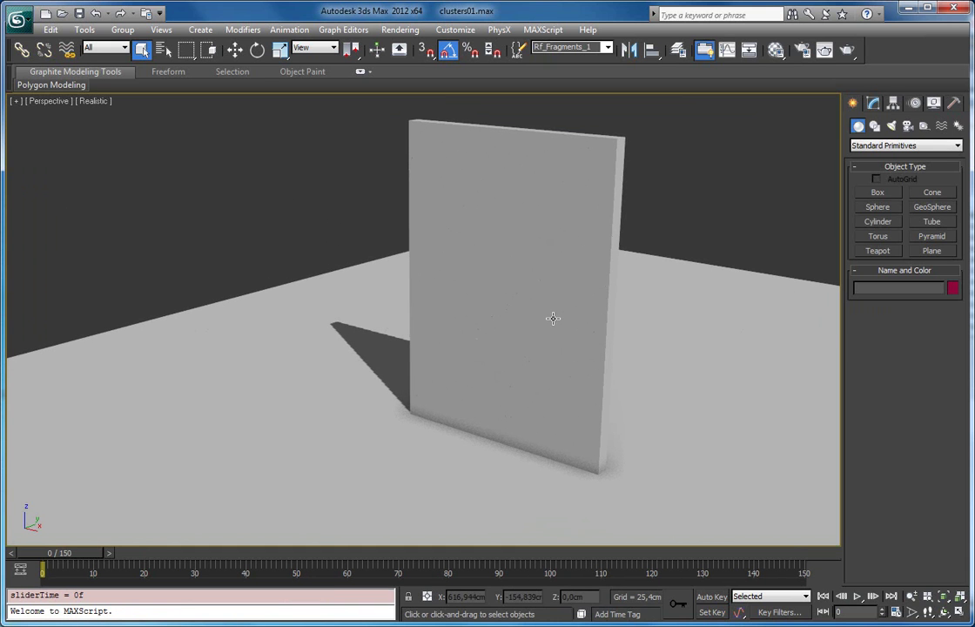
Step: Scrub the clusters01.max scene to frame 21 and select the rock and wall fragments to check the object count
alt+middle_drag(589, 326, 544, 313)
scroll(544, 313, down, 6)
middle_drag(488, 276, 485, 283)
scroll(486, 283, up, 3)
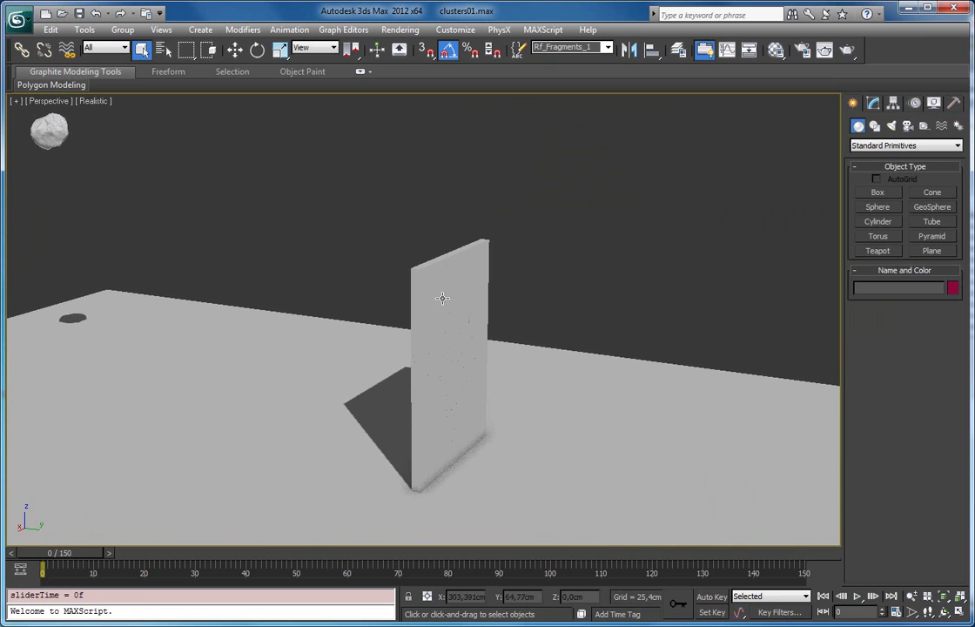
drag(71, 554, 171, 550)
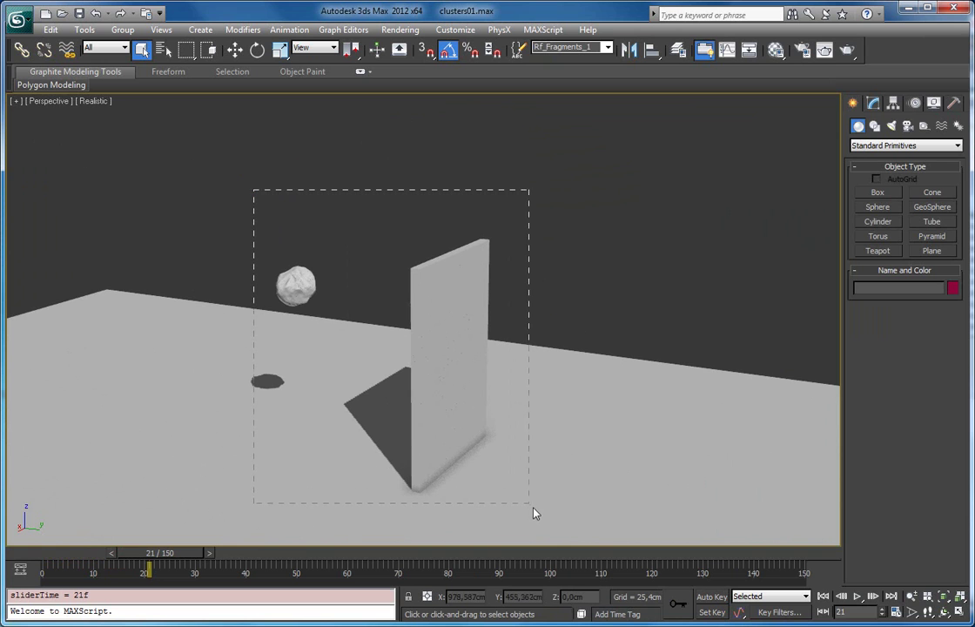
drag(538, 478, 533, 506)
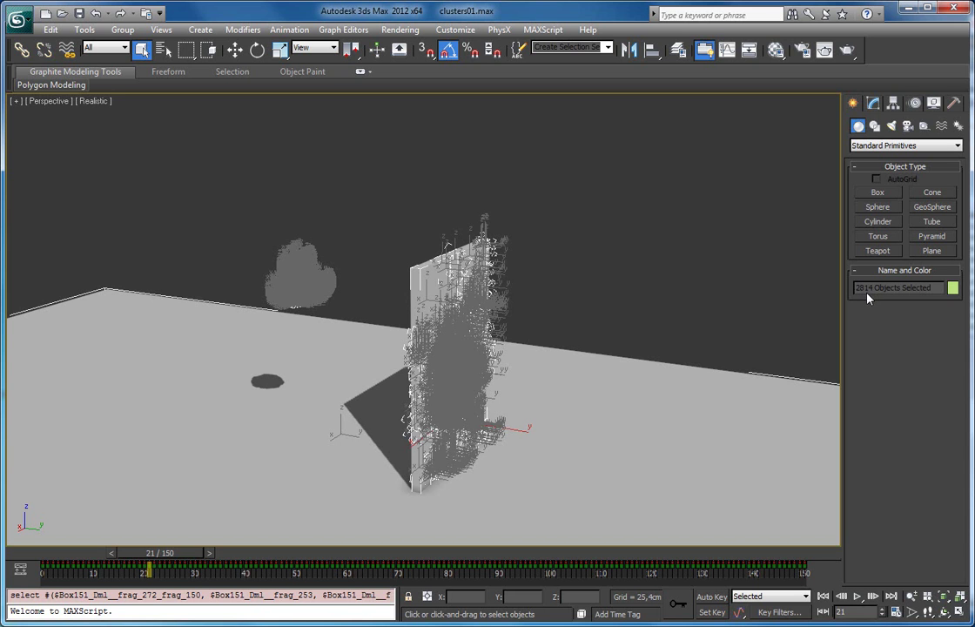
alt+middle_drag(481, 374, 568, 168)
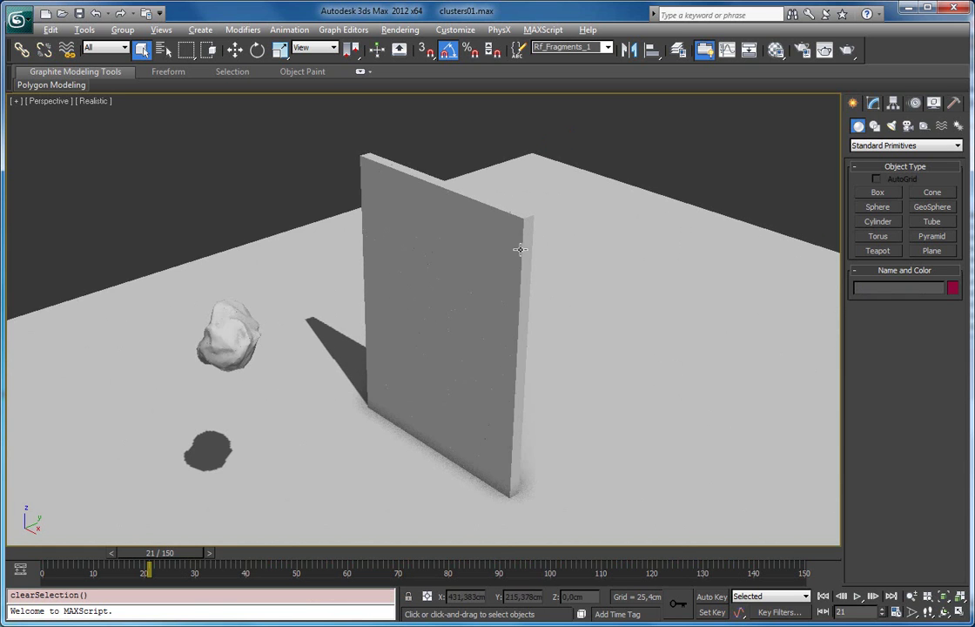
Step: Scrub to frame 66 and examine the demolished wall and the debris in front of it up close
alt+middle_drag(520, 250, 349, 165)
scroll(437, 253, up, 3)
middle_drag(437, 253, 331, 227)
scroll(397, 256, down, 2)
drag(179, 561, 402, 574)
middle_drag(474, 424, 414, 337)
scroll(414, 337, up, 2)
mouse_move(470, 375)
alt+middle_down()
mouse_move(439, 346)
mouse_move(482, 379)
alt+middle_up()
scroll(438, 346, up, 3)
scroll(481, 378, down, 6)
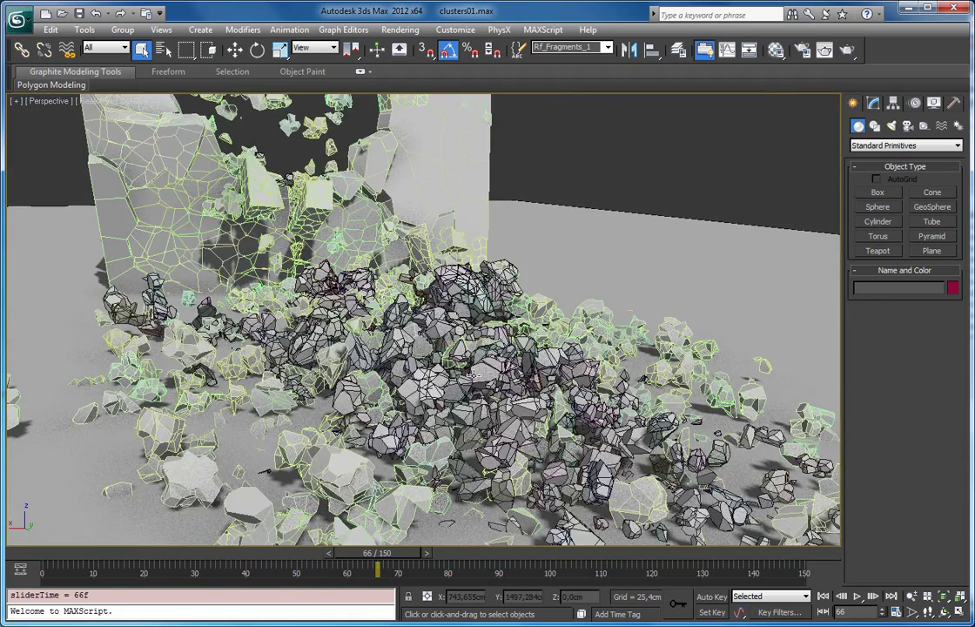
Step: Set the object color of all objects to black, deselect them and toggle off the selection brackets
key(F4)
key(ctrl+a)
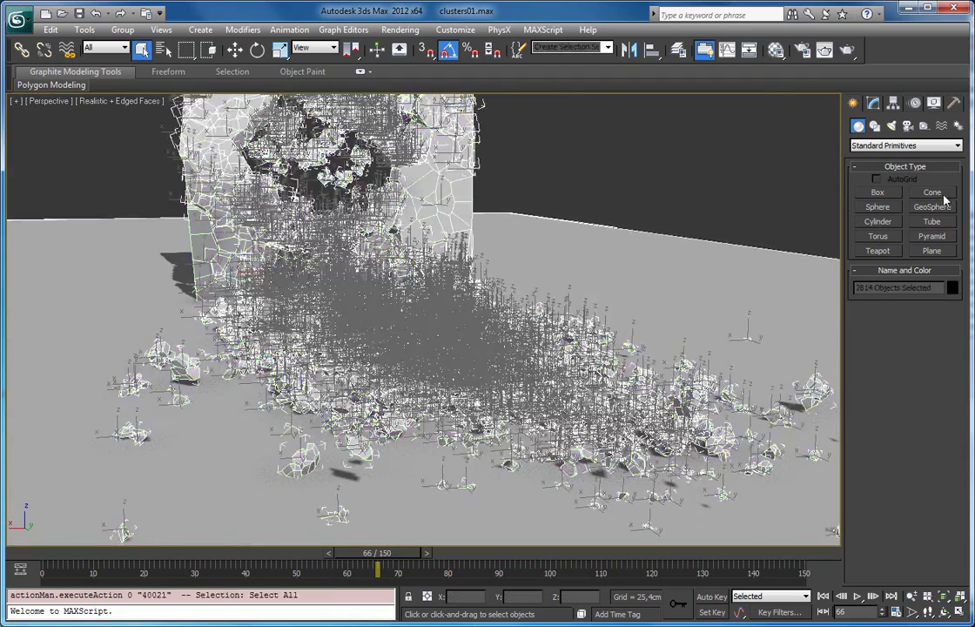
click(952, 287)
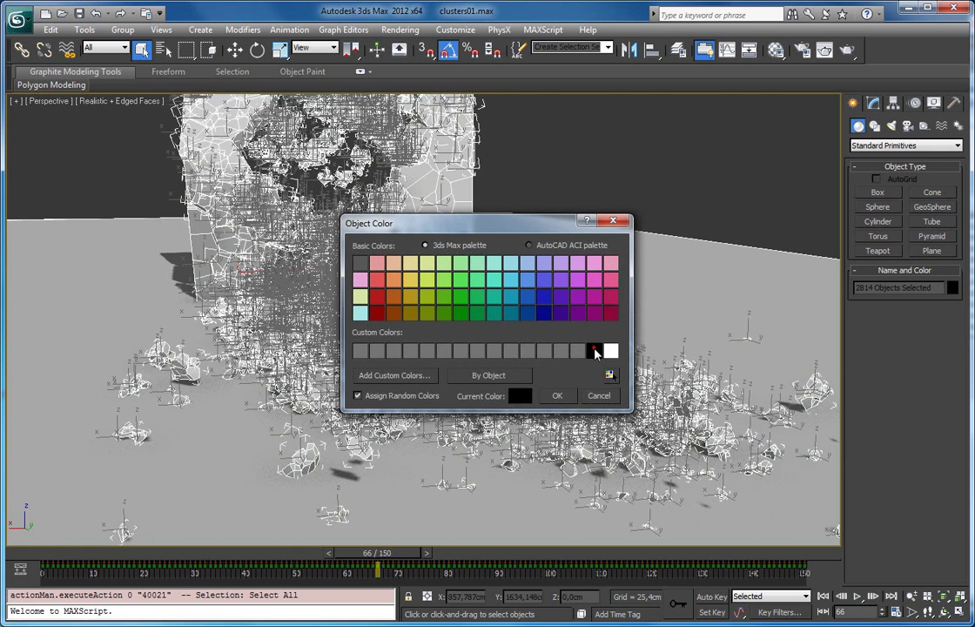
click(556, 395)
click(677, 188)
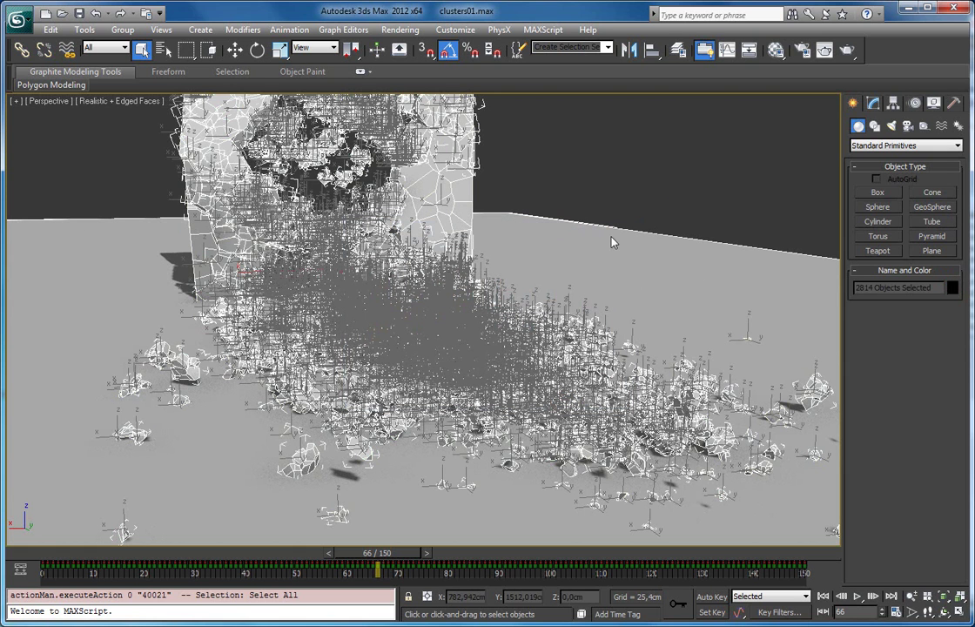
key(j)
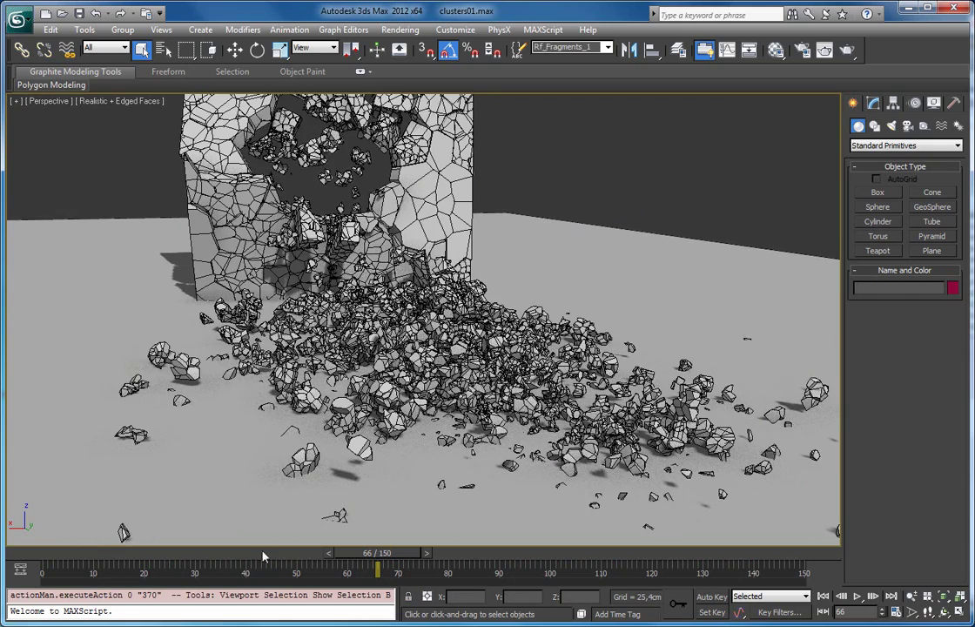
Step: Scrub back to frame 37 and examine the flying fragments around the impact hole from the front and side
drag(363, 554, 223, 548)
middle_drag(325, 188, 333, 249)
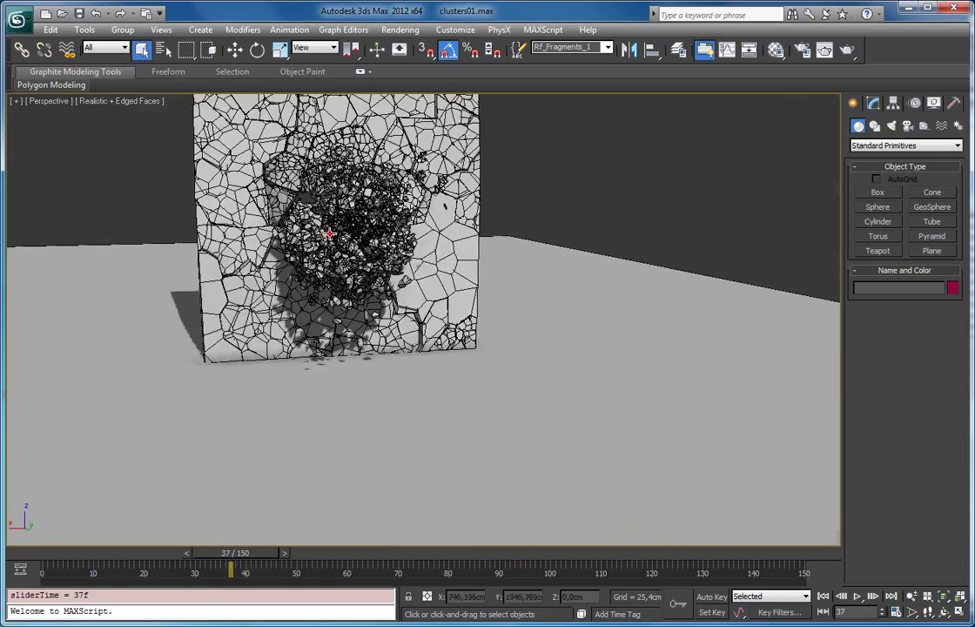
click(329, 233)
key(z)
scroll(354, 329, down, 6)
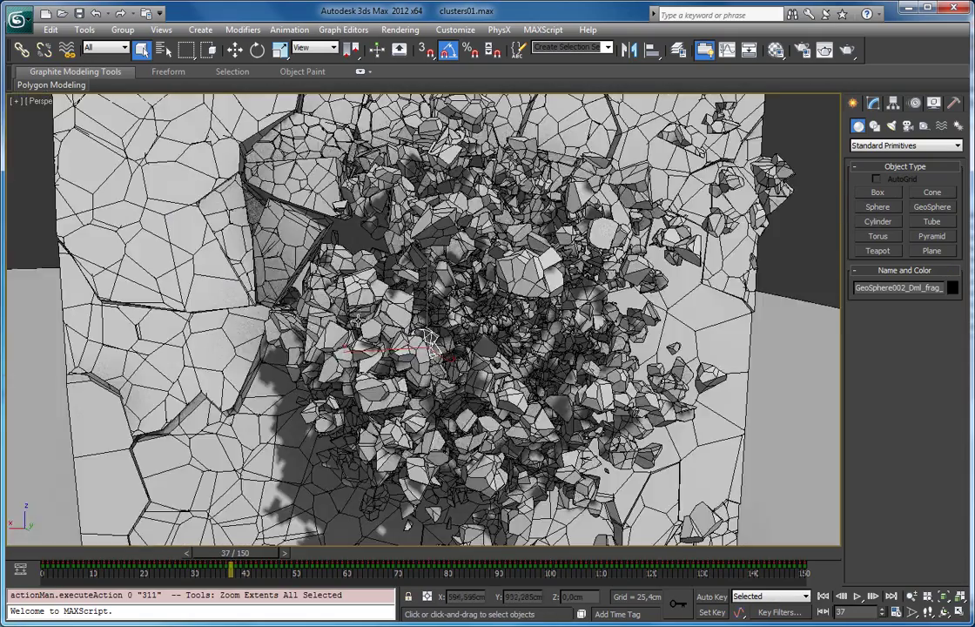
alt+middle_drag(358, 321, 458, 315)
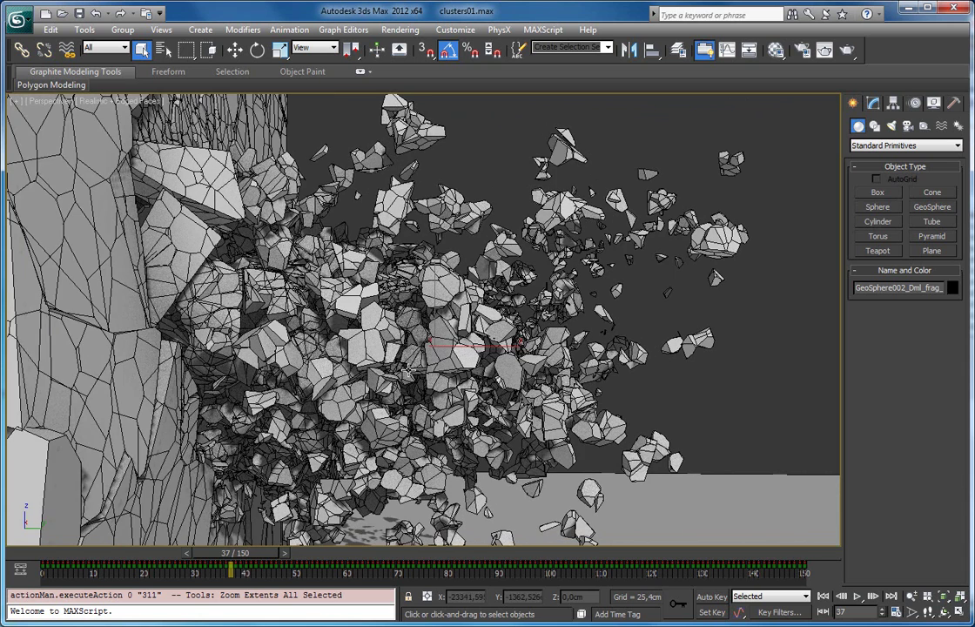
Step: Scrub forward to frame 98, turn off edged faces and examine the broken wall clusters up close
mouse_move(235, 554)
mouse_down()
mouse_move(48, 557)
mouse_move(239, 543)
mouse_up()
drag(249, 536, 258, 536)
scroll(392, 373, down, 6)
alt+middle_drag(394, 372, 283, 373)
drag(292, 554, 561, 570)
key(F4)
alt+middle_drag(339, 435, 454, 441)
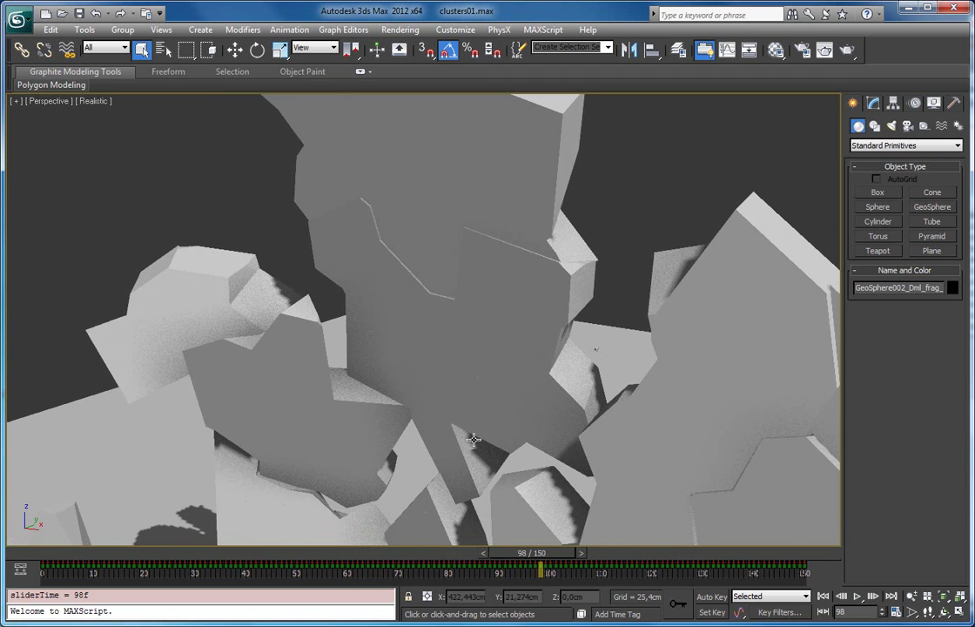
Step: Scrub back to frame 26 and view the rock and the intact wall from a distance
scroll(469, 437, down, 10)
scroll(474, 429, up, 5)
drag(252, 558, 164, 558)
middle_drag(446, 498, 400, 383)
drag(206, 557, 221, 535)
alt+middle_drag(283, 494, 437, 388)
scroll(437, 389, down, 4)
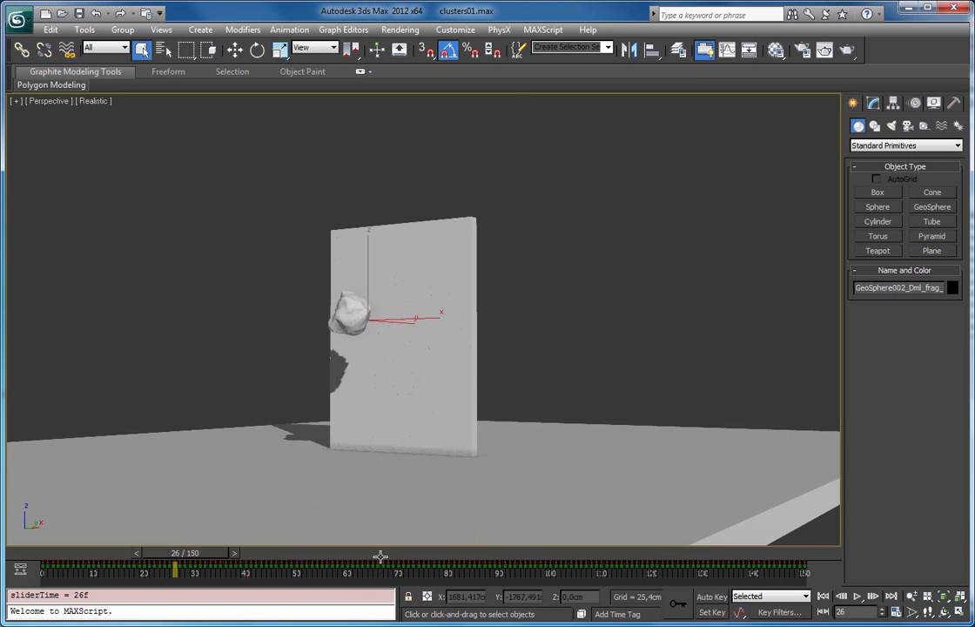